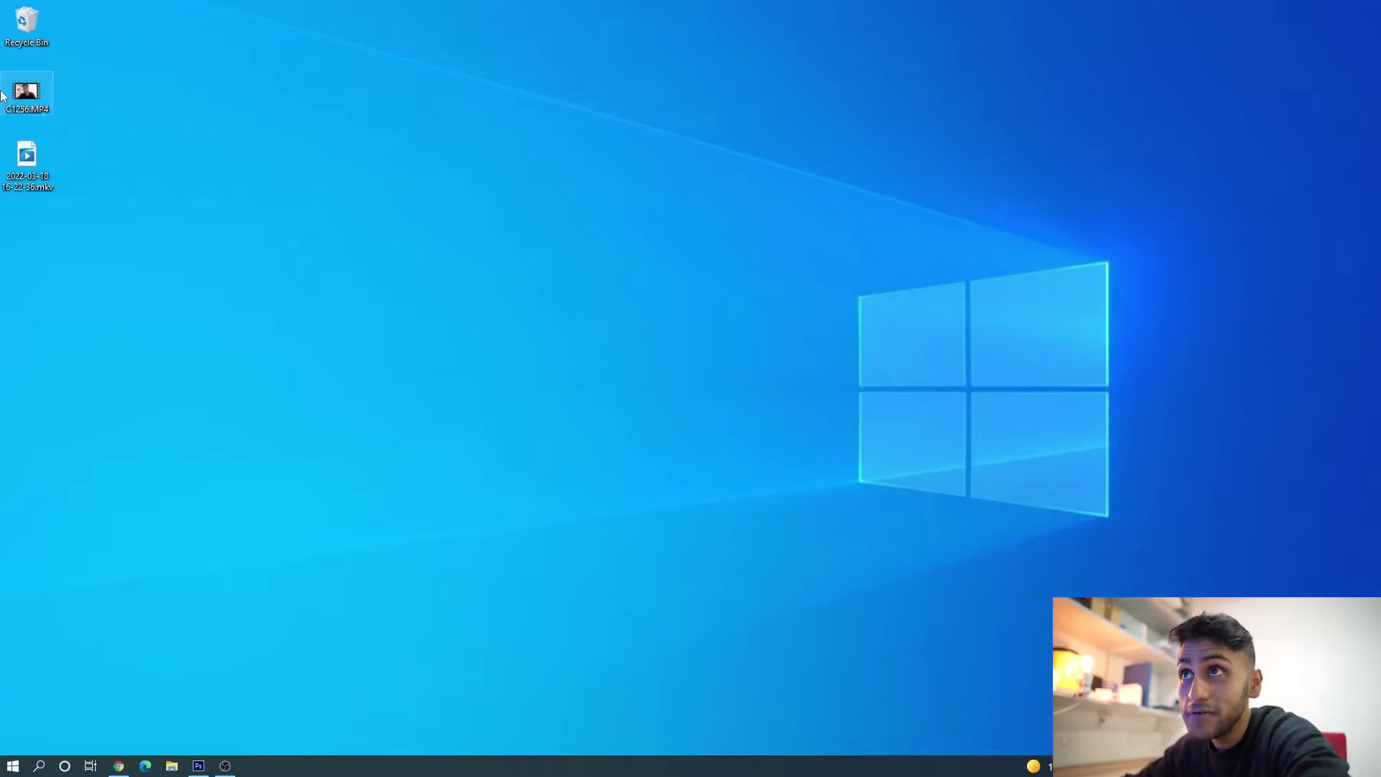
- Open the video C1256.MP4 from the desktop, pause it and go to a suitable frame at about 21 seconds
{"action": "double_click", "coordinate": [36, 107]}
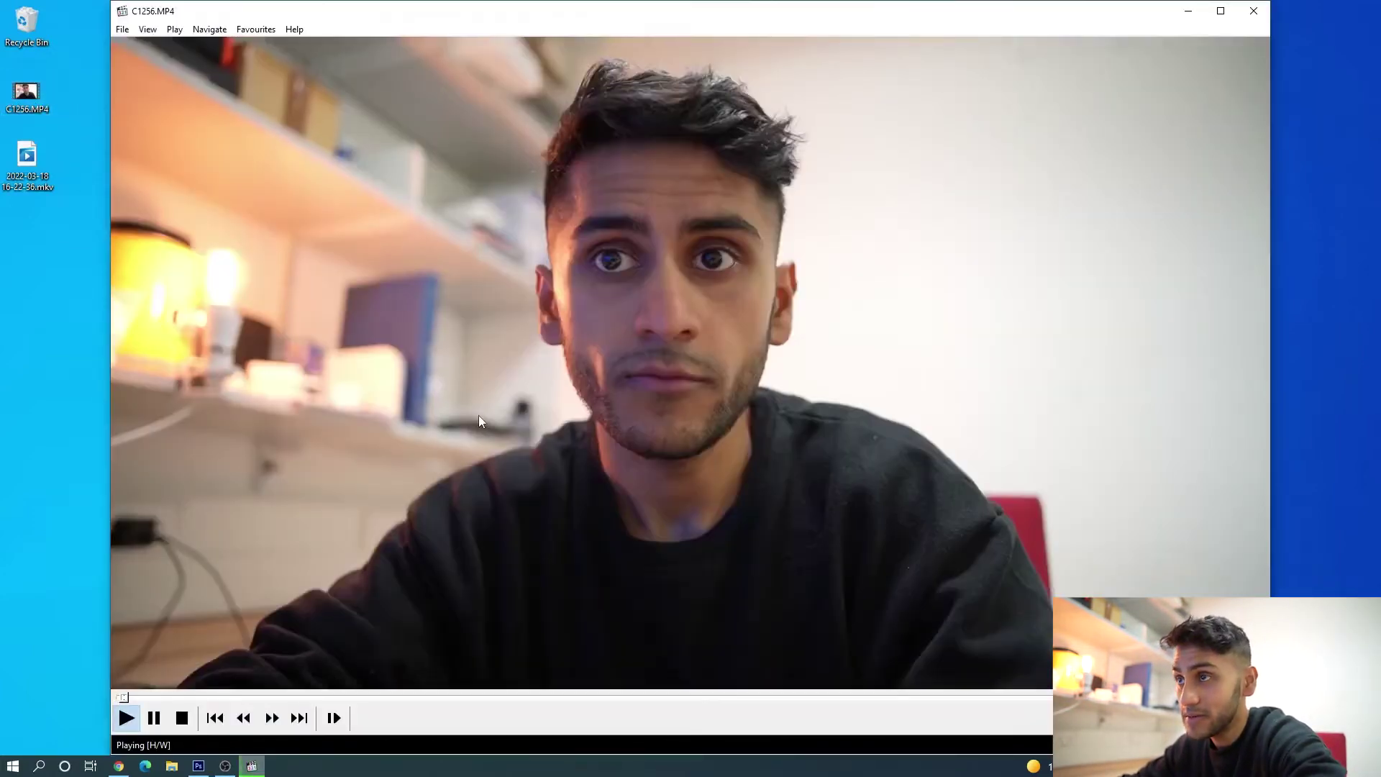
{"action": "left_click", "coordinate": [479, 416]}
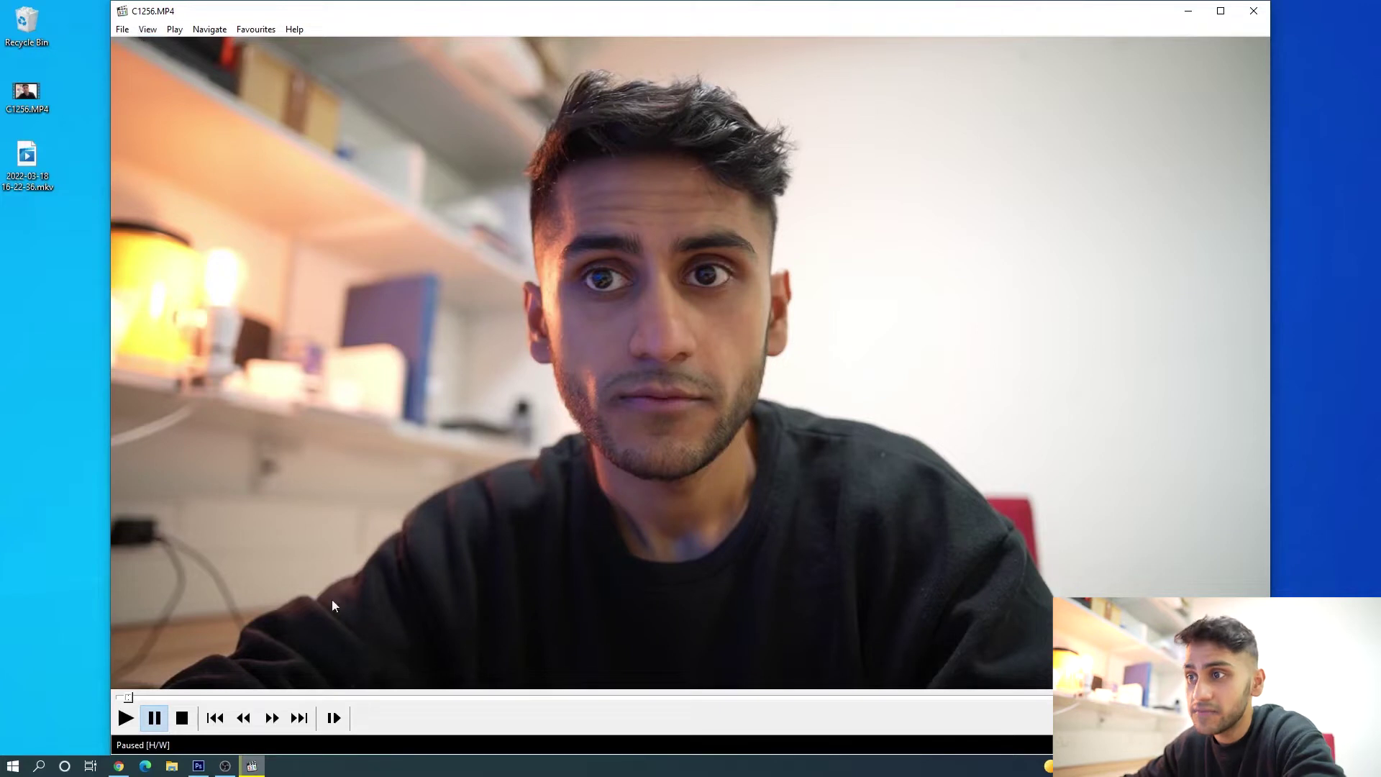
{"action": "left_click_drag", "start_coordinate": [300, 696], "coordinate": [785, 697]}
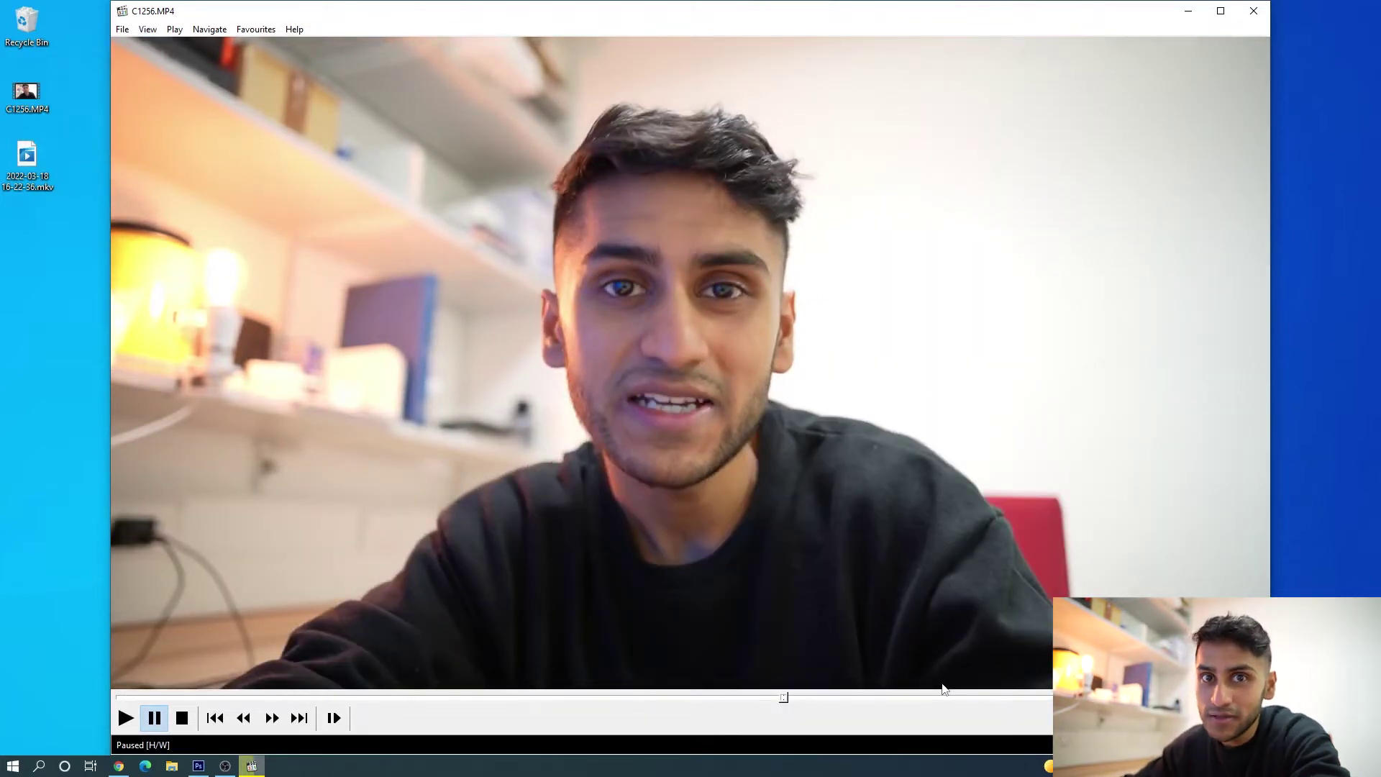
{"action": "left_click", "coordinate": [274, 698]}
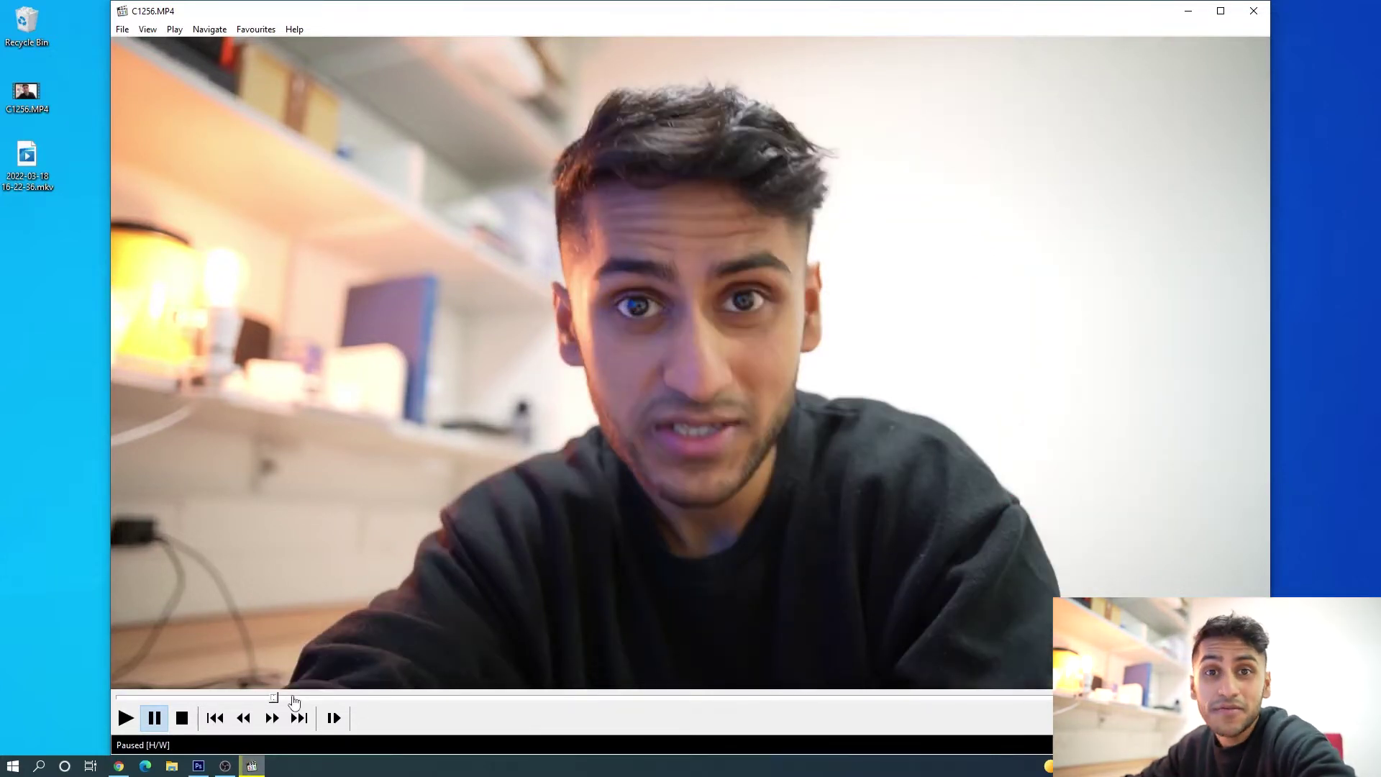
{"action": "left_click", "coordinate": [371, 698]}
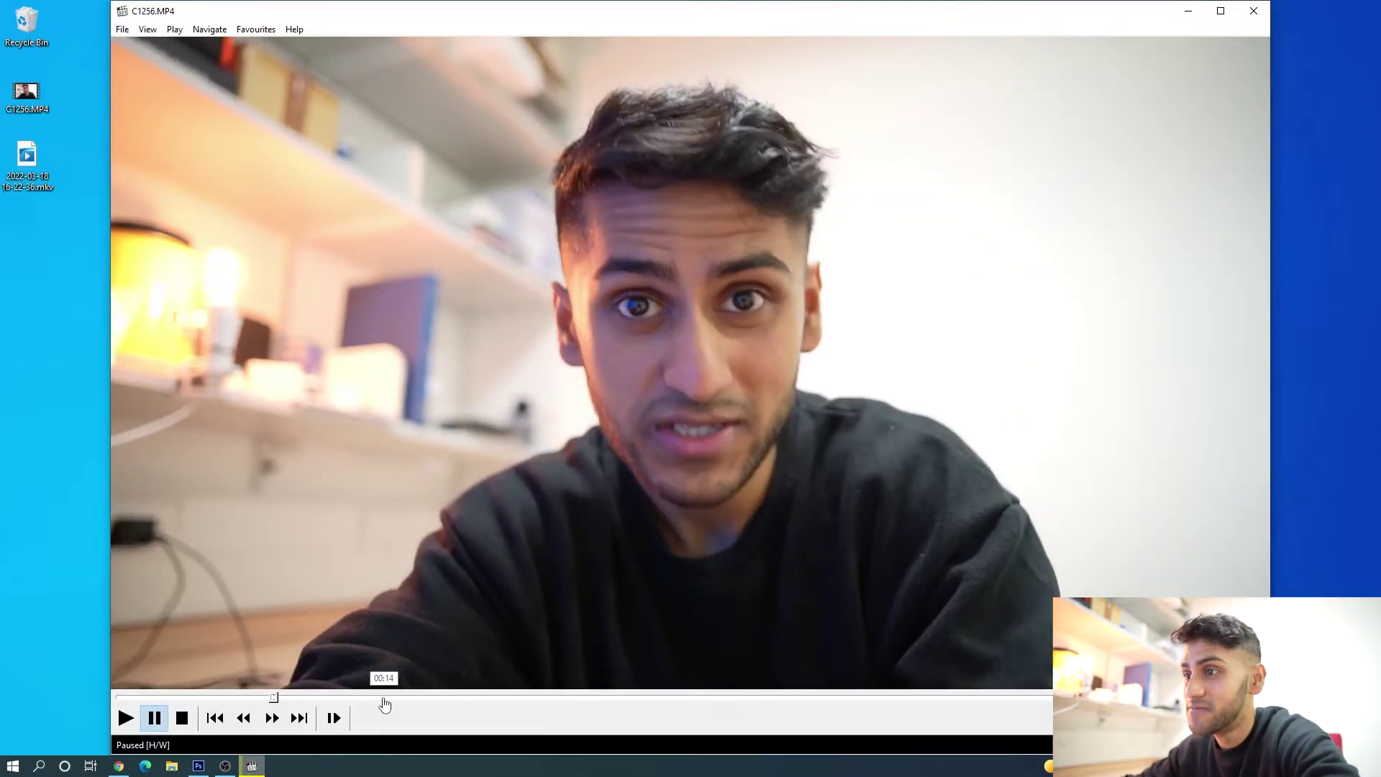
{"action": "left_click", "coordinate": [528, 698]}
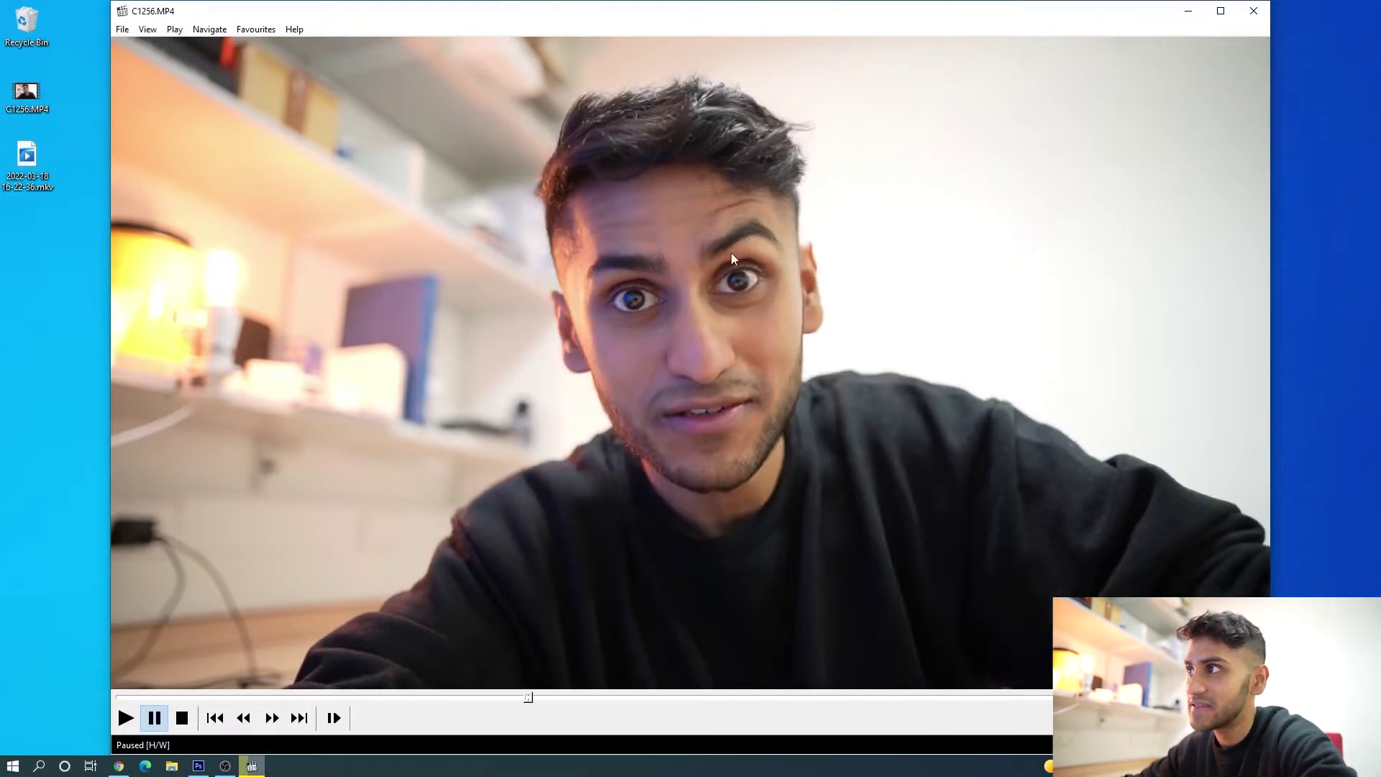
- Save the current video frame to the Desktop as the JPEG C1256.MP4_snapshot_00.21.021.jpg at 100% quality
{"action": "left_click", "coordinate": [123, 29]}
{"action": "left_click", "coordinate": [177, 198]}
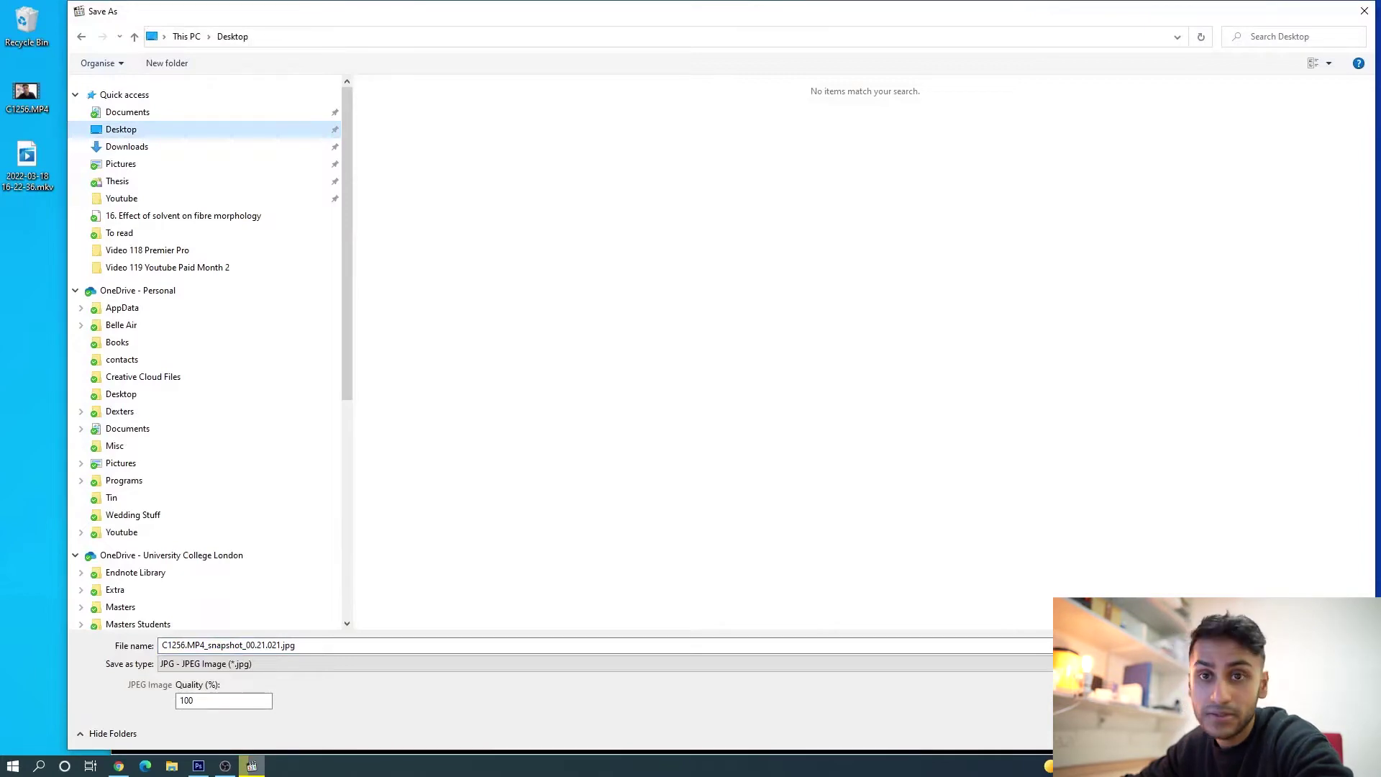
{"action": "key", "text": "Return"}
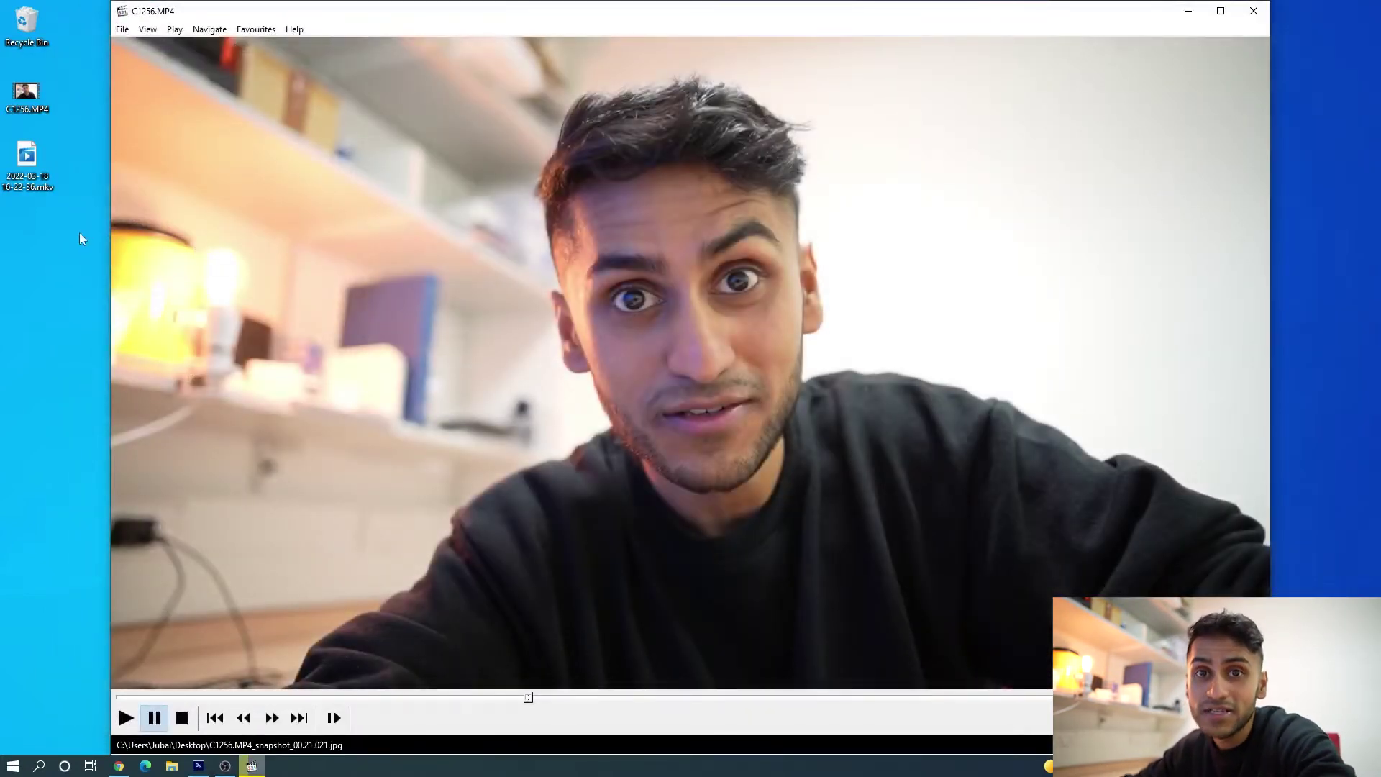
- View the saved snapshot from the desktop, and close both the image and the video
{"action": "double_click", "coordinate": [30, 243]}
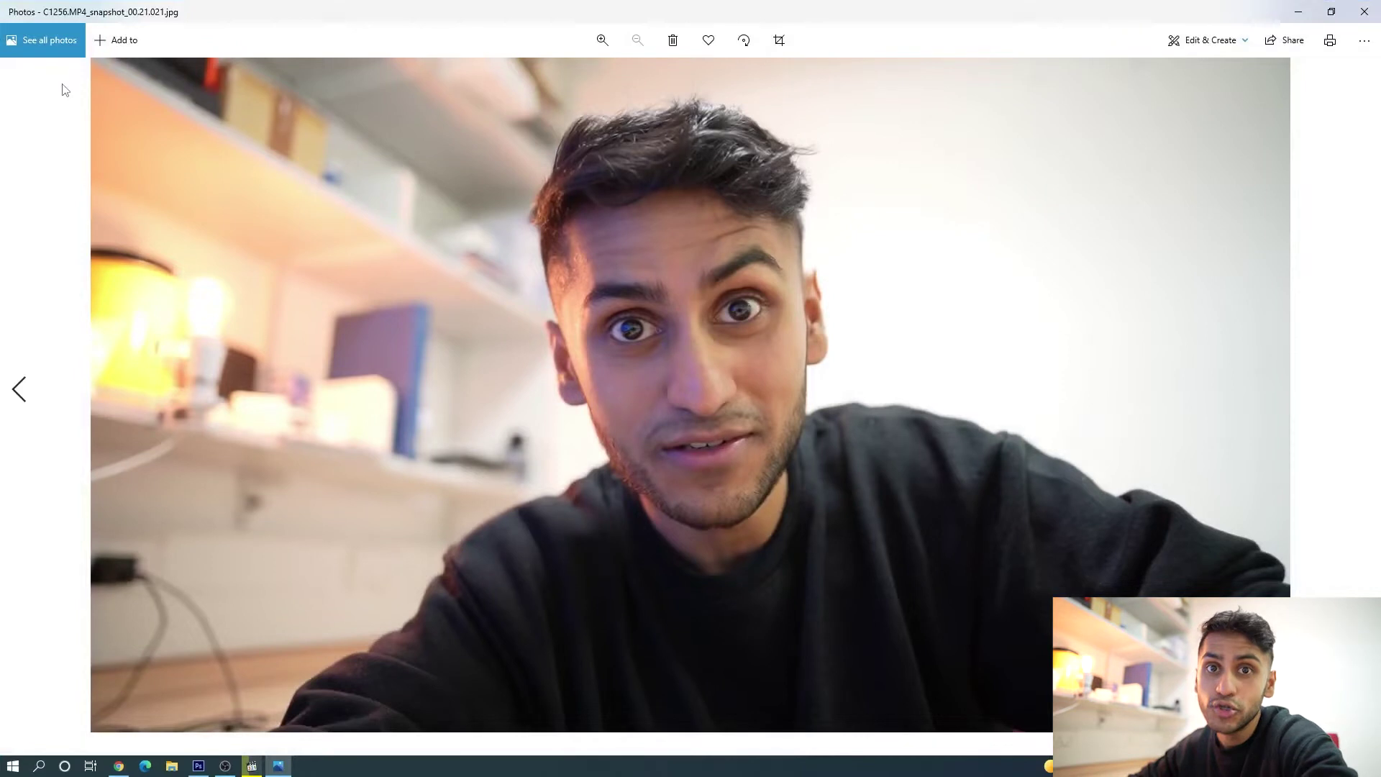
{"action": "left_click", "coordinate": [1365, 12]}
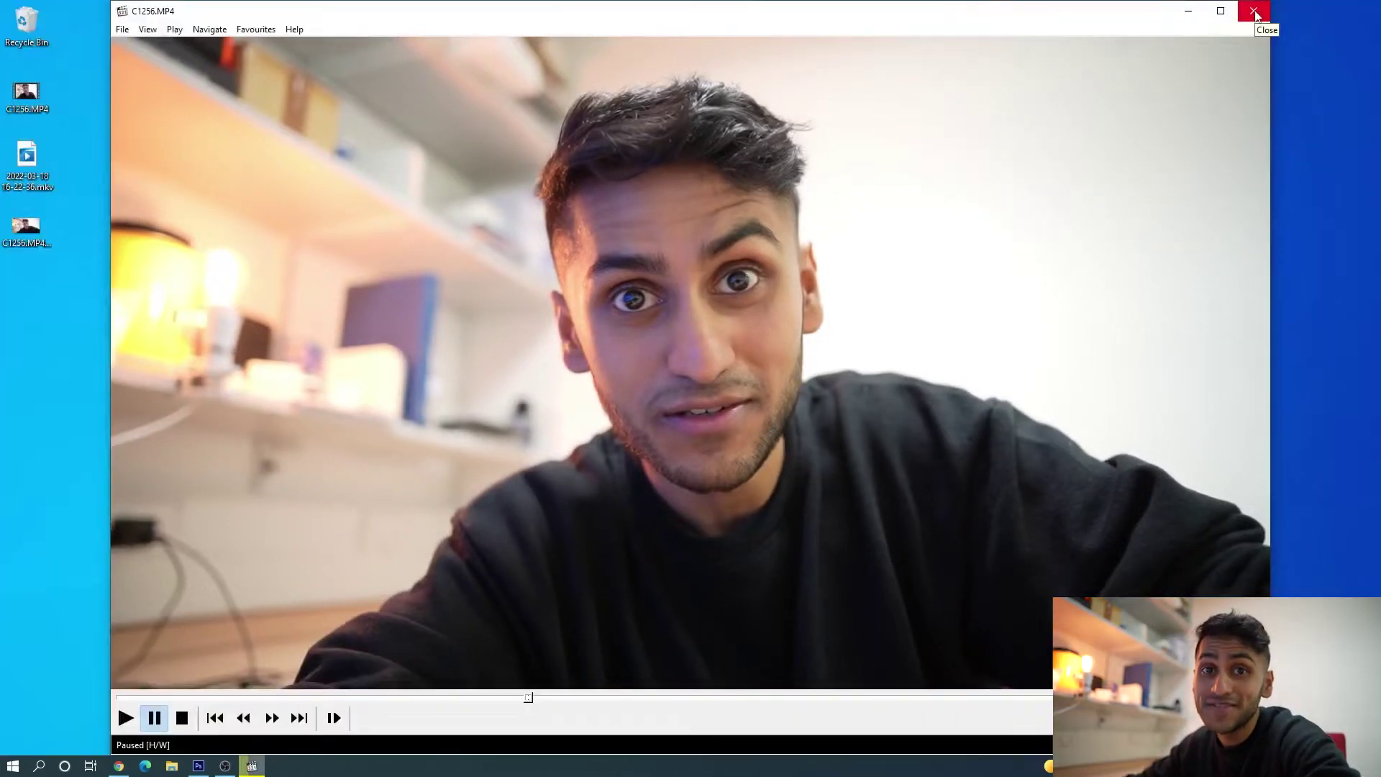
{"action": "left_click", "coordinate": [1255, 12]}
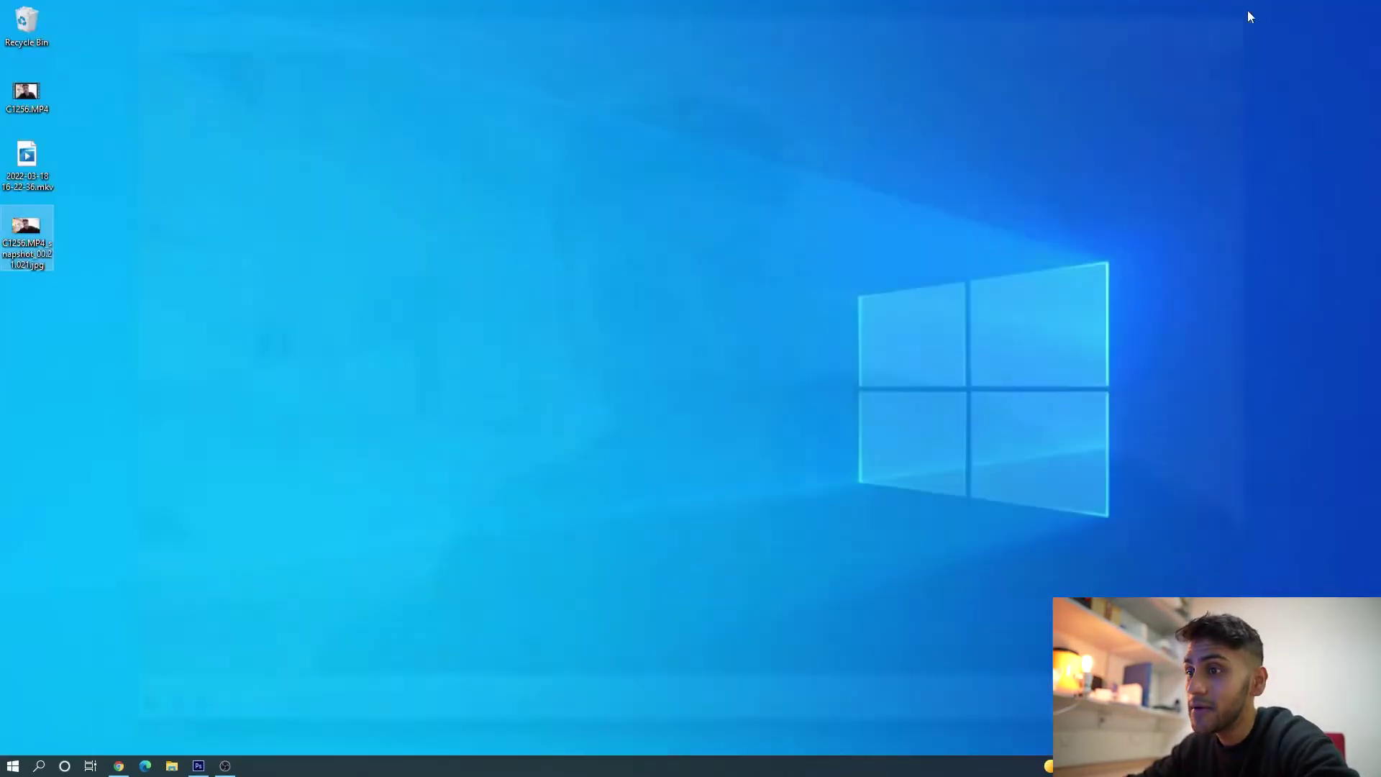
- Switch to Photoshop and open the desktop snapshot C1256.MP4_snapshot_00.21.021.jpg as a document, with the window maximized
{"action": "left_click", "coordinate": [198, 767]}
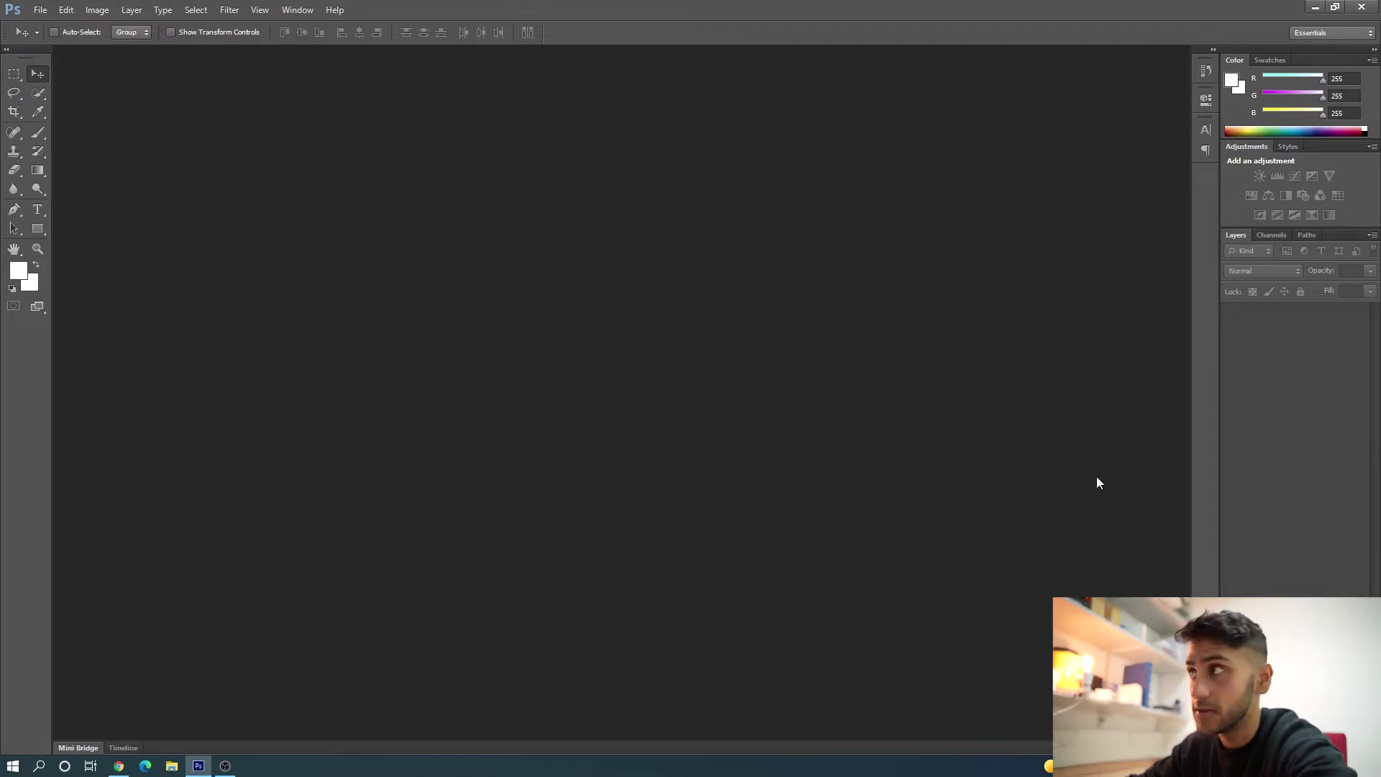
{"action": "left_click", "coordinate": [1335, 6]}
{"action": "left_click_drag", "start_coordinate": [20, 234], "coordinate": [713, 404]}
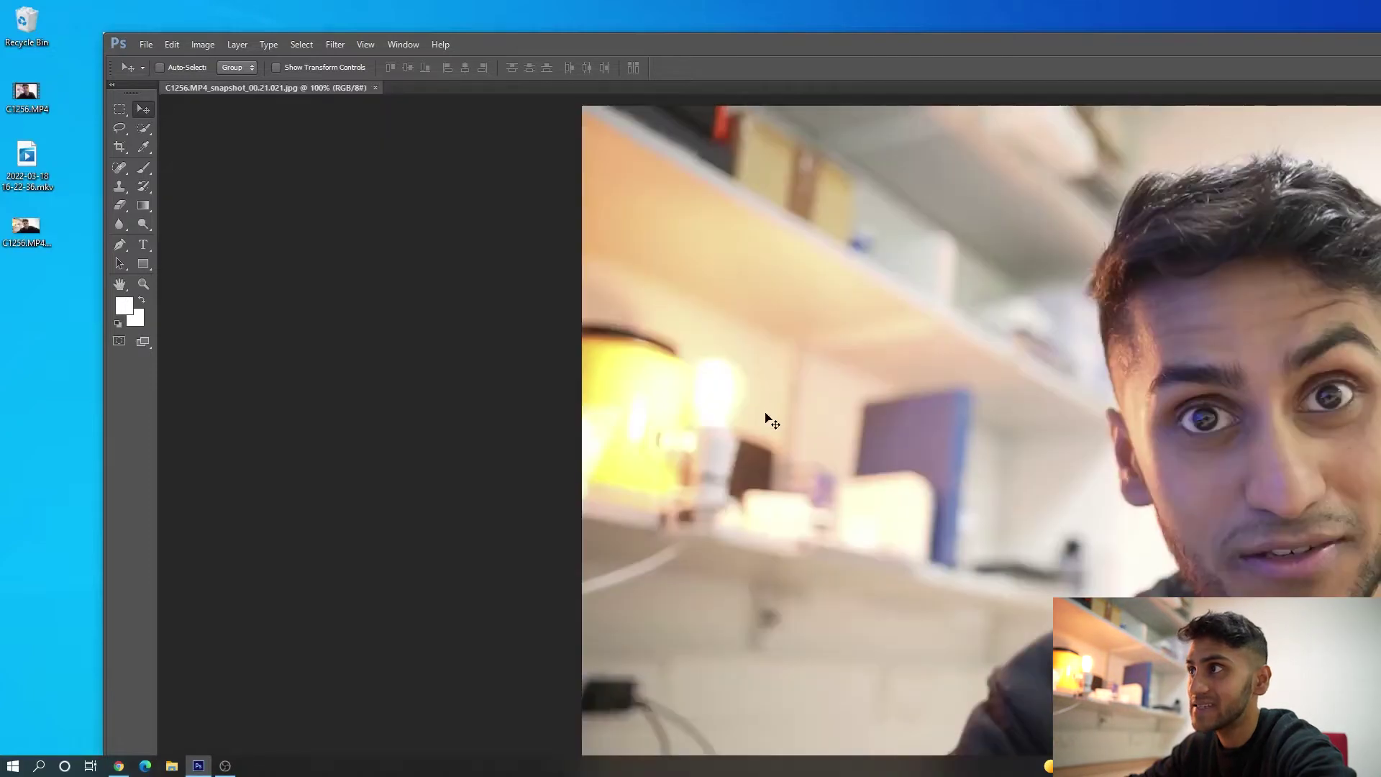
{"action": "double_click", "coordinate": [678, 46]}
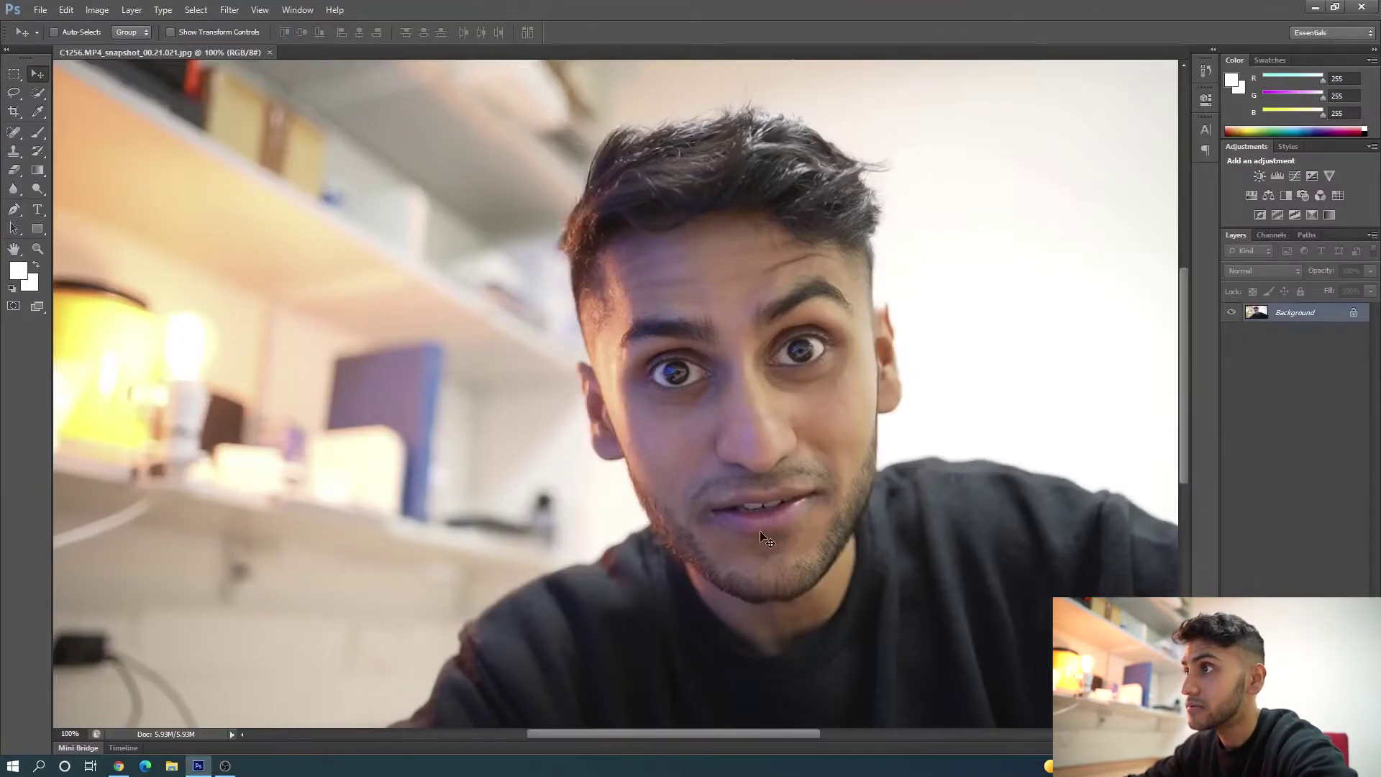
{"action": "scroll", "coordinate": [763, 518], "scroll_direction": "down", "scroll_amount": 2}
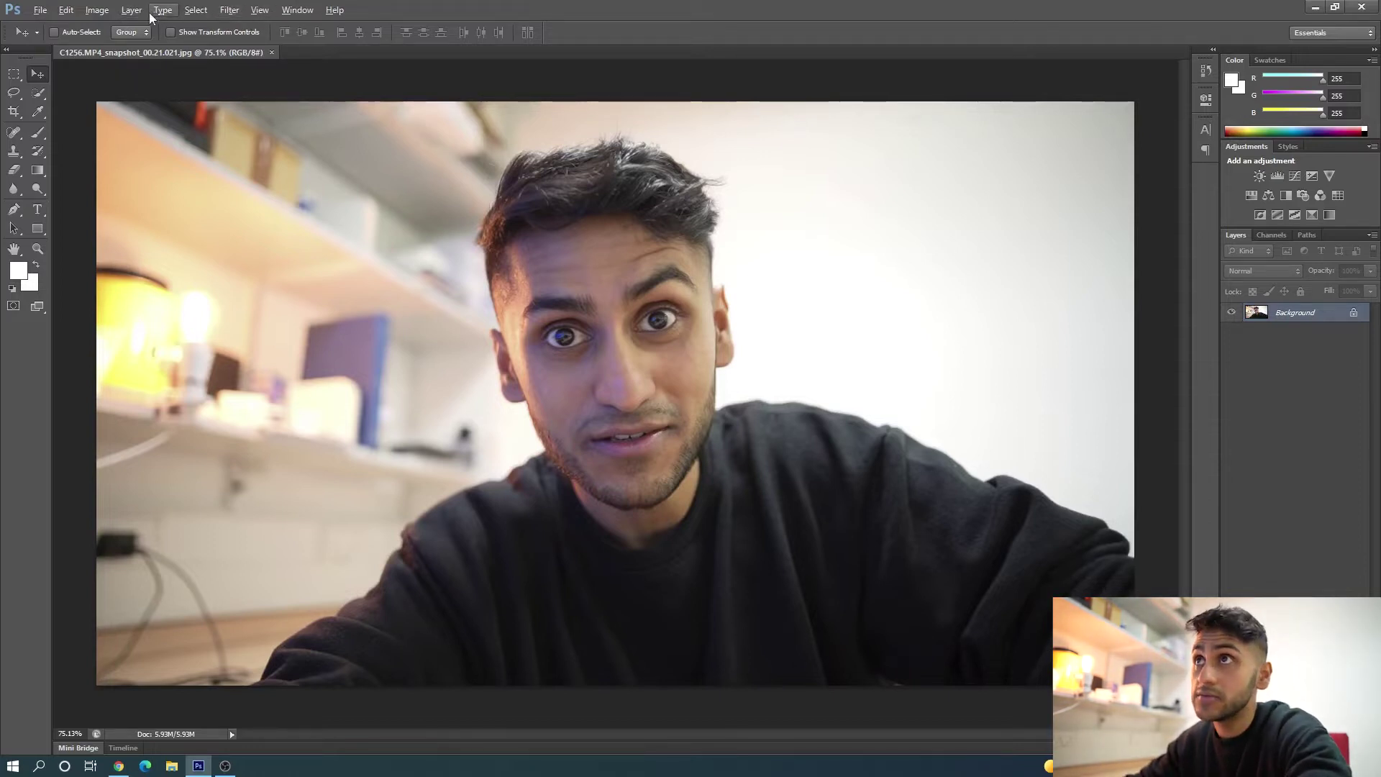
- Apply a Brightness/Contrast adjustment to the photo with brightness 18 and contrast -6
{"action": "left_click", "coordinate": [97, 10]}
{"action": "mouse_move", "coordinate": [115, 46]}
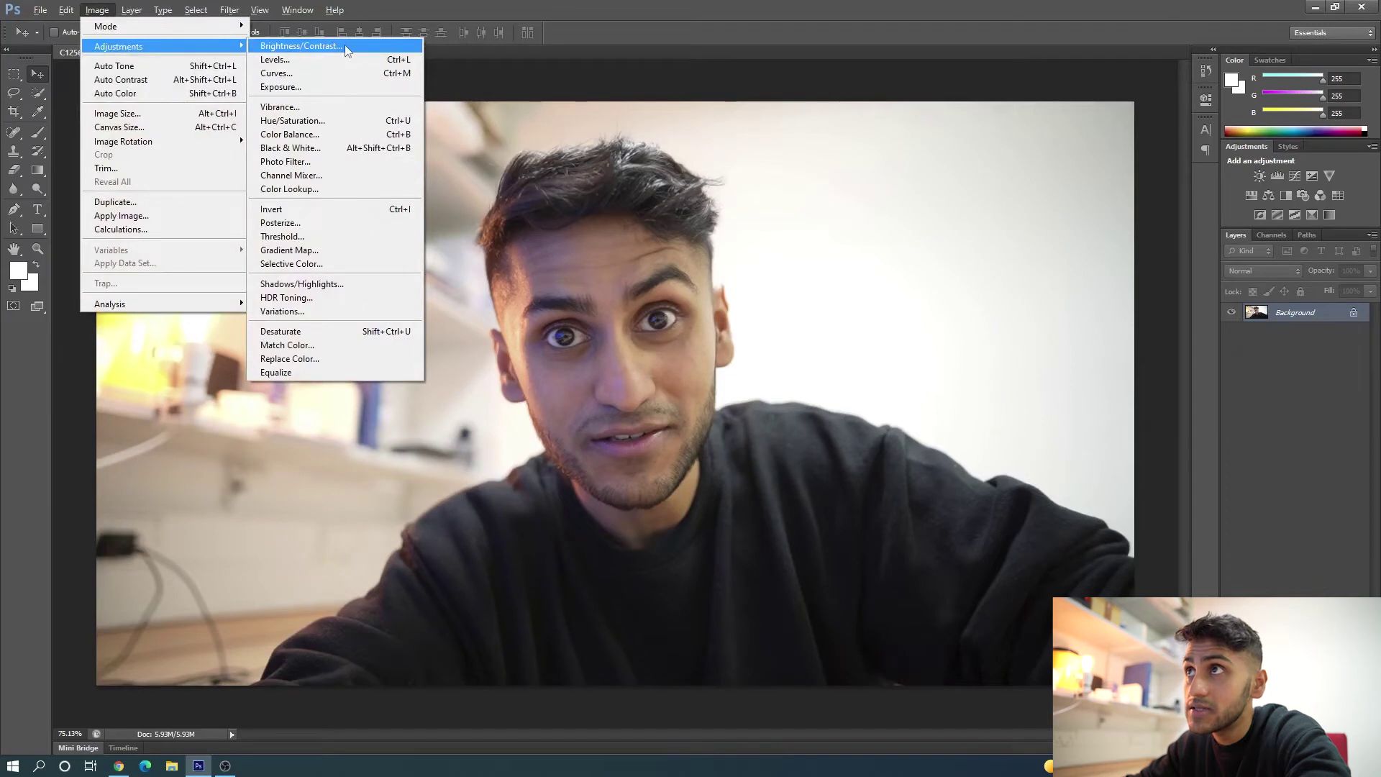
{"action": "left_click", "coordinate": [302, 47]}
{"action": "left_click_drag", "start_coordinate": [966, 297], "coordinate": [919, 287]}
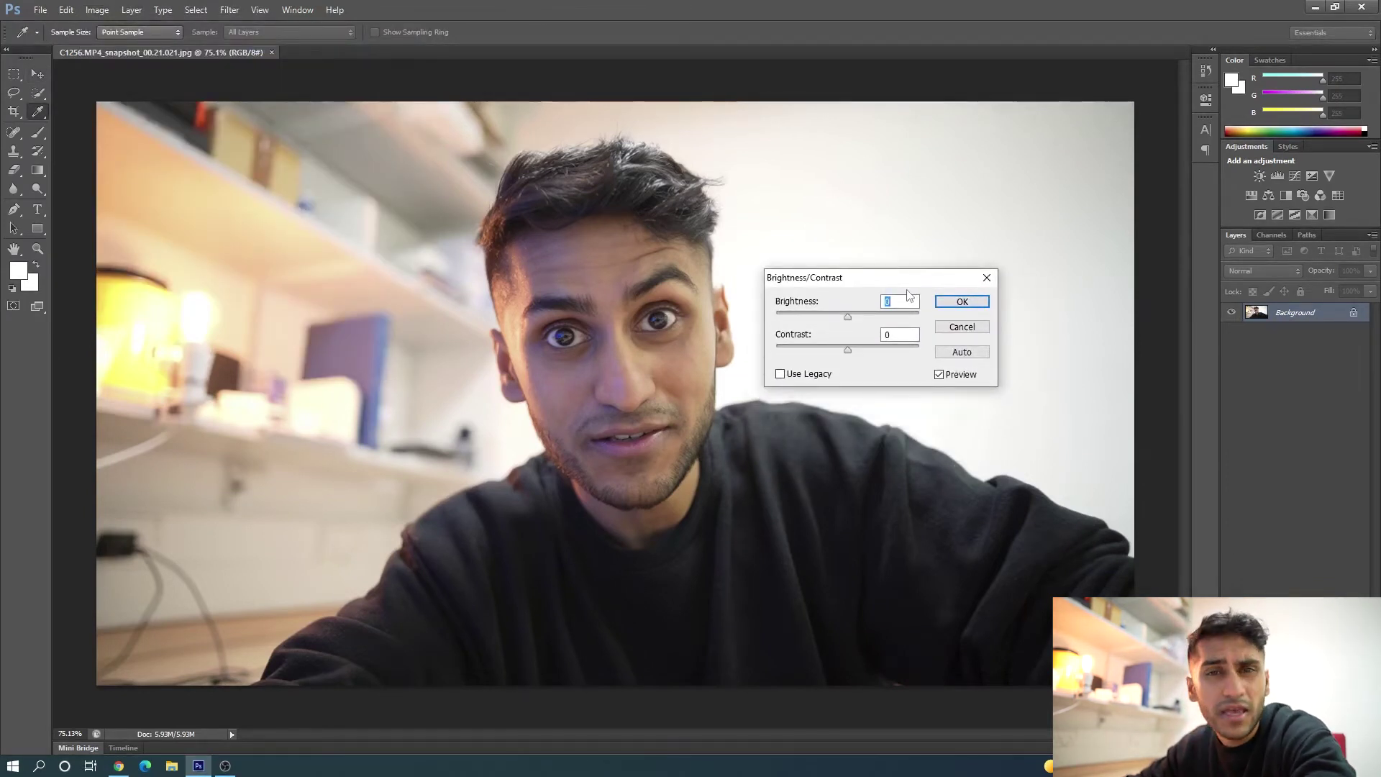
{"action": "left_click_drag", "start_coordinate": [848, 316], "coordinate": [840, 351]}
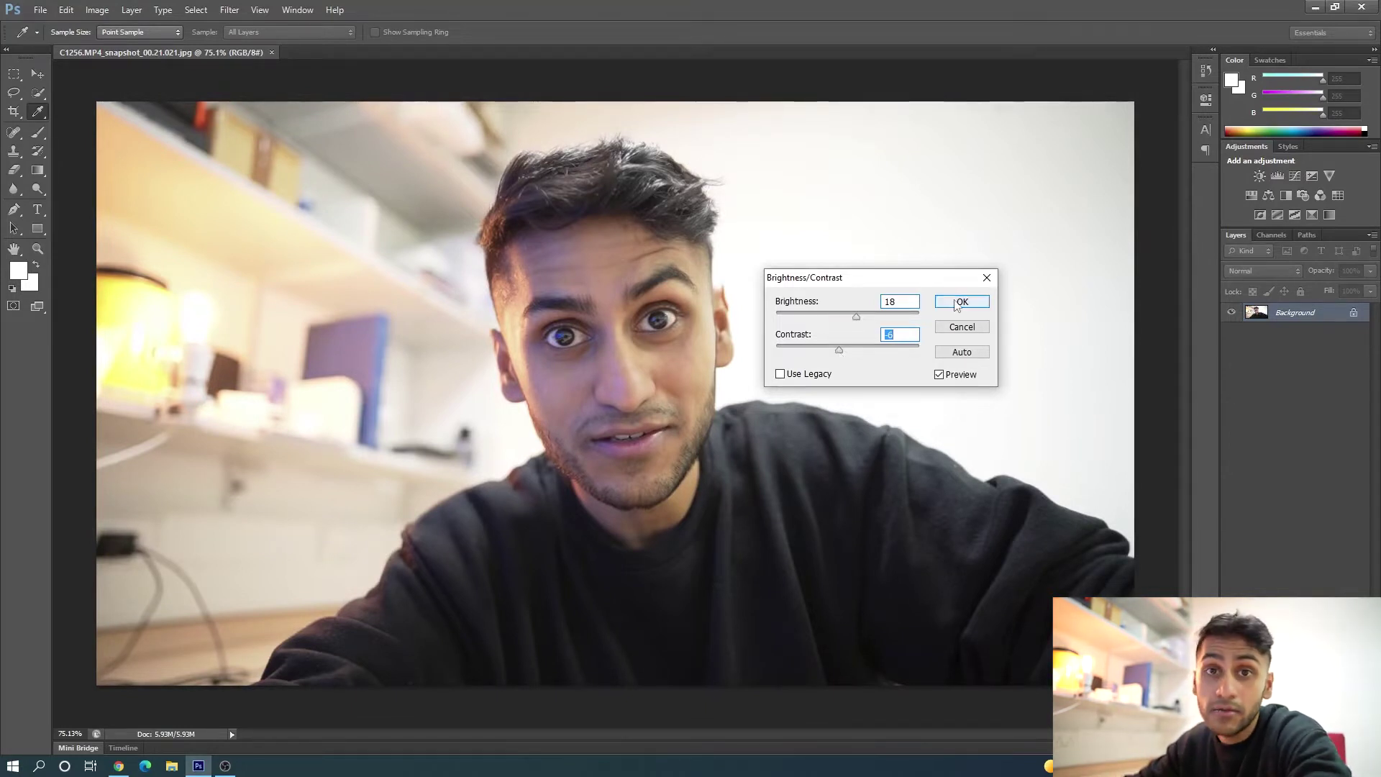
{"action": "left_click", "coordinate": [962, 302]}
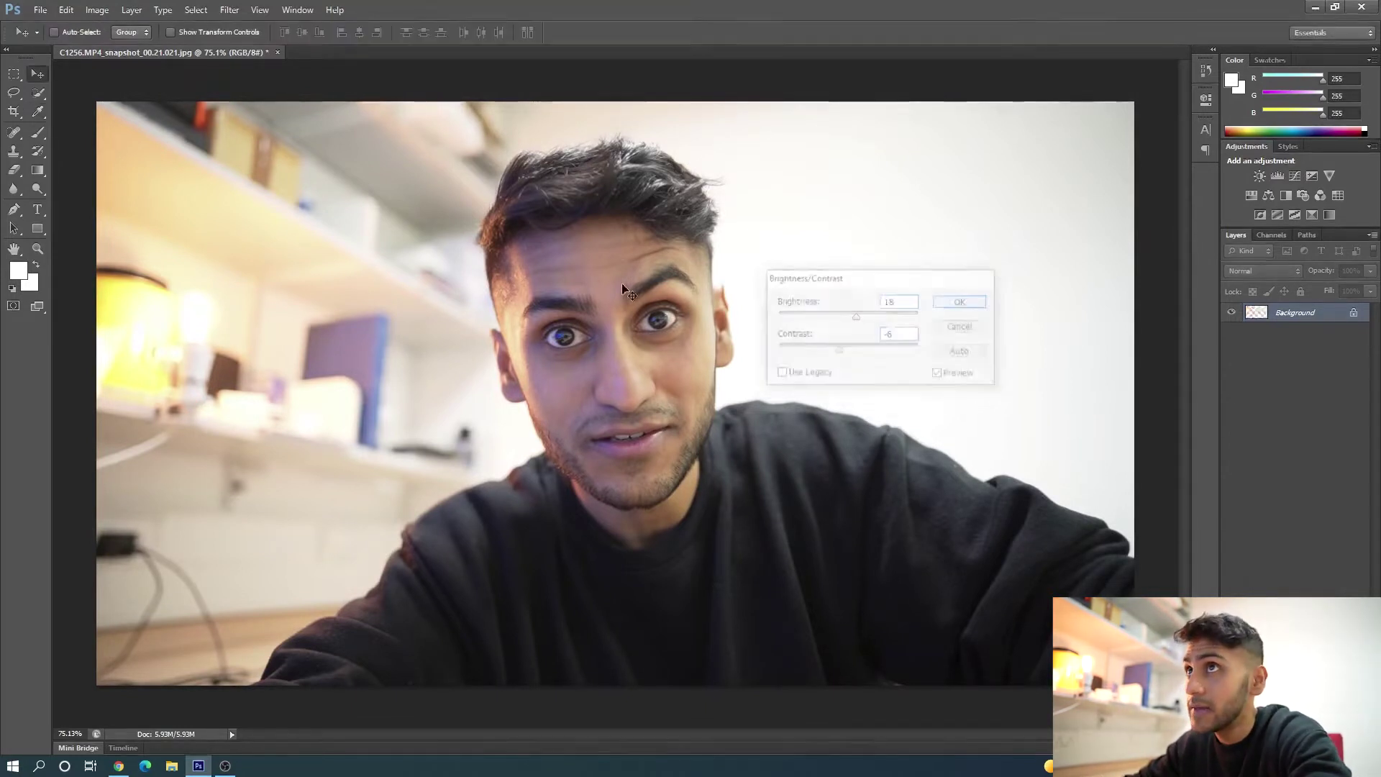
- Apply a Hue/Saturation adjustment that raises the photo's saturation slightly, to about +4
{"action": "left_click", "coordinate": [97, 10]}
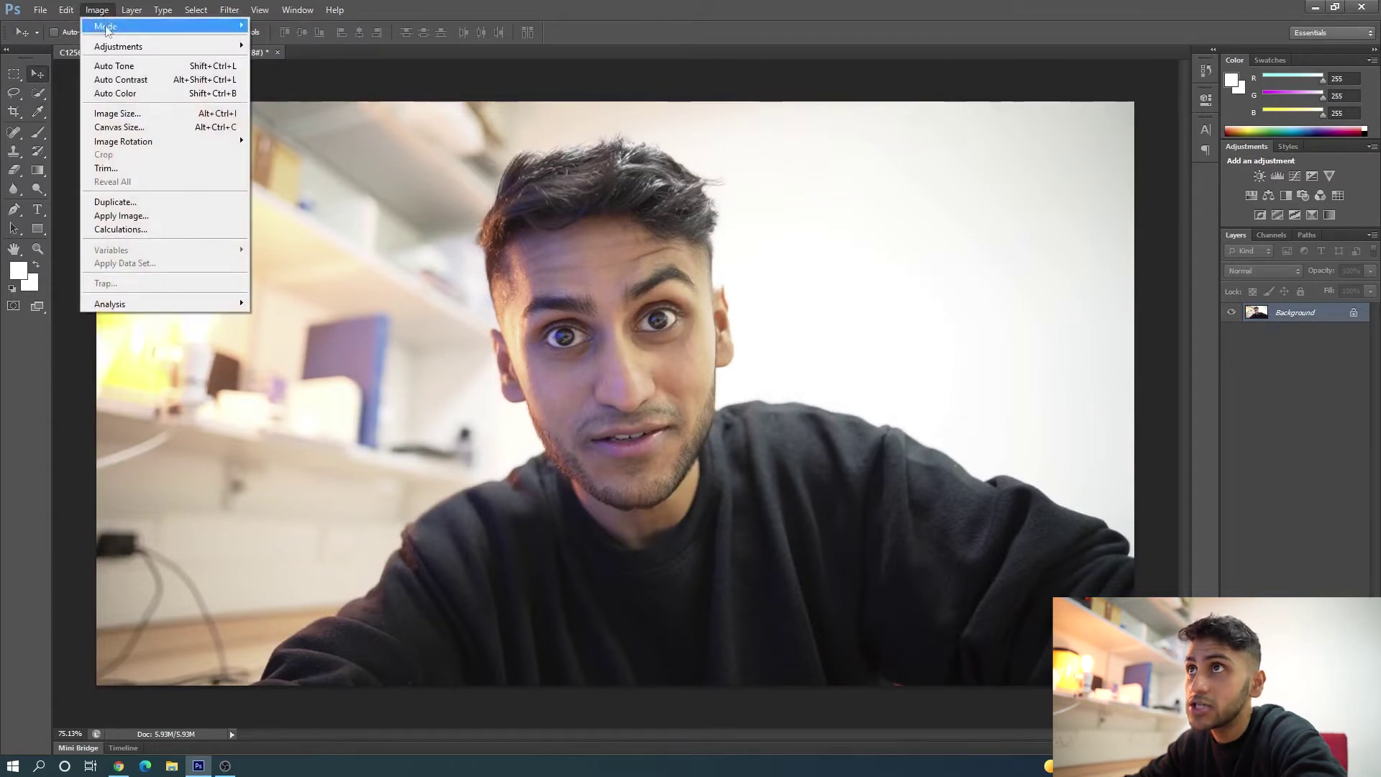
{"action": "mouse_move", "coordinate": [115, 46]}
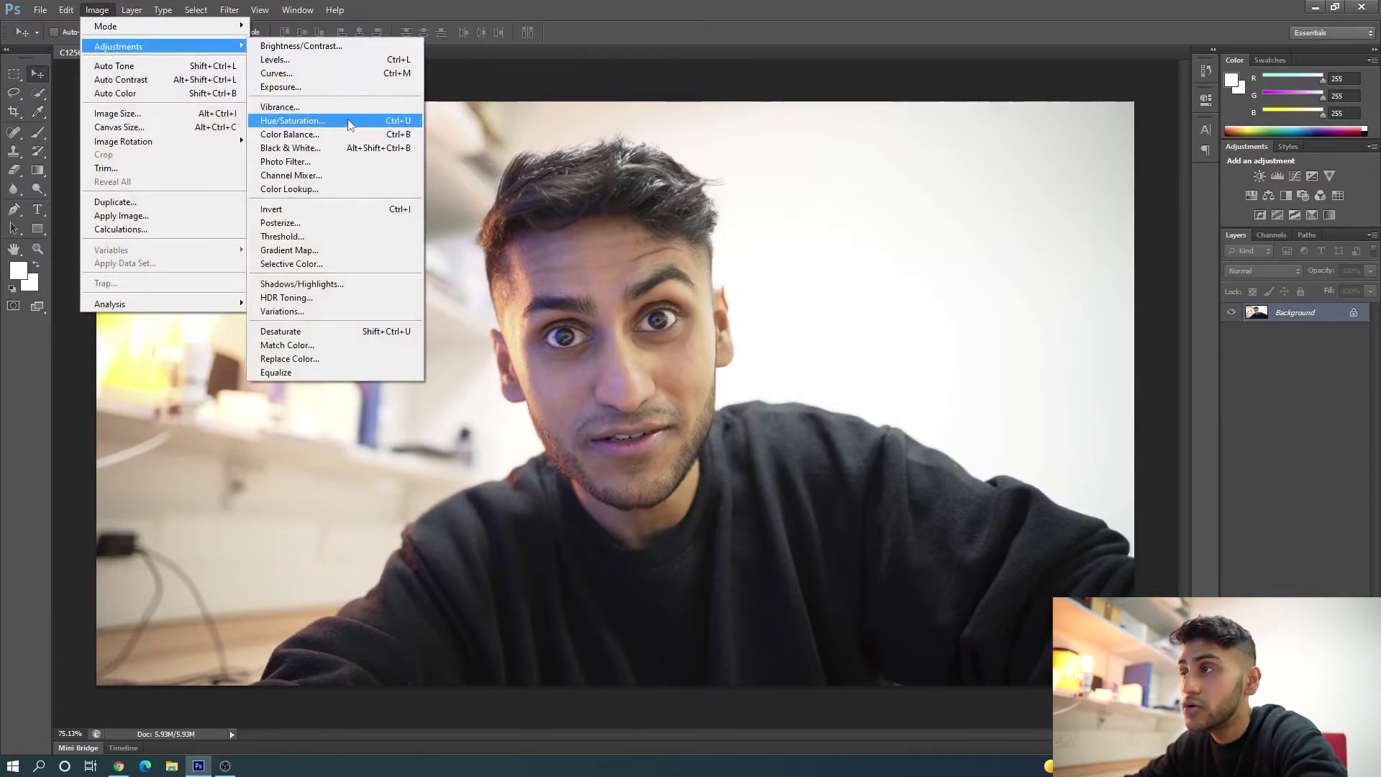
{"action": "left_click", "coordinate": [350, 125]}
{"action": "left_click_drag", "start_coordinate": [755, 411], "coordinate": [758, 413]}
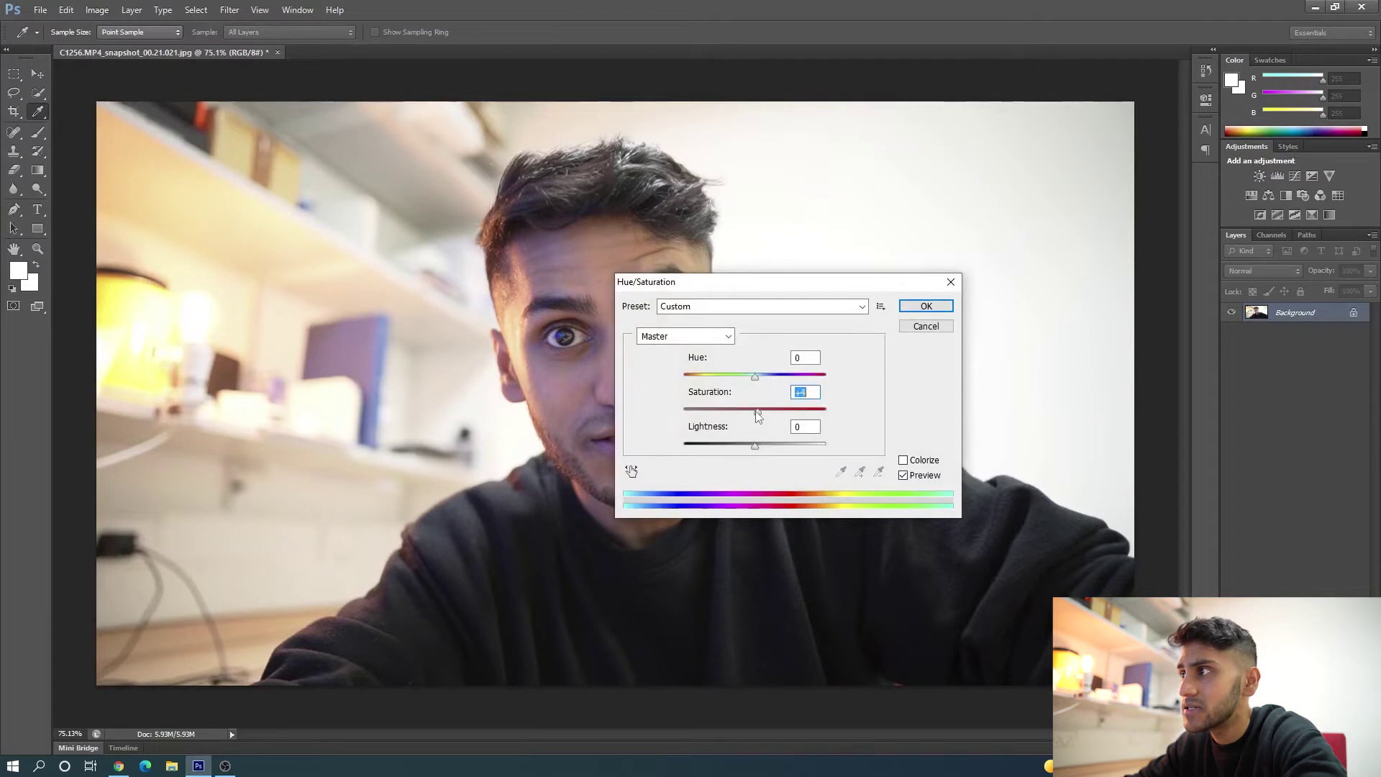
{"action": "left_click", "coordinate": [935, 306]}
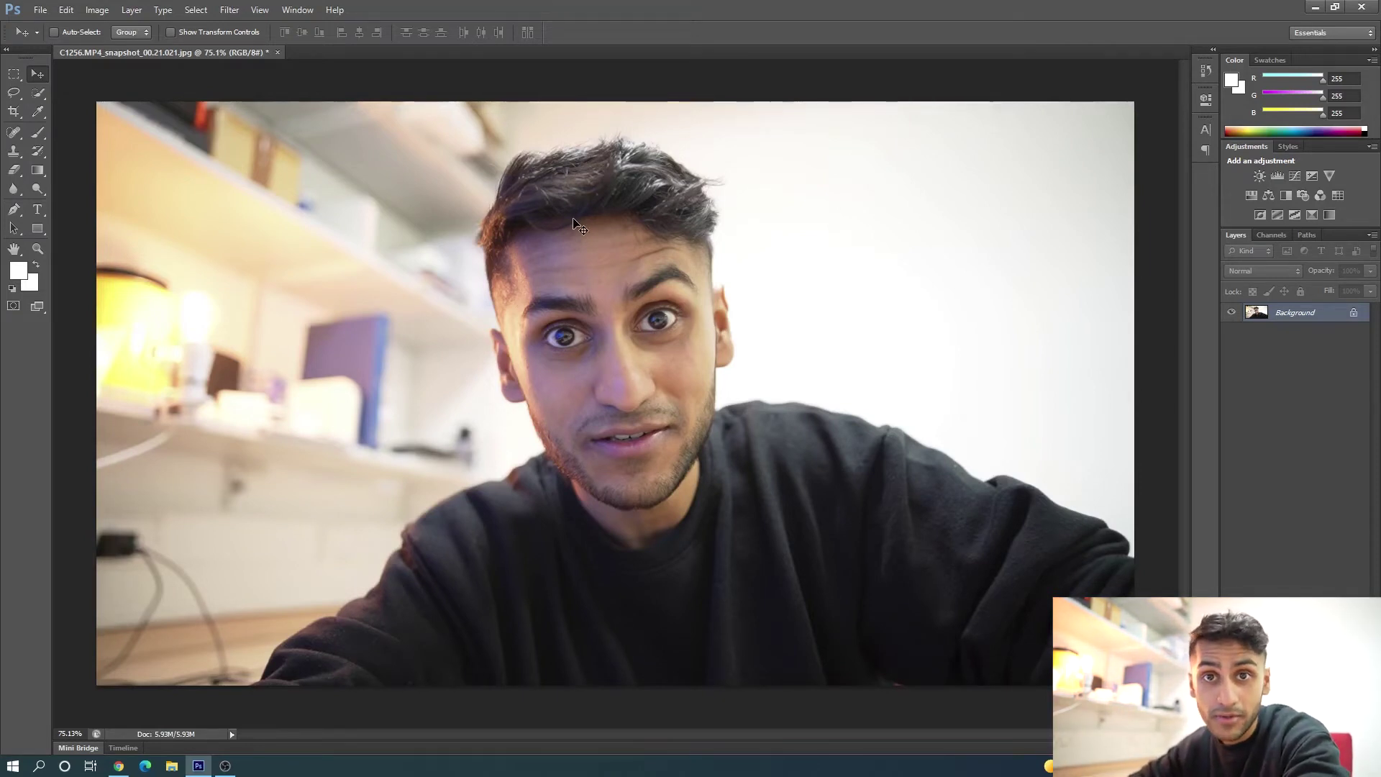
- Select the man's head, neck and black sweater with the Quick Selection tool
{"action": "left_click", "coordinate": [40, 95]}
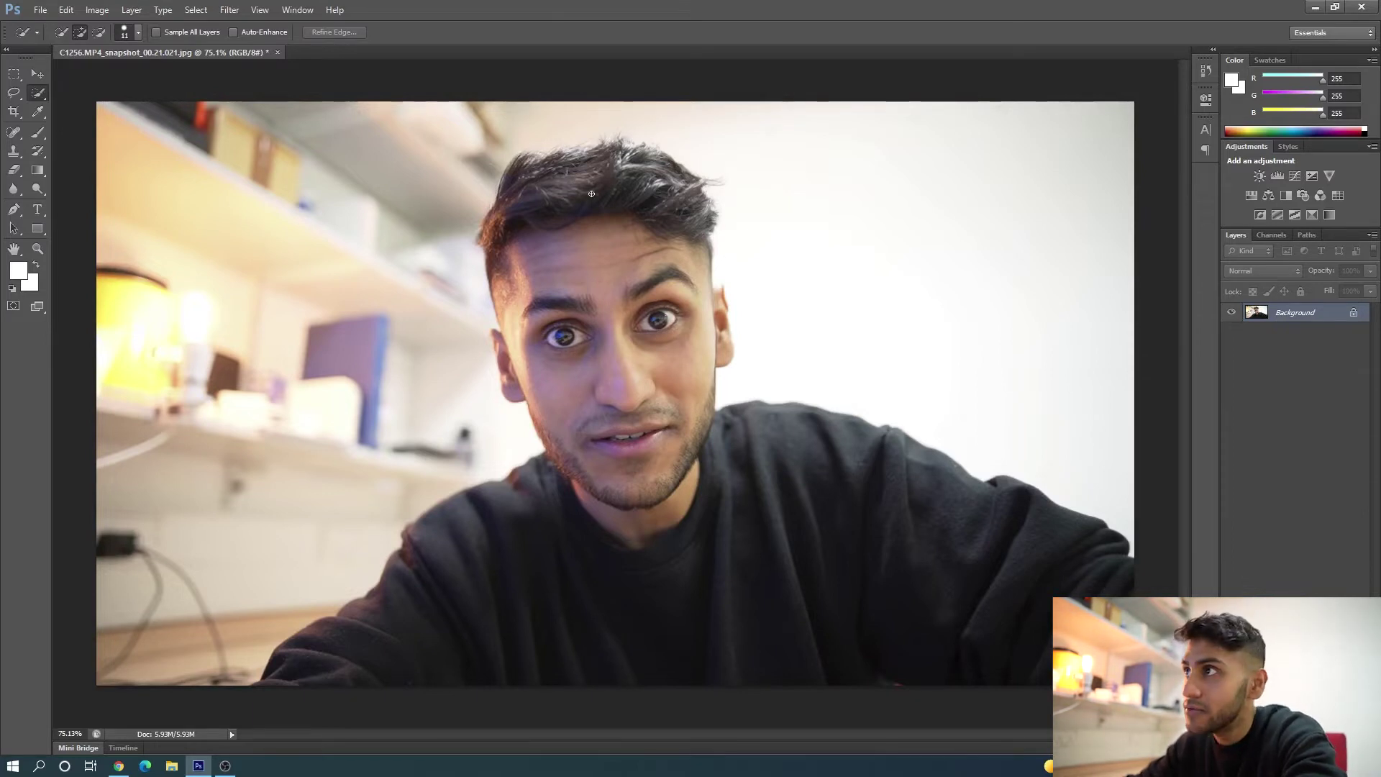
{"action": "mouse_move", "coordinate": [566, 184]}
{"action": "left_mouse_down"}
{"action": "mouse_move", "coordinate": [526, 173]}
{"action": "mouse_move", "coordinate": [633, 309]}
{"action": "mouse_move", "coordinate": [546, 317]}
{"action": "mouse_move", "coordinate": [614, 335]}
{"action": "mouse_move", "coordinate": [633, 383]}
{"action": "left_mouse_up"}
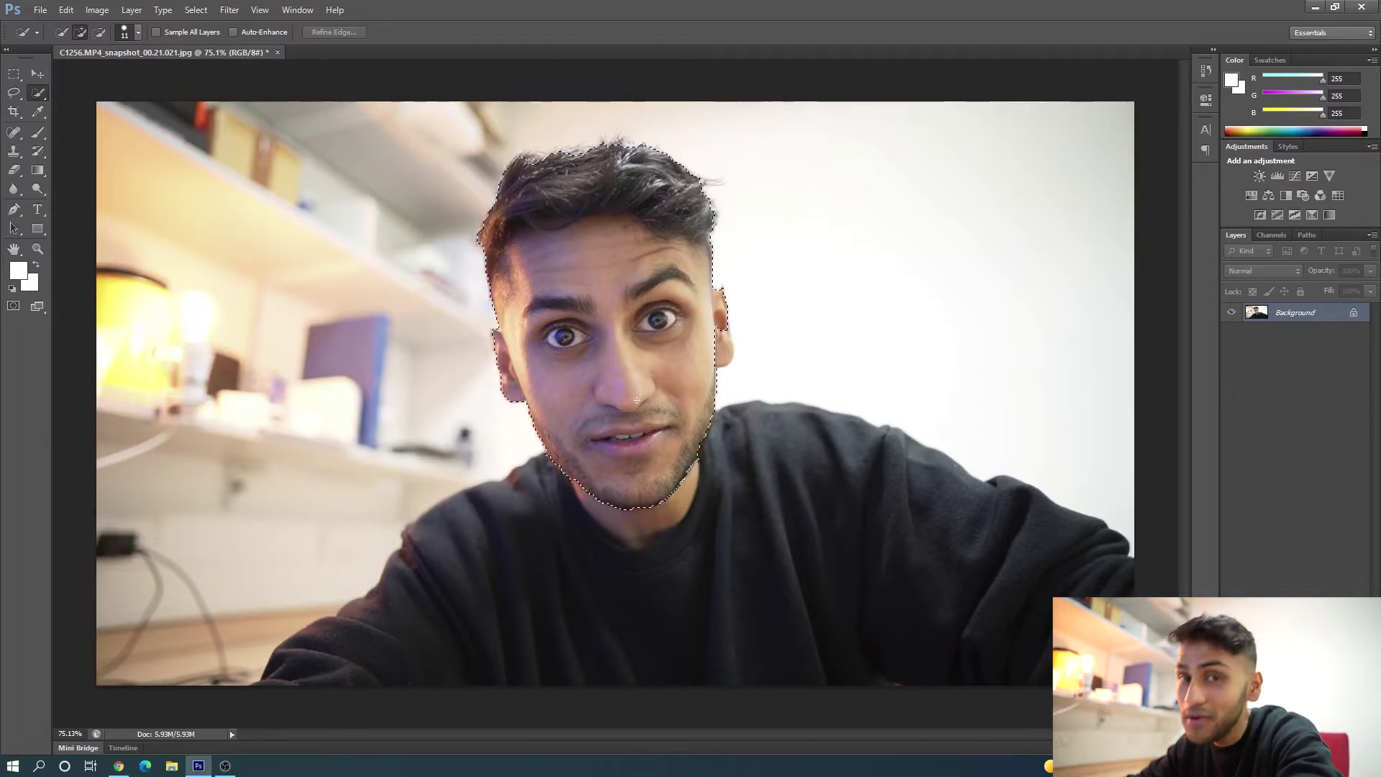
{"action": "mouse_move", "coordinate": [641, 485]}
{"action": "left_mouse_down"}
{"action": "mouse_move", "coordinate": [675, 519]}
{"action": "mouse_move", "coordinate": [650, 557]}
{"action": "mouse_move", "coordinate": [667, 669]}
{"action": "left_mouse_up"}
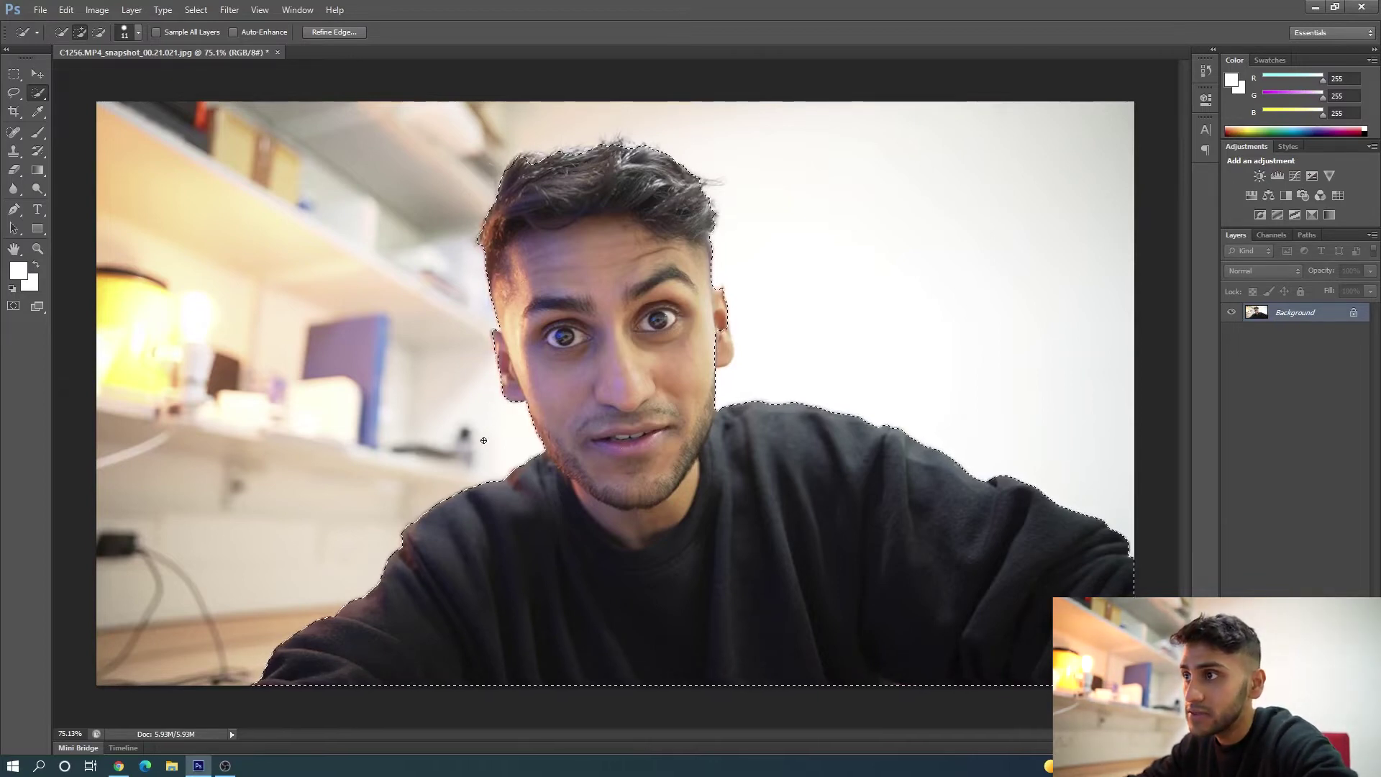
- Extend the selection along the upper edge of the hair and subtract the excess background above it
{"action": "scroll", "coordinate": [484, 441], "scroll_direction": "up", "scroll_amount": 5}
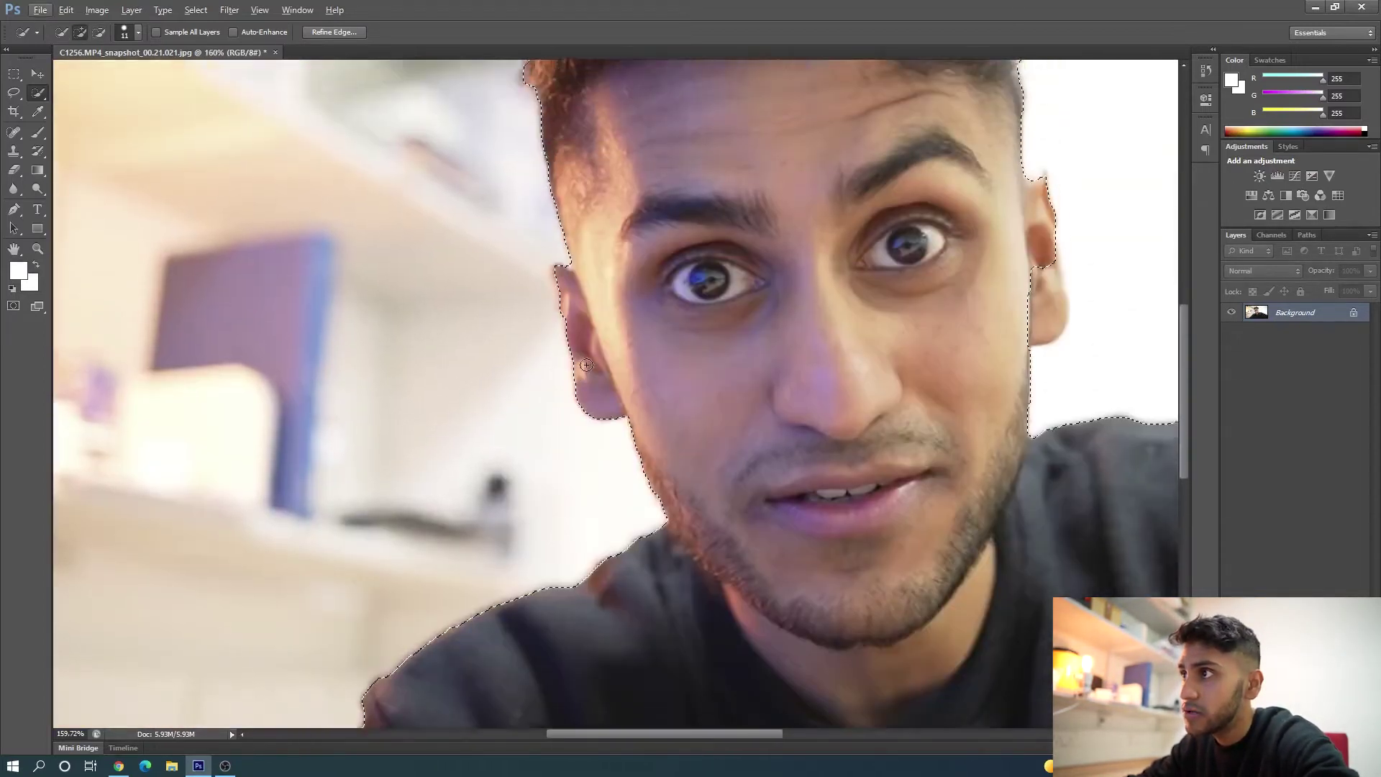
{"action": "scroll", "coordinate": [586, 365], "scroll_direction": "up", "scroll_amount": 2}
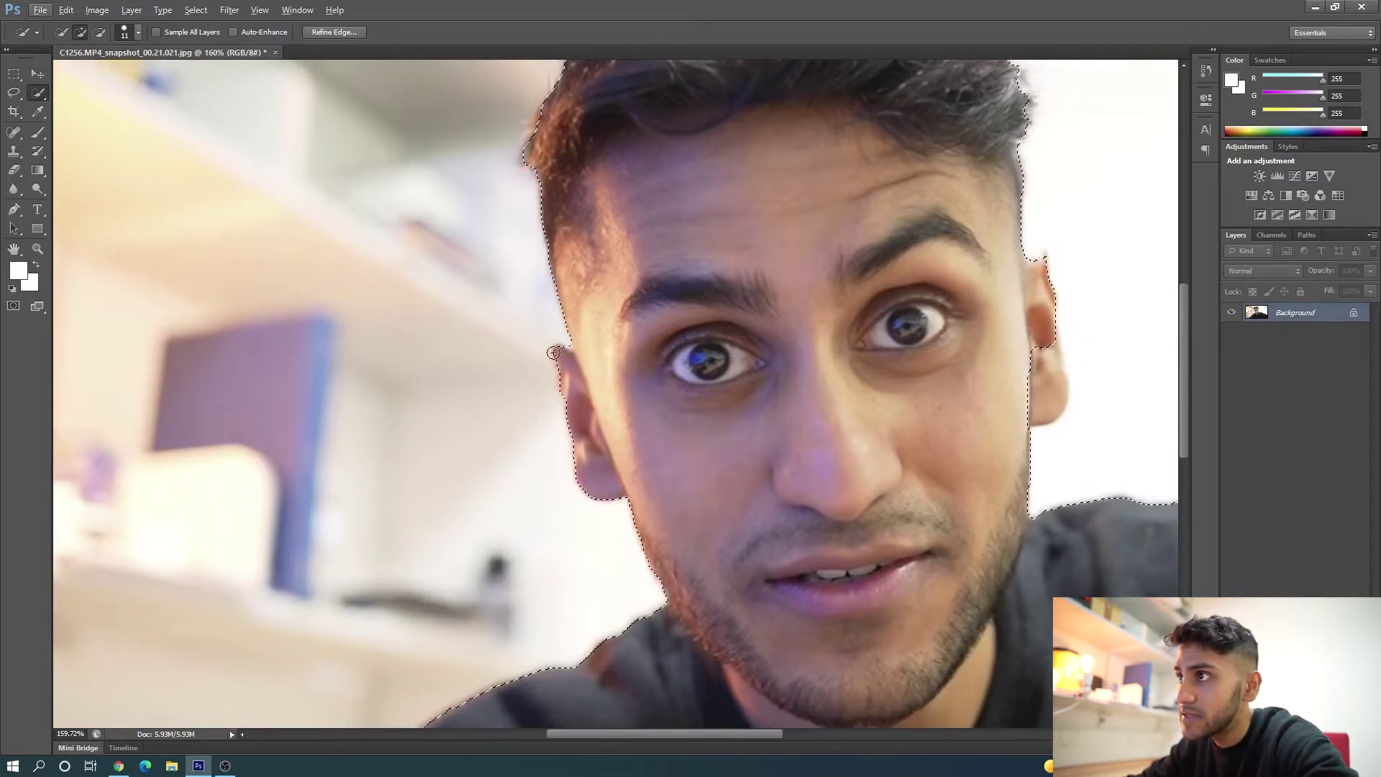
{"action": "scroll", "coordinate": [539, 344], "scroll_direction": "up", "scroll_amount": 3}
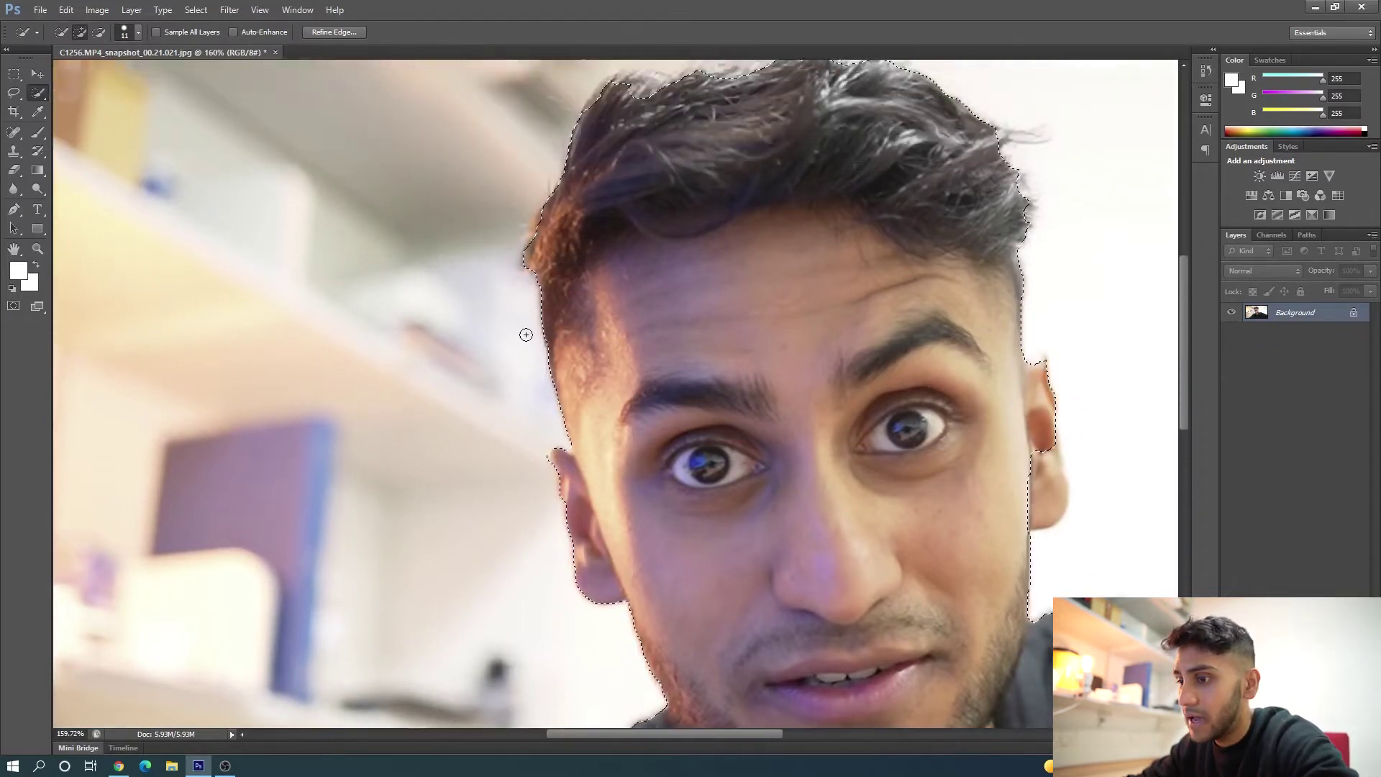
{"action": "key", "text": "alt"}
{"action": "scroll", "coordinate": [652, 146], "scroll_direction": "up", "scroll_amount": 1}
{"action": "left_click_drag", "start_coordinate": [652, 146], "coordinate": [669, 105]}
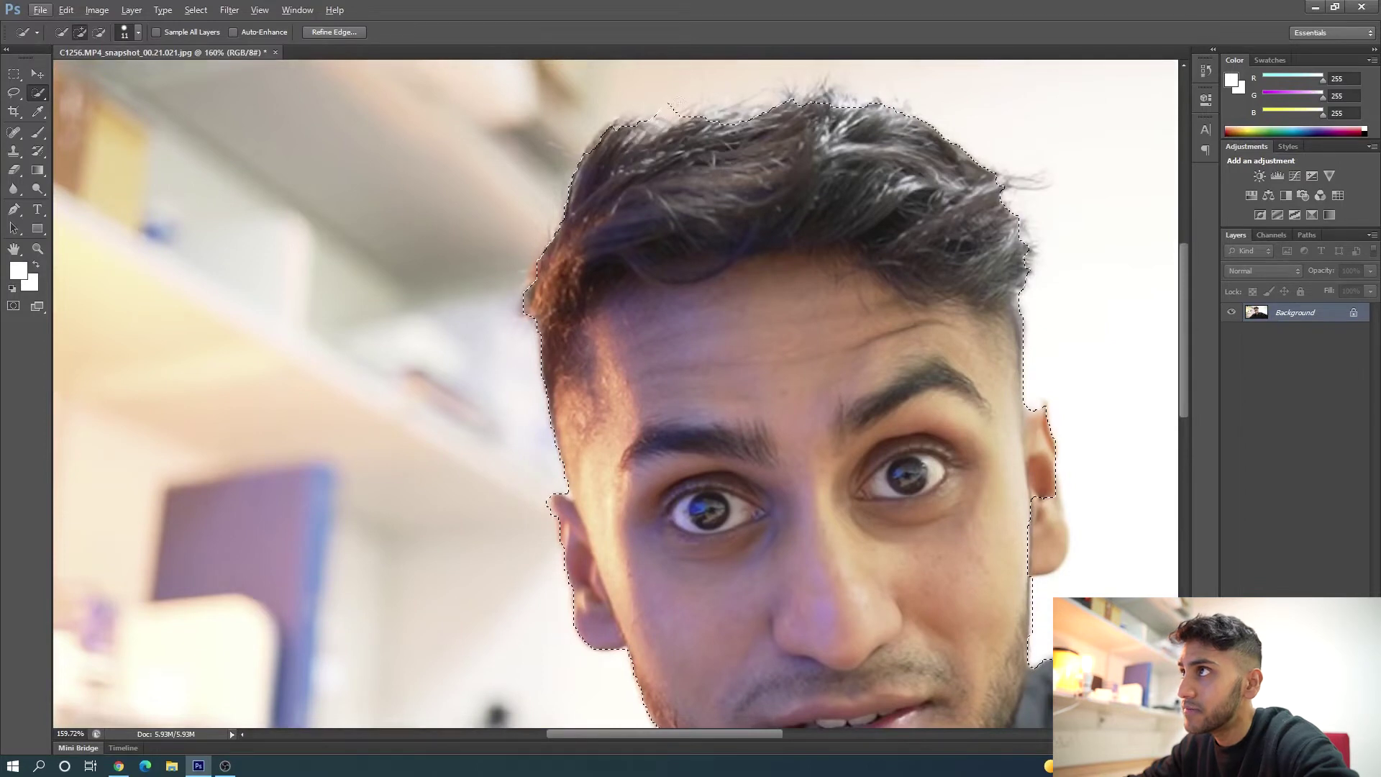
{"action": "scroll", "coordinate": [670, 104], "scroll_direction": "up", "scroll_amount": 1}
{"action": "key", "text": "alt"}
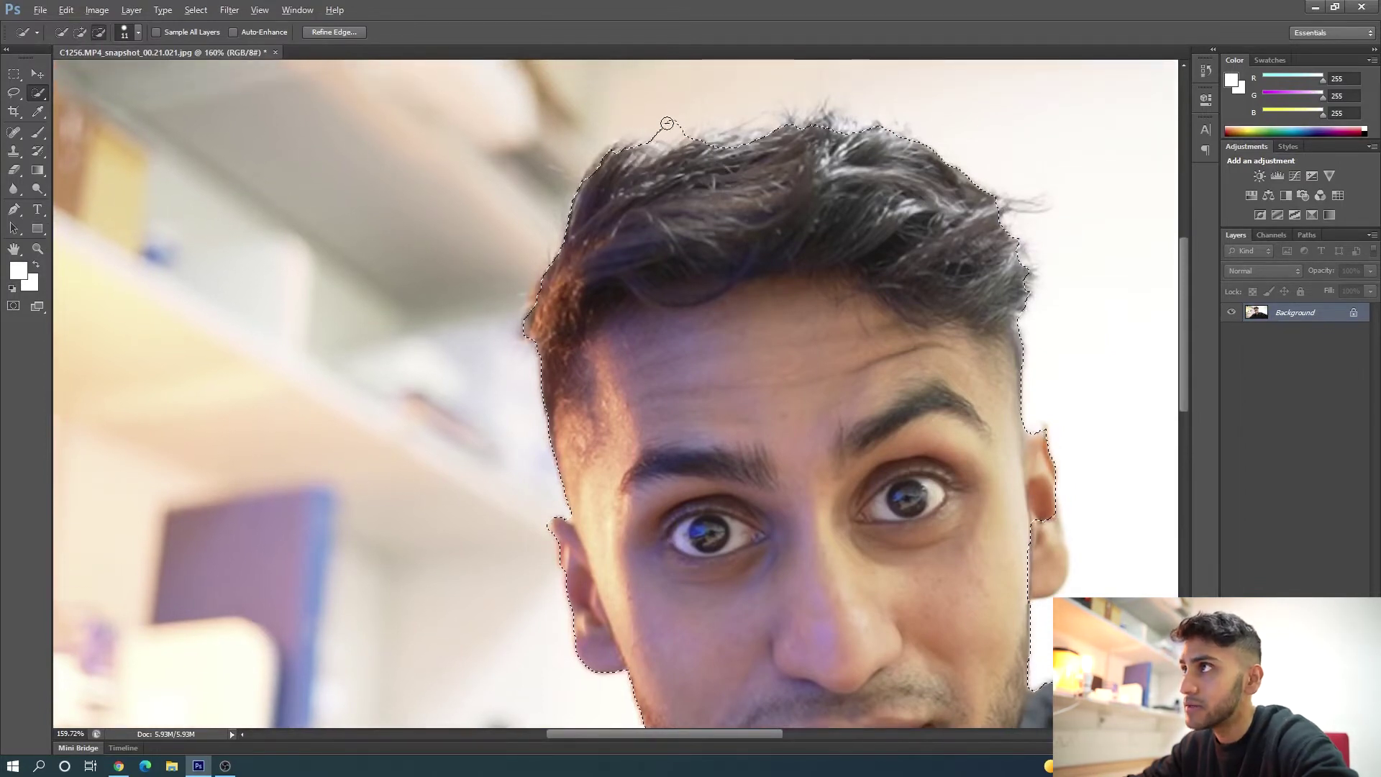
{"action": "mouse_move", "coordinate": [672, 128]}
{"action": "left_mouse_down"}
{"action": "mouse_move", "coordinate": [681, 117]}
{"action": "mouse_move", "coordinate": [654, 140]}
{"action": "left_mouse_up"}
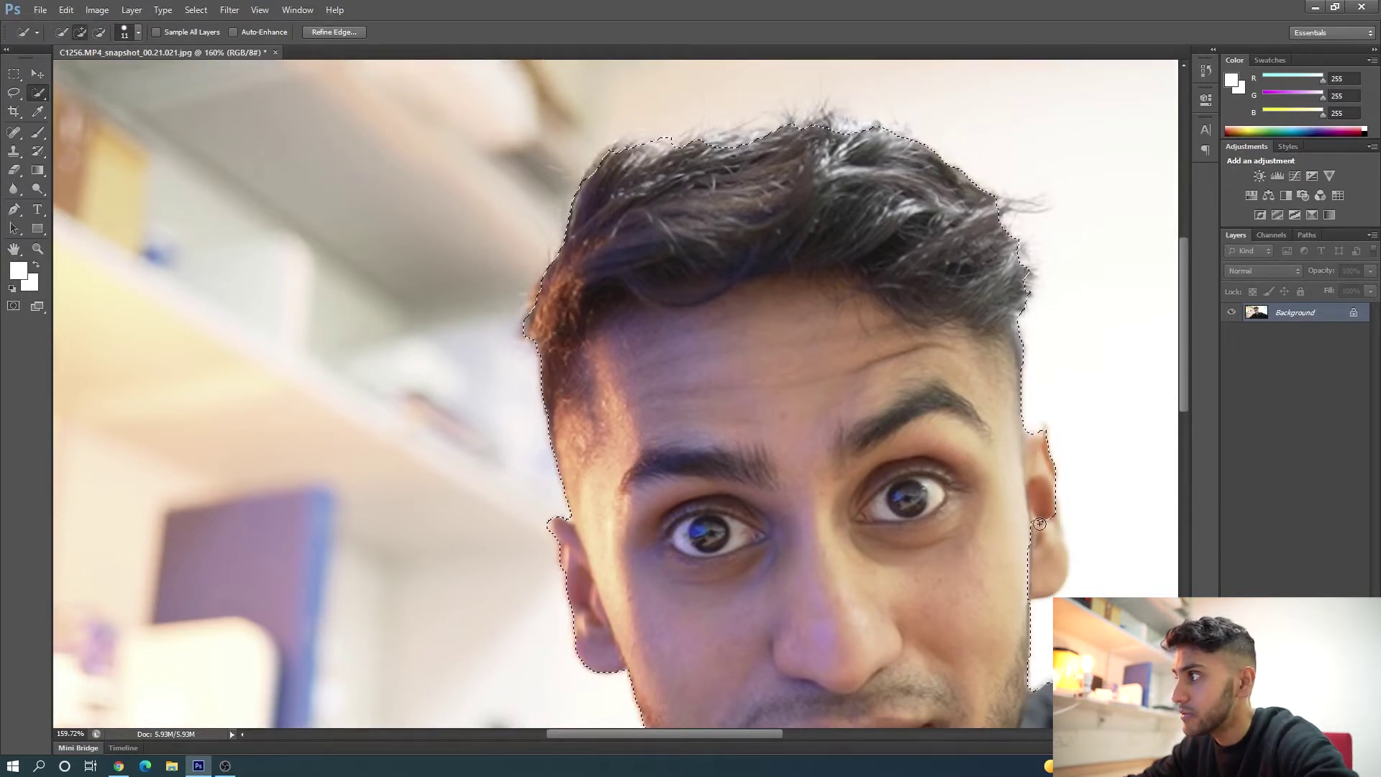
- Add the missing lower part of the ear beside the white wall to the selection and check the outline
{"action": "scroll", "coordinate": [1039, 523], "scroll_direction": "down", "scroll_amount": 2}
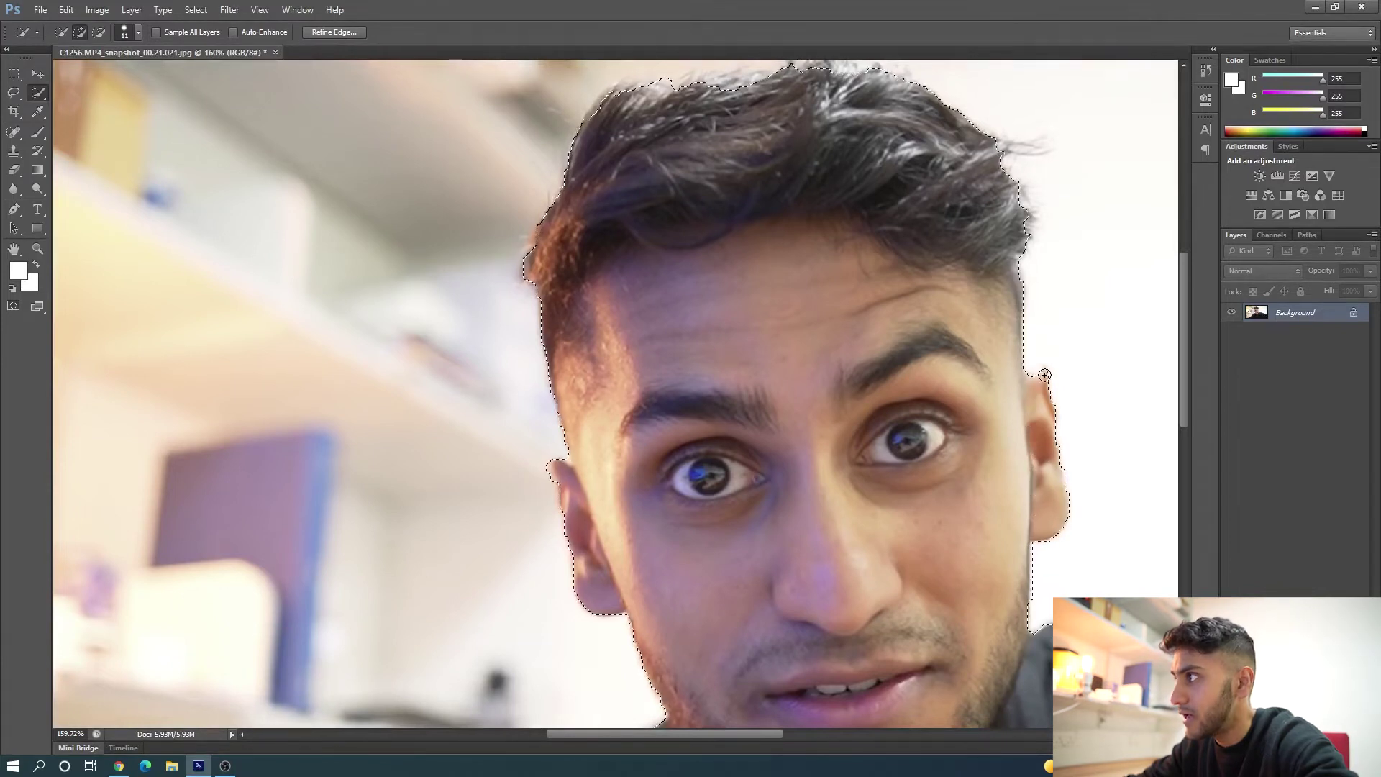
{"action": "scroll", "coordinate": [780, 553], "scroll_direction": "down", "scroll_amount": 3}
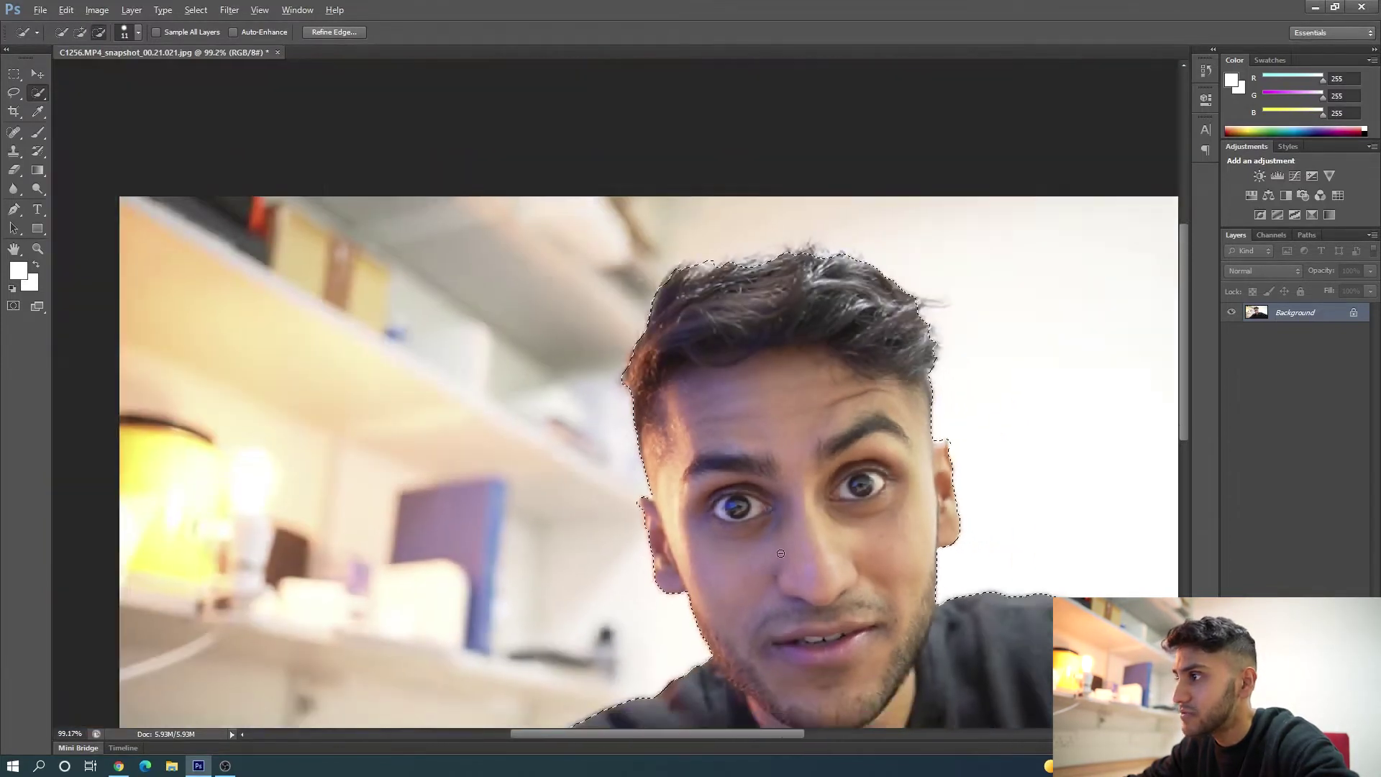
{"action": "scroll", "coordinate": [780, 553], "scroll_direction": "down", "scroll_amount": 1}
{"action": "scroll", "coordinate": [780, 554], "scroll_direction": "down", "scroll_amount": 2}
{"action": "left_click_drag", "start_coordinate": [740, 734], "coordinate": [794, 740]}
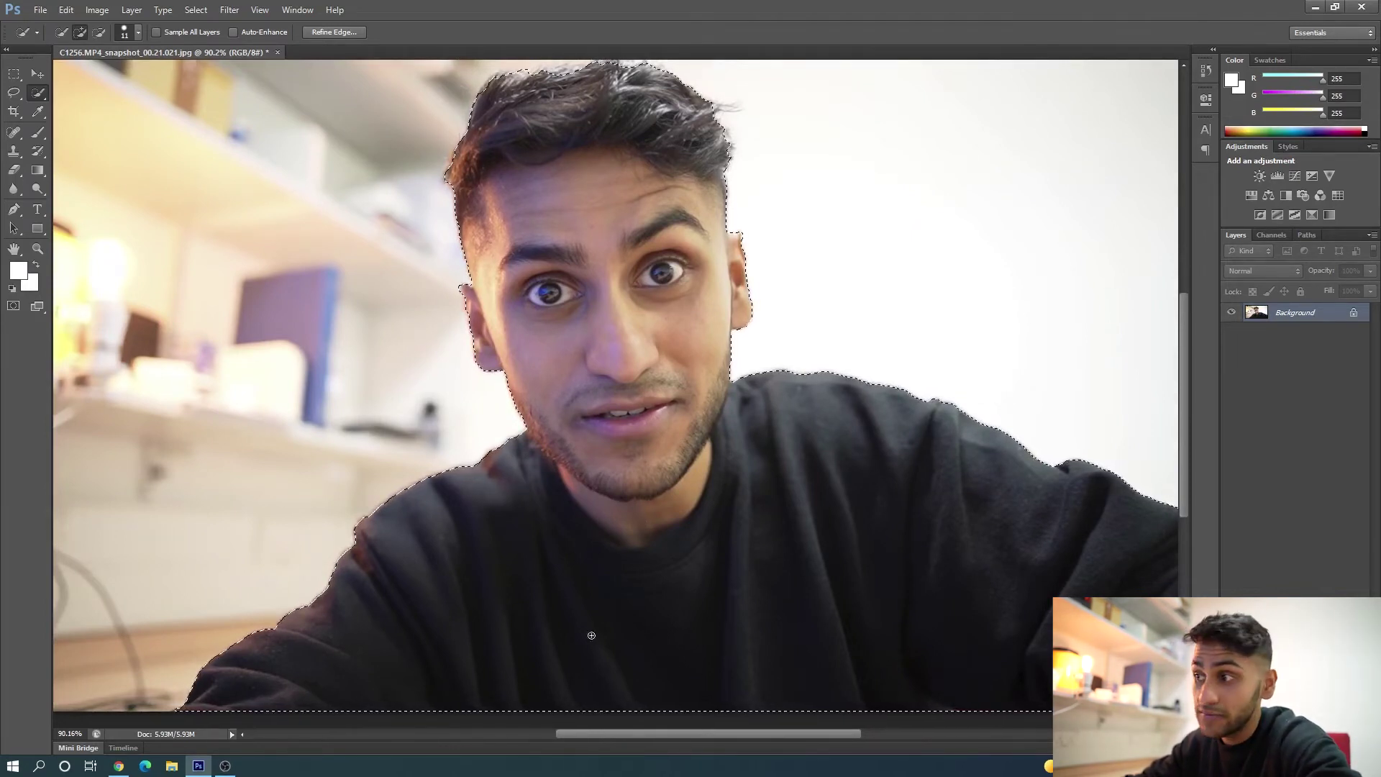
- Convert the locked Background into an editable layer named "Me"
{"action": "scroll", "coordinate": [591, 635], "scroll_direction": "right", "scroll_amount": 3}
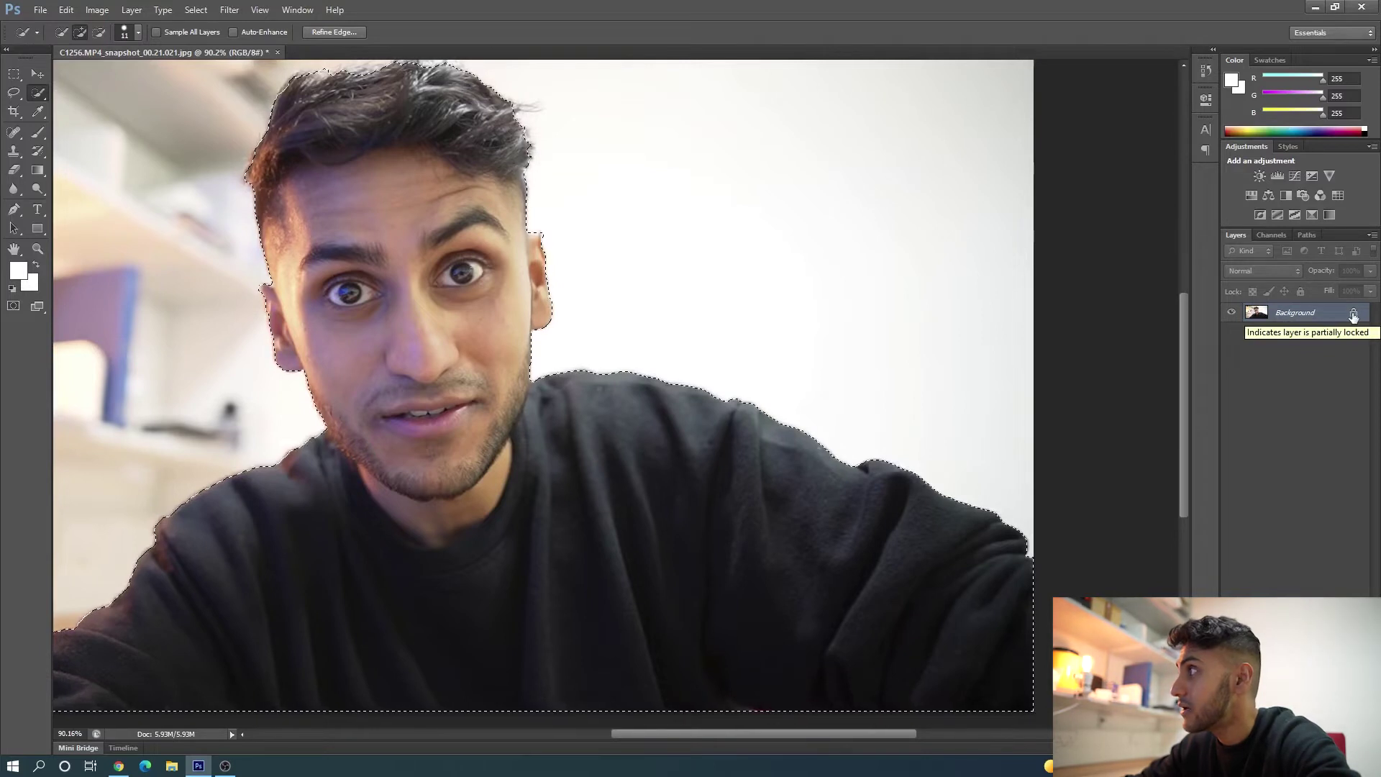
{"action": "double_click", "coordinate": [1354, 315]}
{"action": "left_click_drag", "start_coordinate": [1123, 413], "coordinate": [1020, 413]}
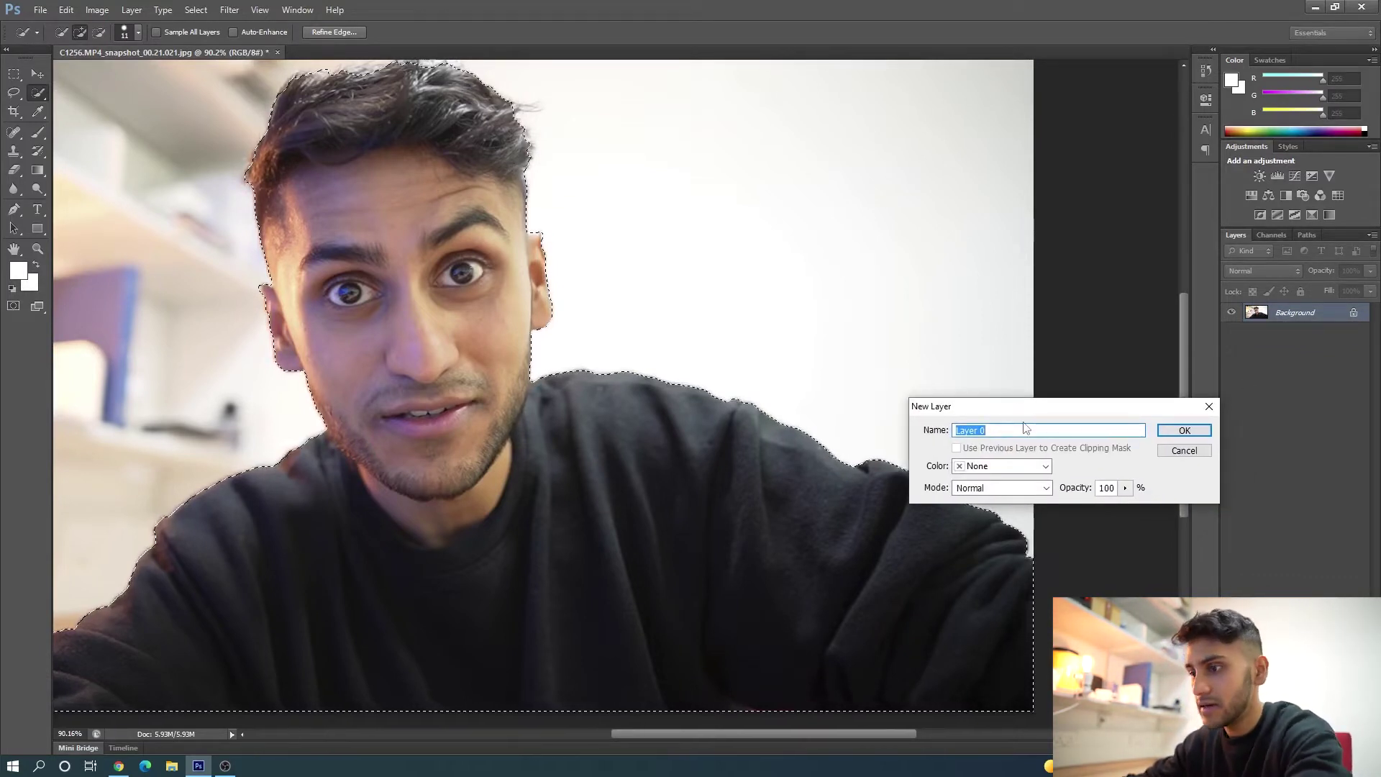
{"action": "type", "text": "Me"}
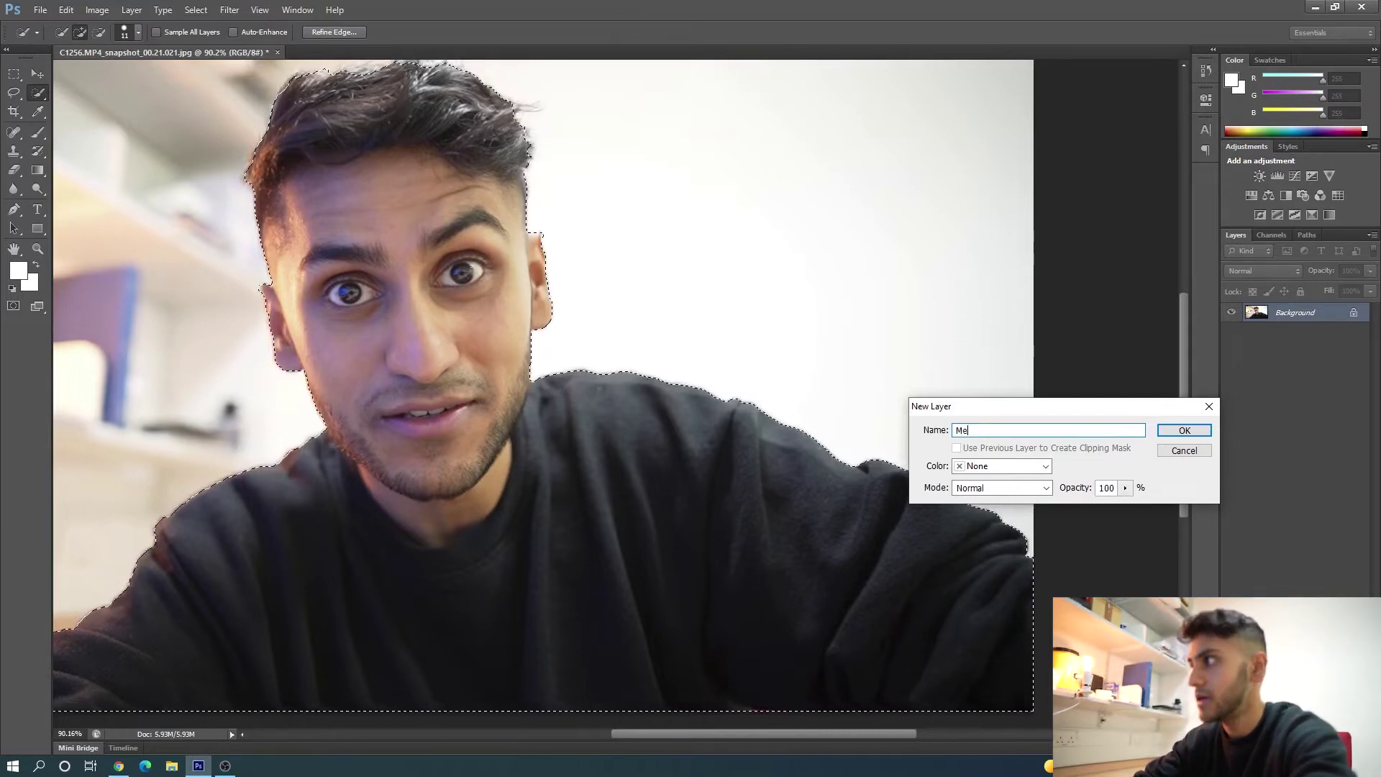
{"action": "left_click", "coordinate": [1180, 432]}
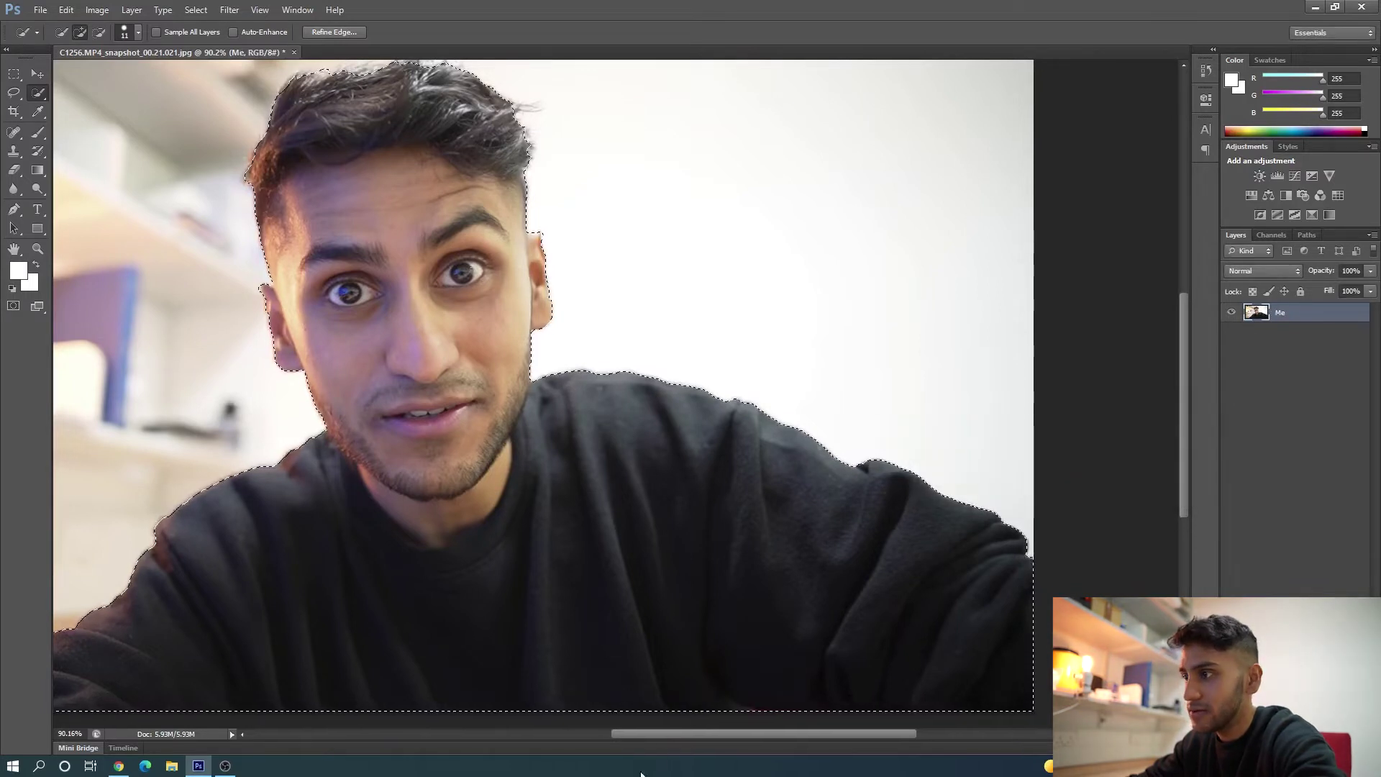
- Refine the edge of the man's selection with Radius 0.9 px, Smooth 21 and Feather 0.9 px
{"action": "left_click_drag", "start_coordinate": [663, 741], "coordinate": [634, 745]}
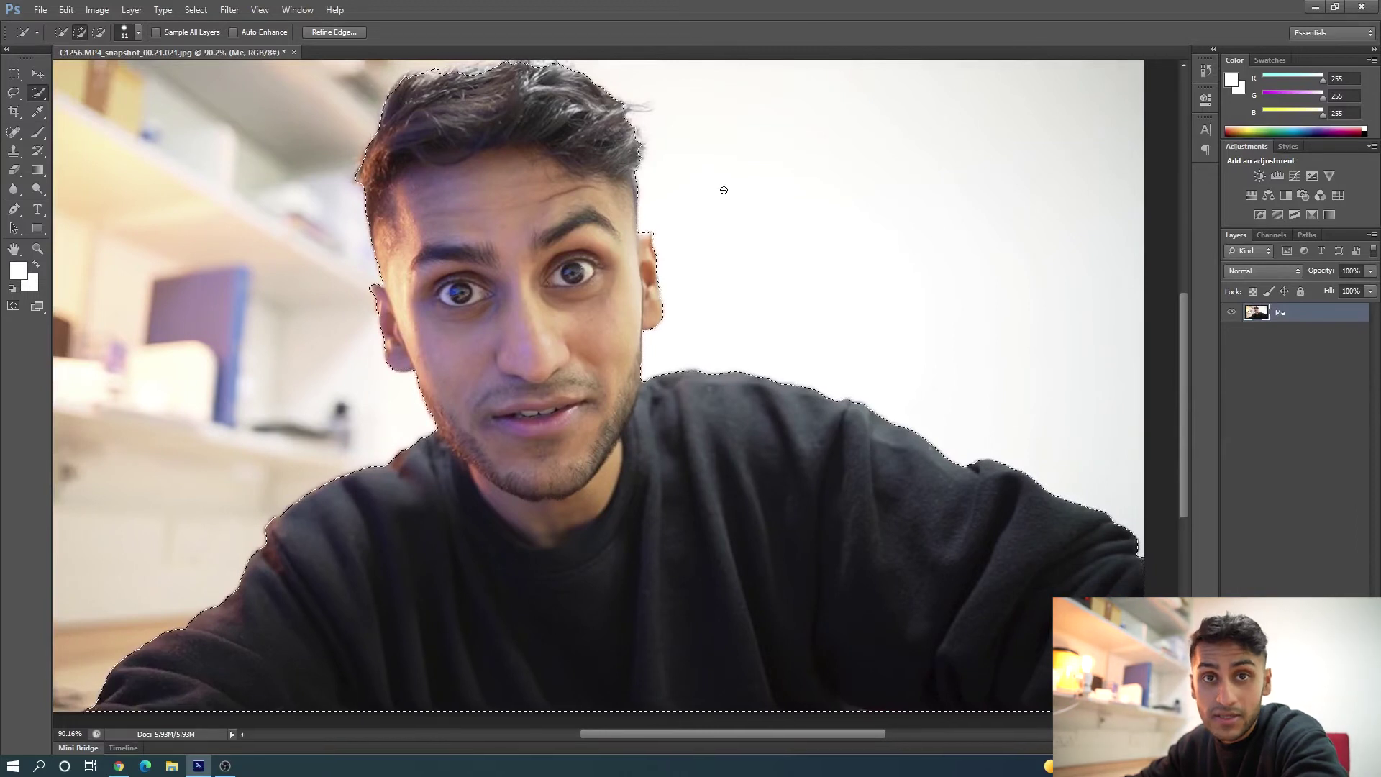
{"action": "scroll", "coordinate": [518, 205], "scroll_direction": "up", "scroll_amount": 2}
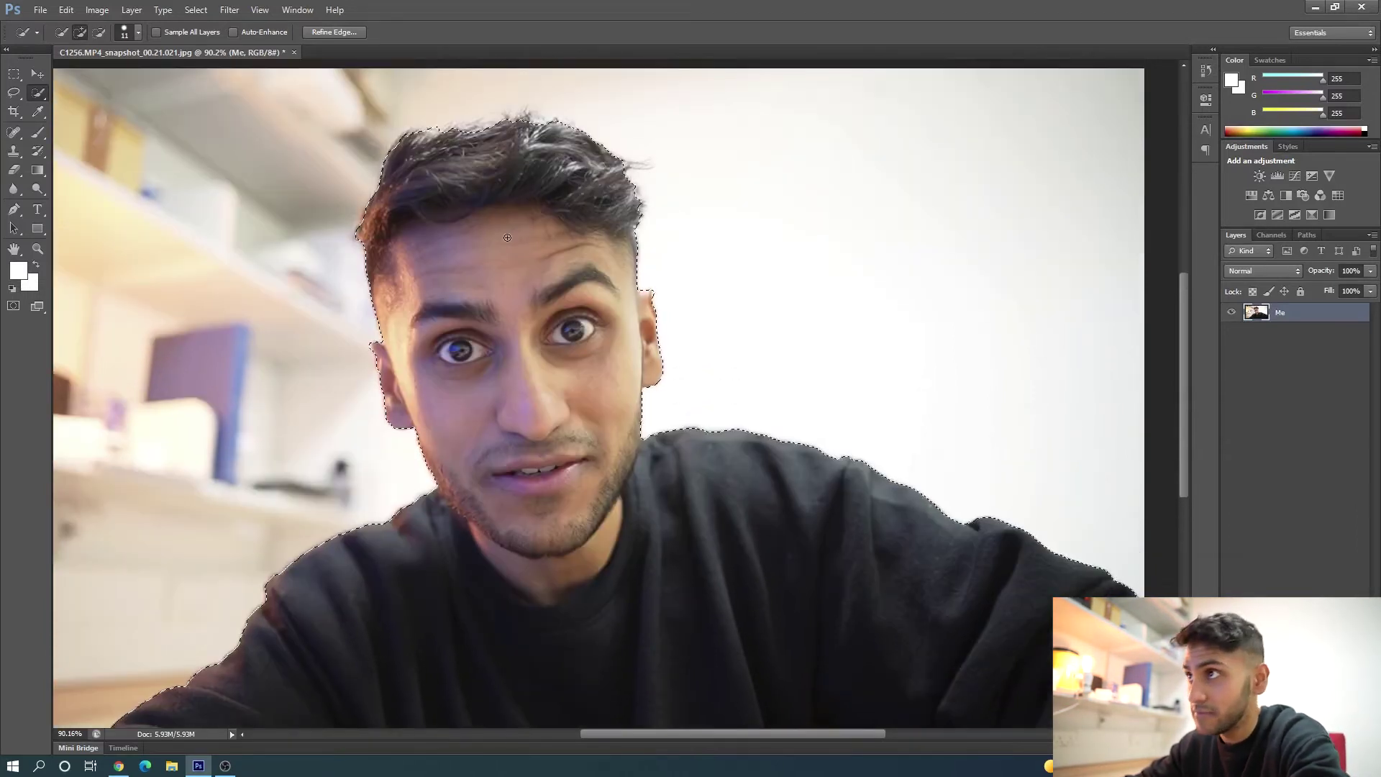
{"action": "right_click", "coordinate": [523, 246]}
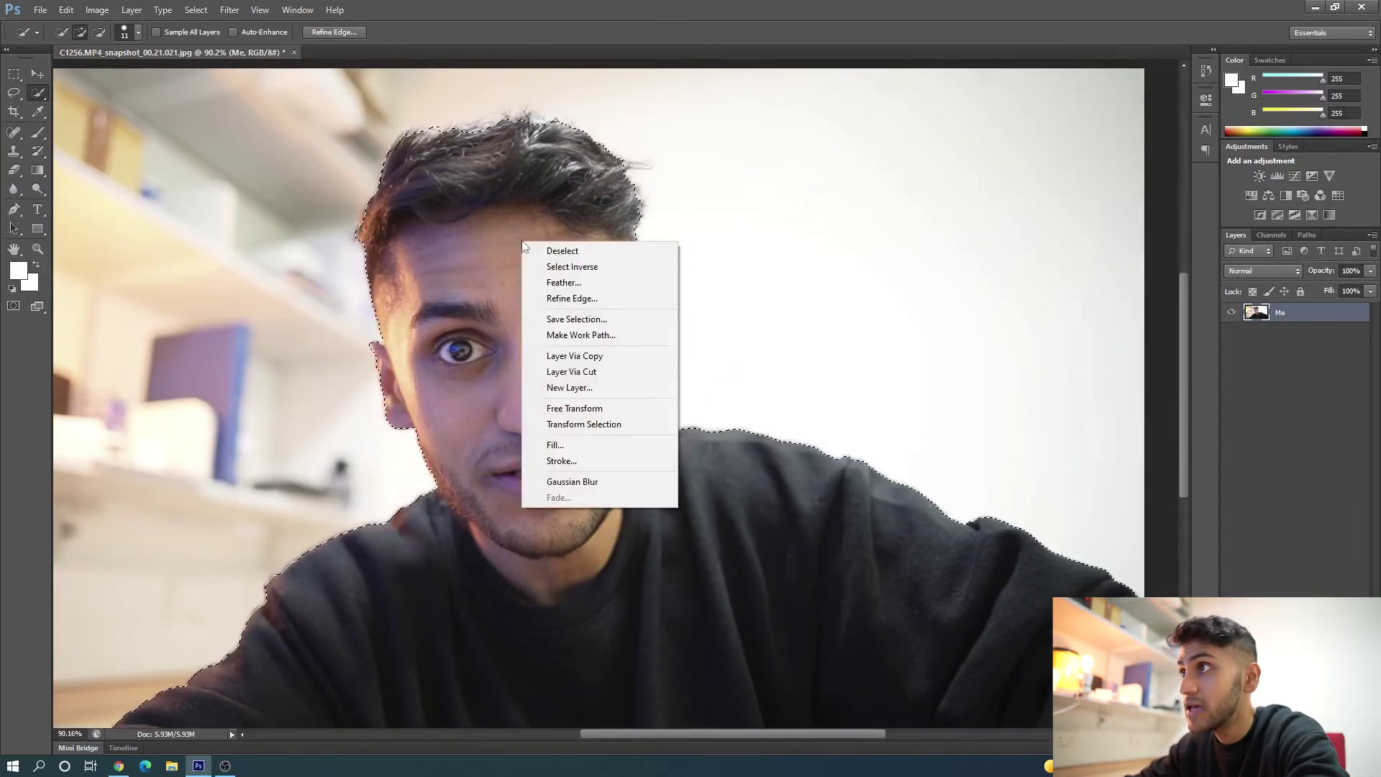
{"action": "left_click", "coordinate": [586, 300]}
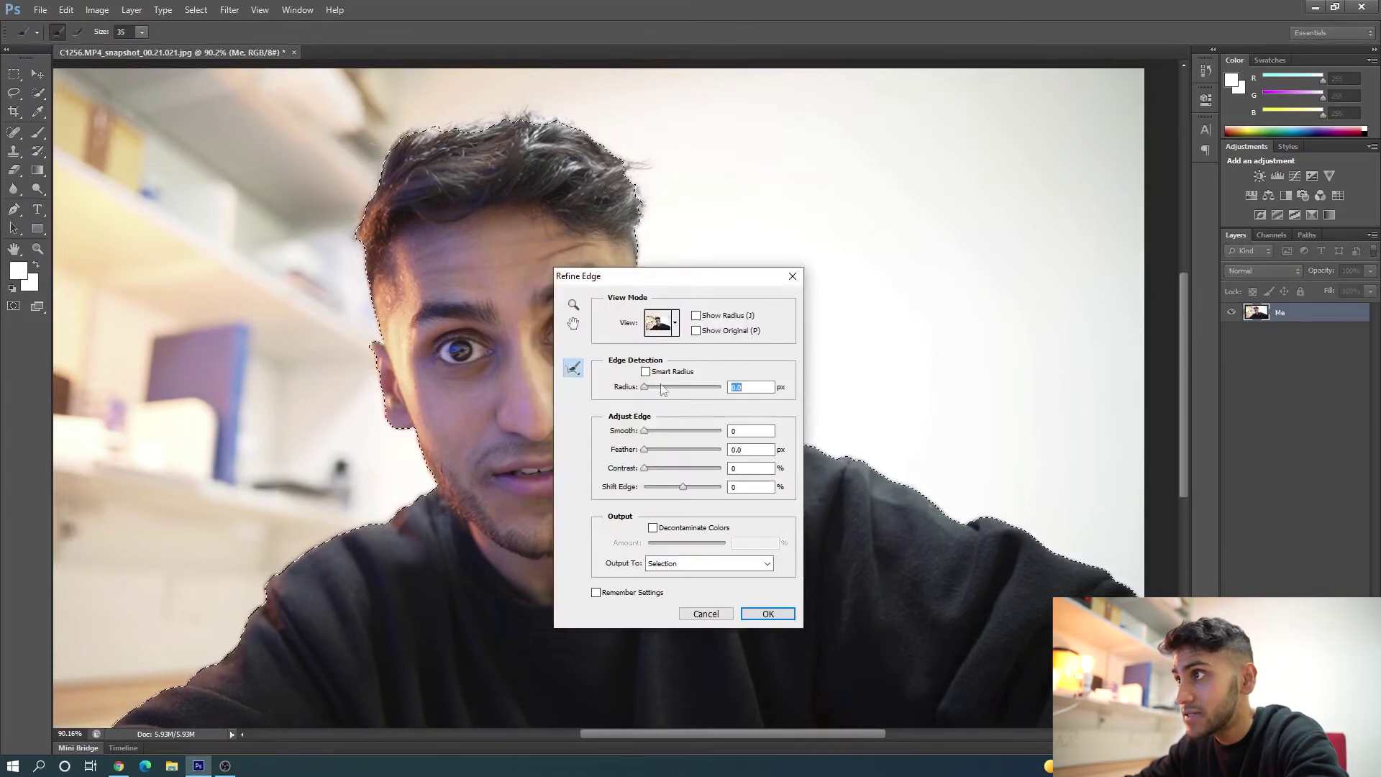
{"action": "left_click", "coordinate": [648, 432]}
{"action": "left_click_drag", "start_coordinate": [648, 433], "coordinate": [661, 433]}
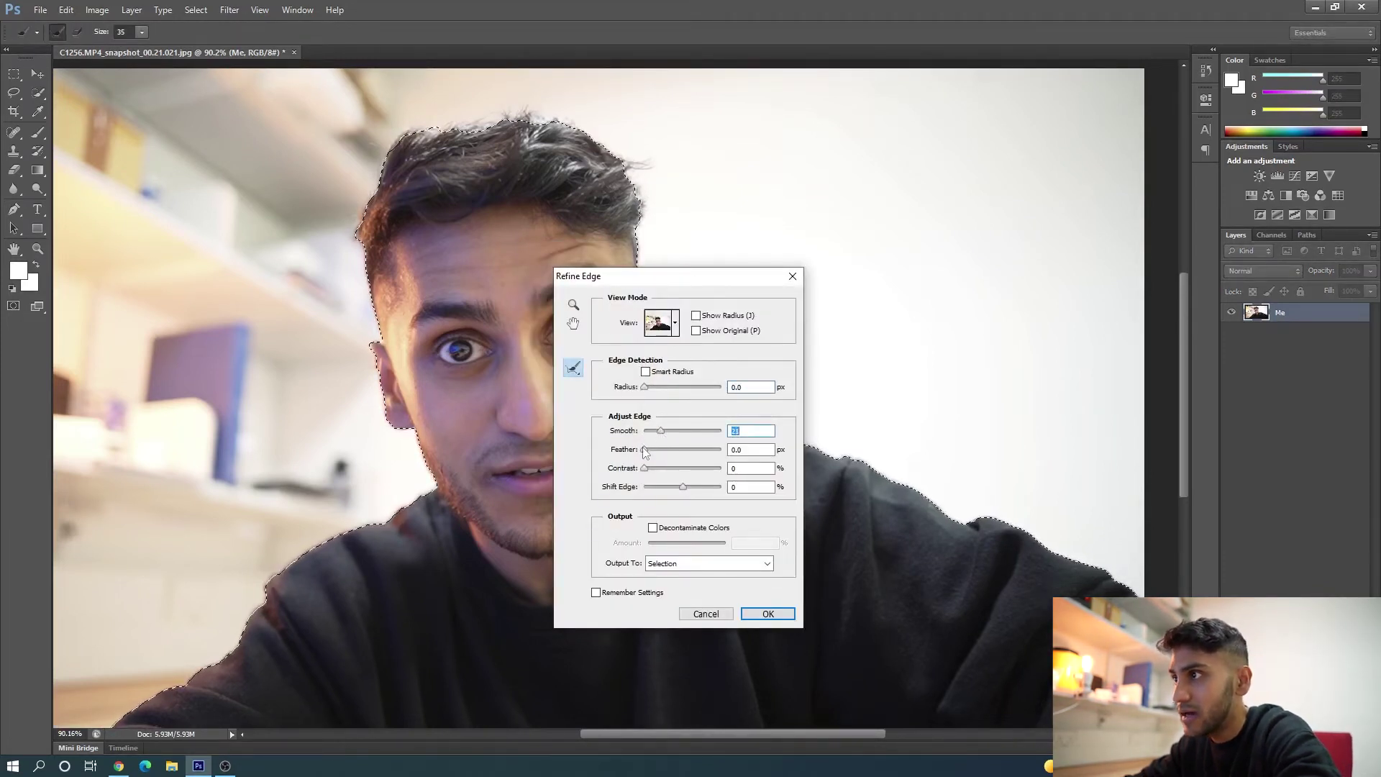
{"action": "left_click", "coordinate": [649, 391]}
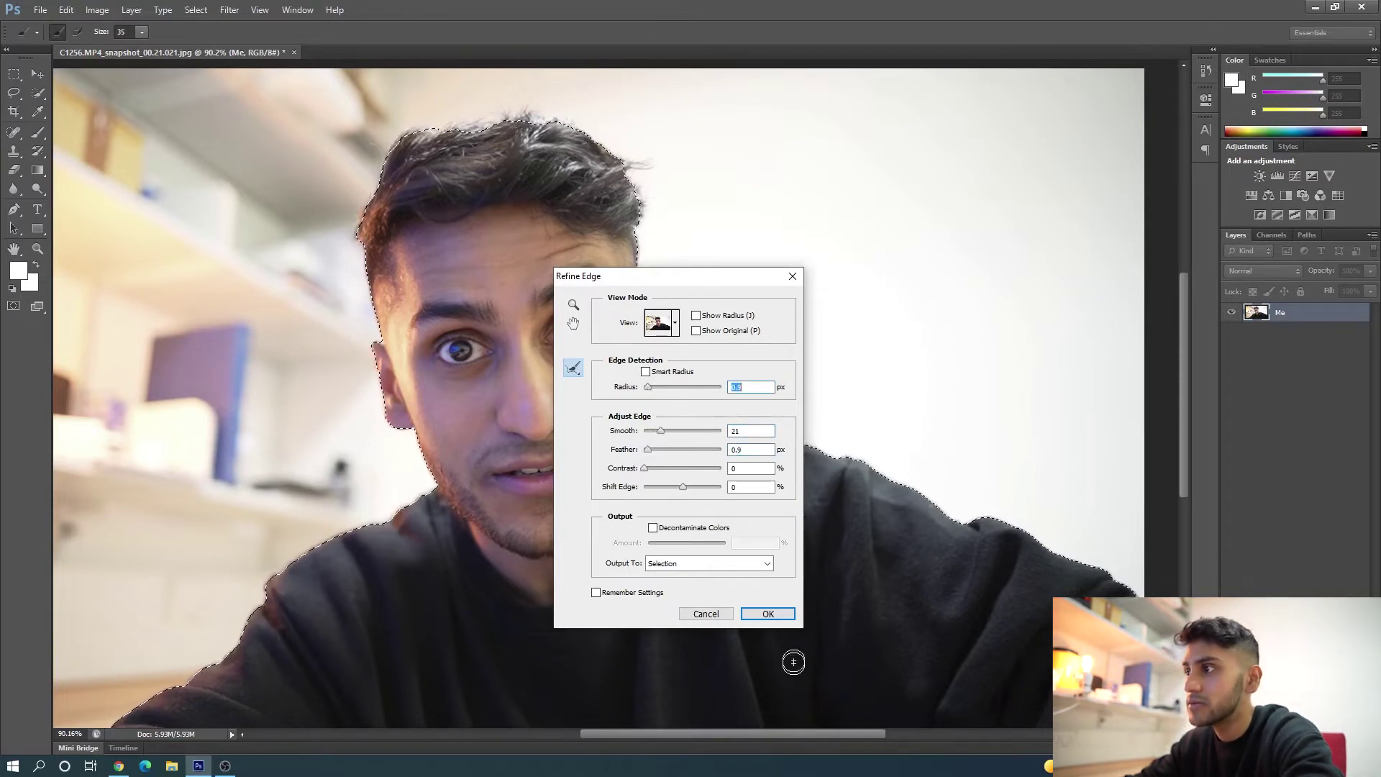
{"action": "left_click", "coordinate": [768, 613]}
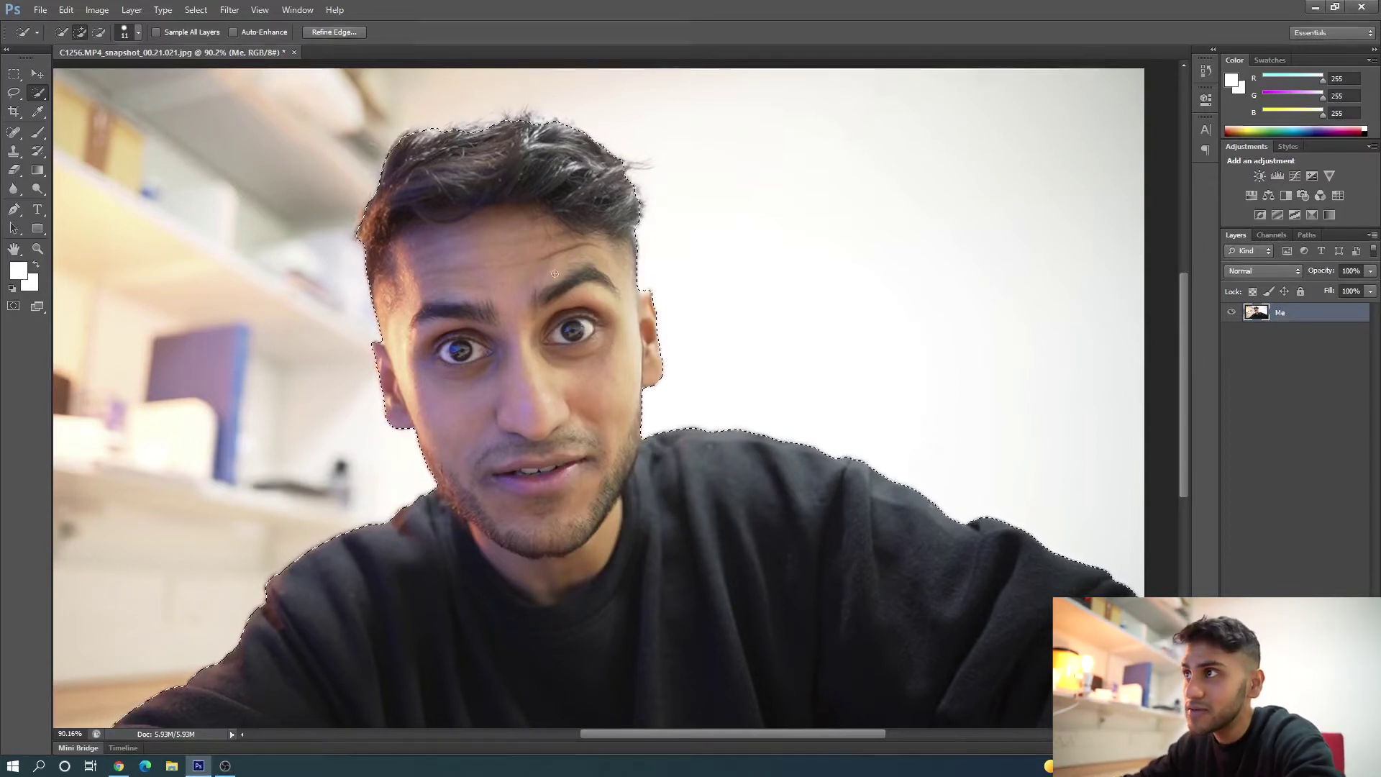
- Invert the selection and delete the background around the man
{"action": "right_click", "coordinate": [600, 251]}
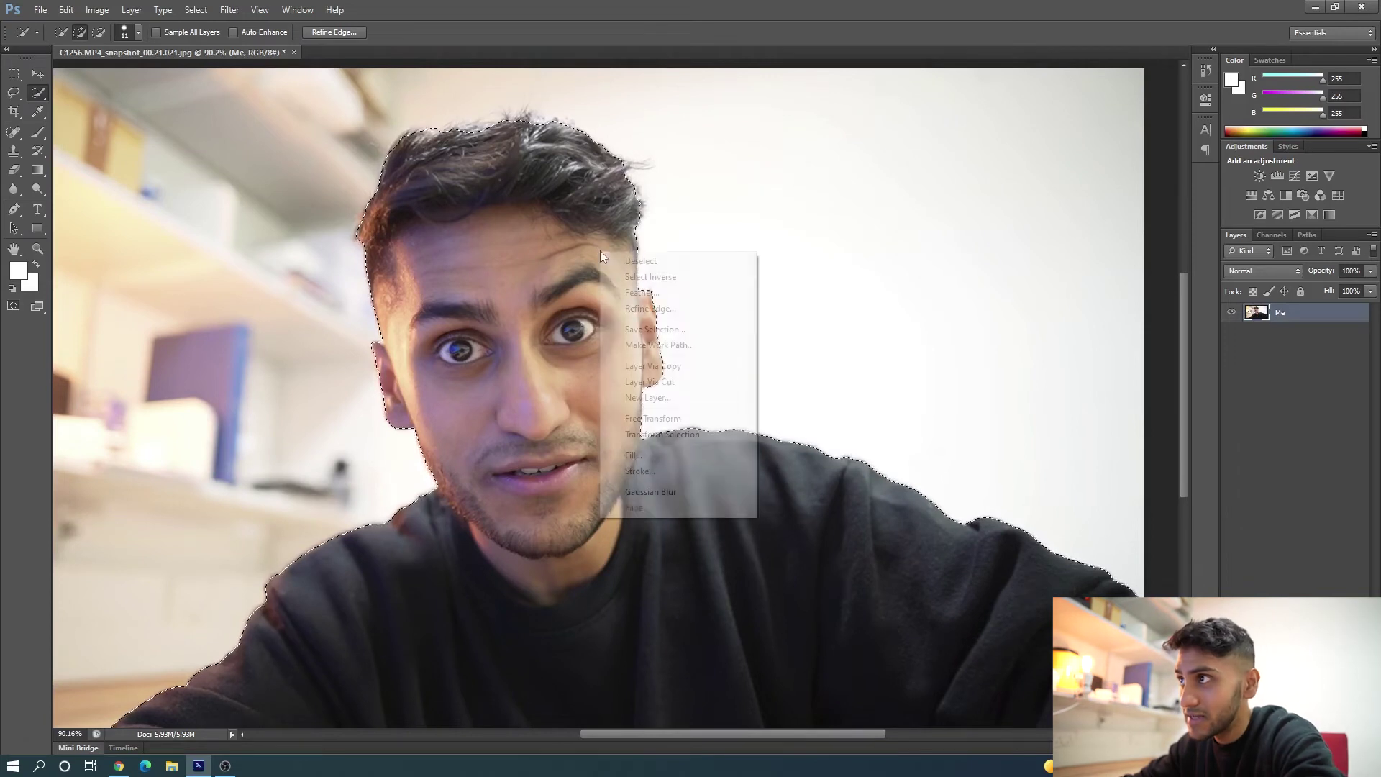
{"action": "left_click", "coordinate": [680, 276]}
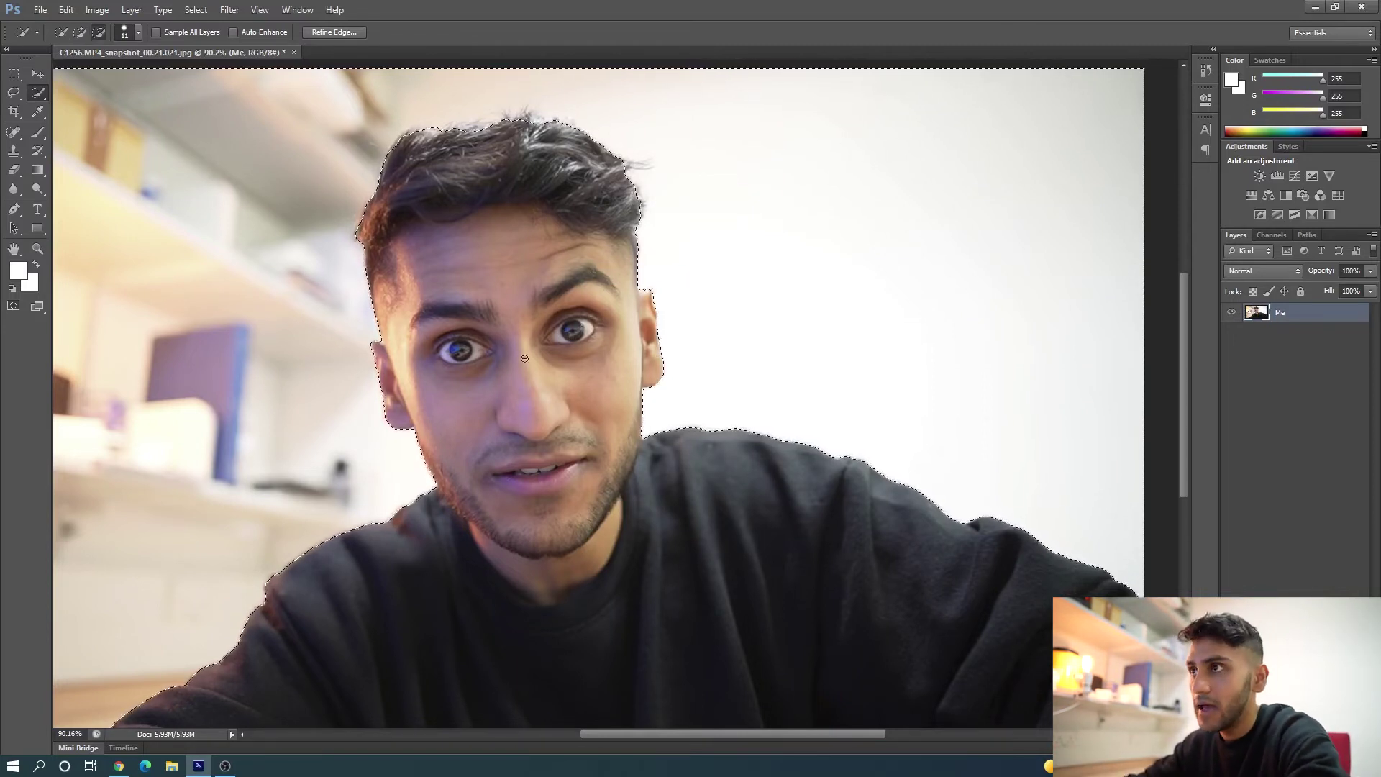
{"action": "scroll", "coordinate": [681, 276], "scroll_direction": "down", "scroll_amount": 2}
{"action": "key", "text": "Right"}
{"action": "key", "text": "Right"}
{"action": "key", "text": "Right"}
{"action": "key", "text": "Right"}
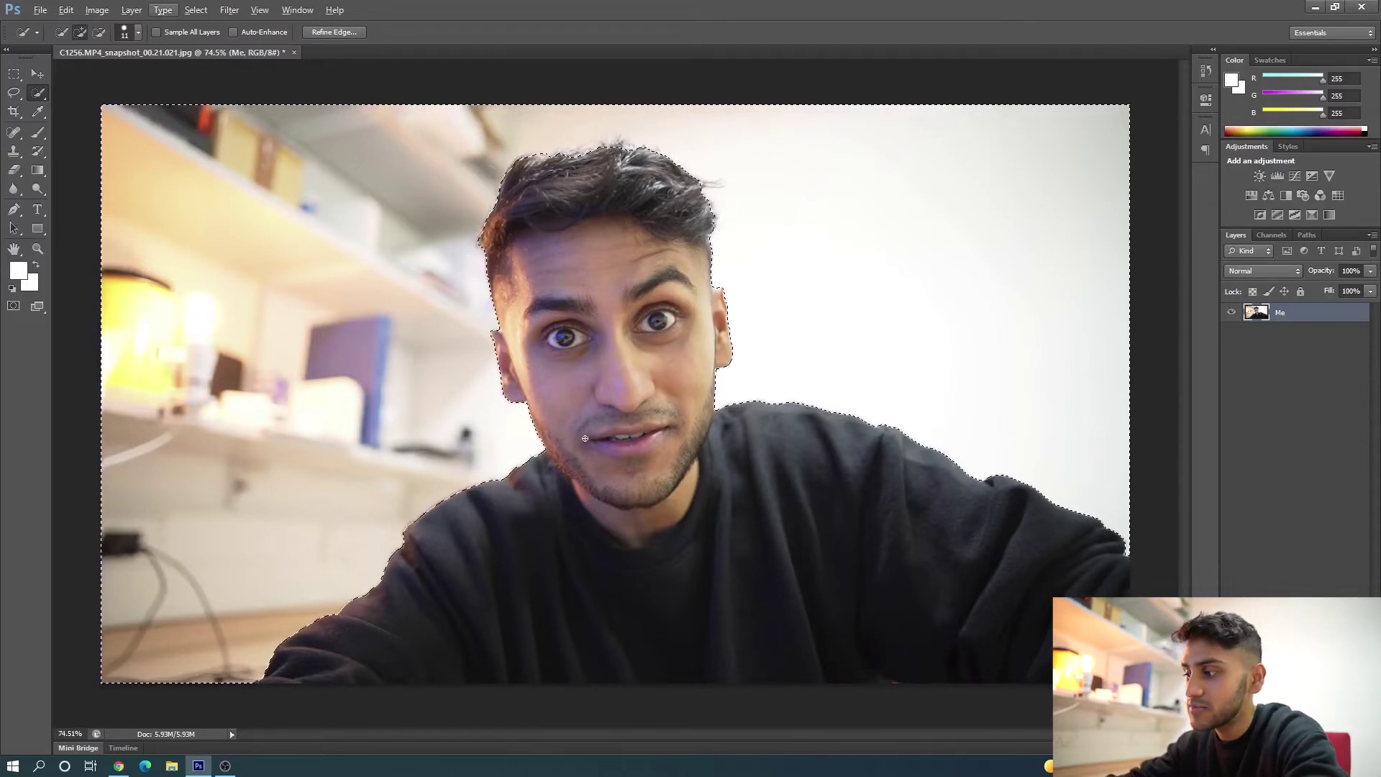
{"action": "key", "text": "Delete"}
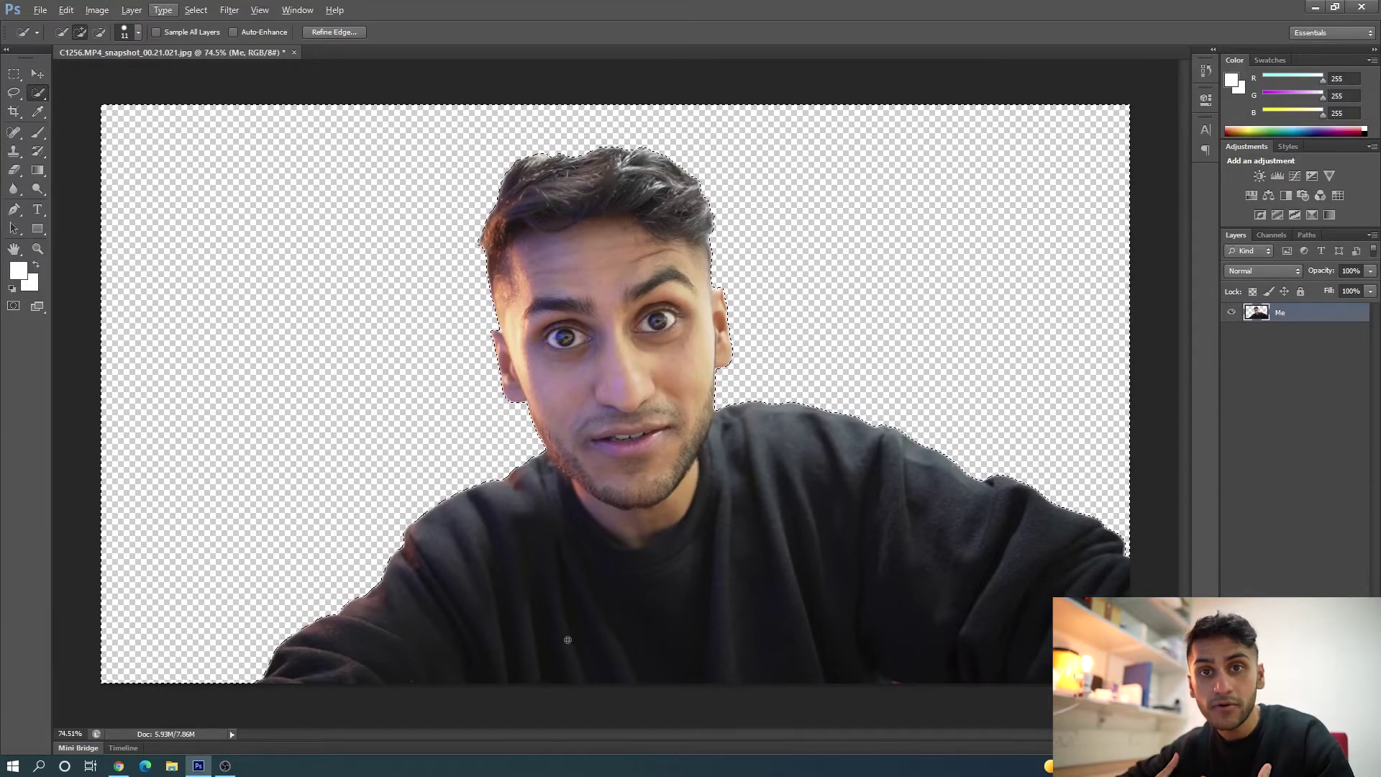
- Switch to the Pexels site in Chrome, look through its home page and open the trending Colours topic
{"action": "key", "text": "alt+Tab"}
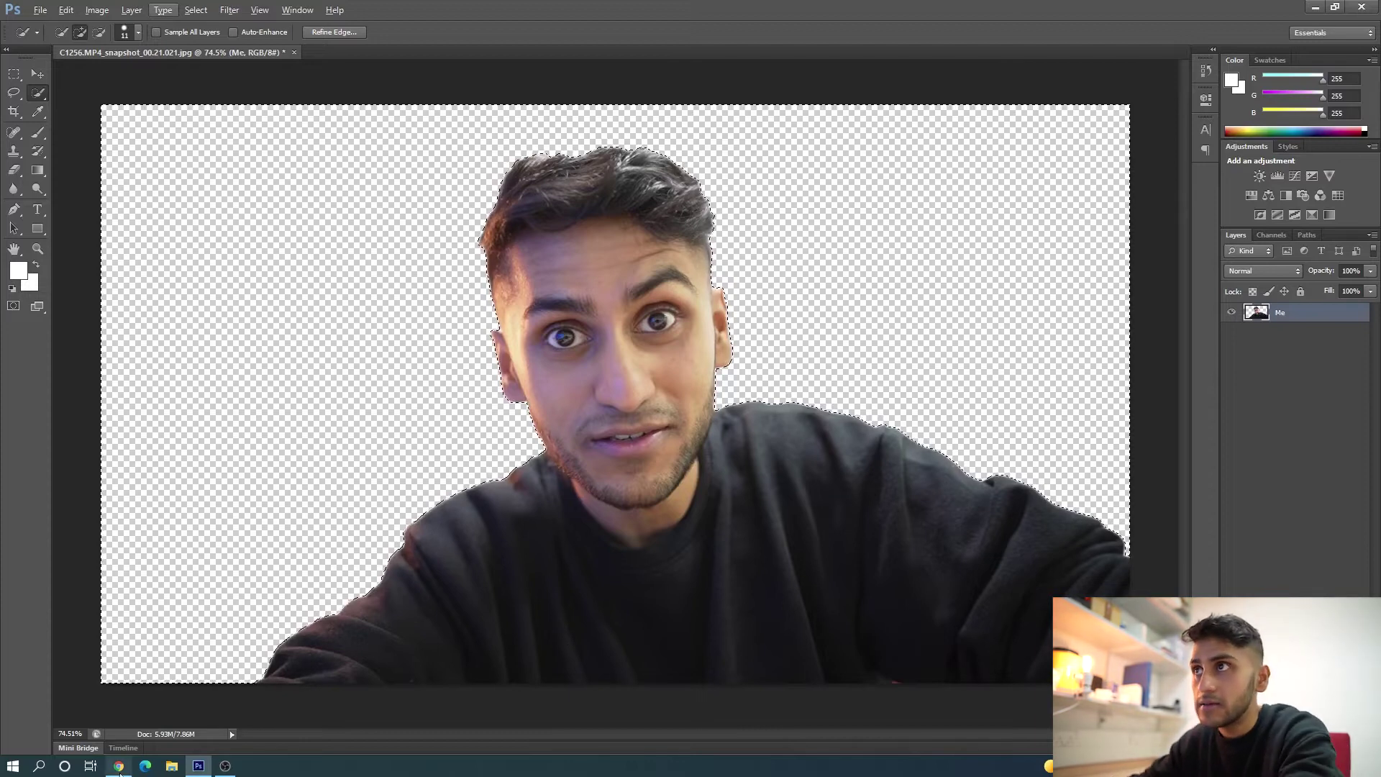
{"action": "left_click", "coordinate": [89, 19]}
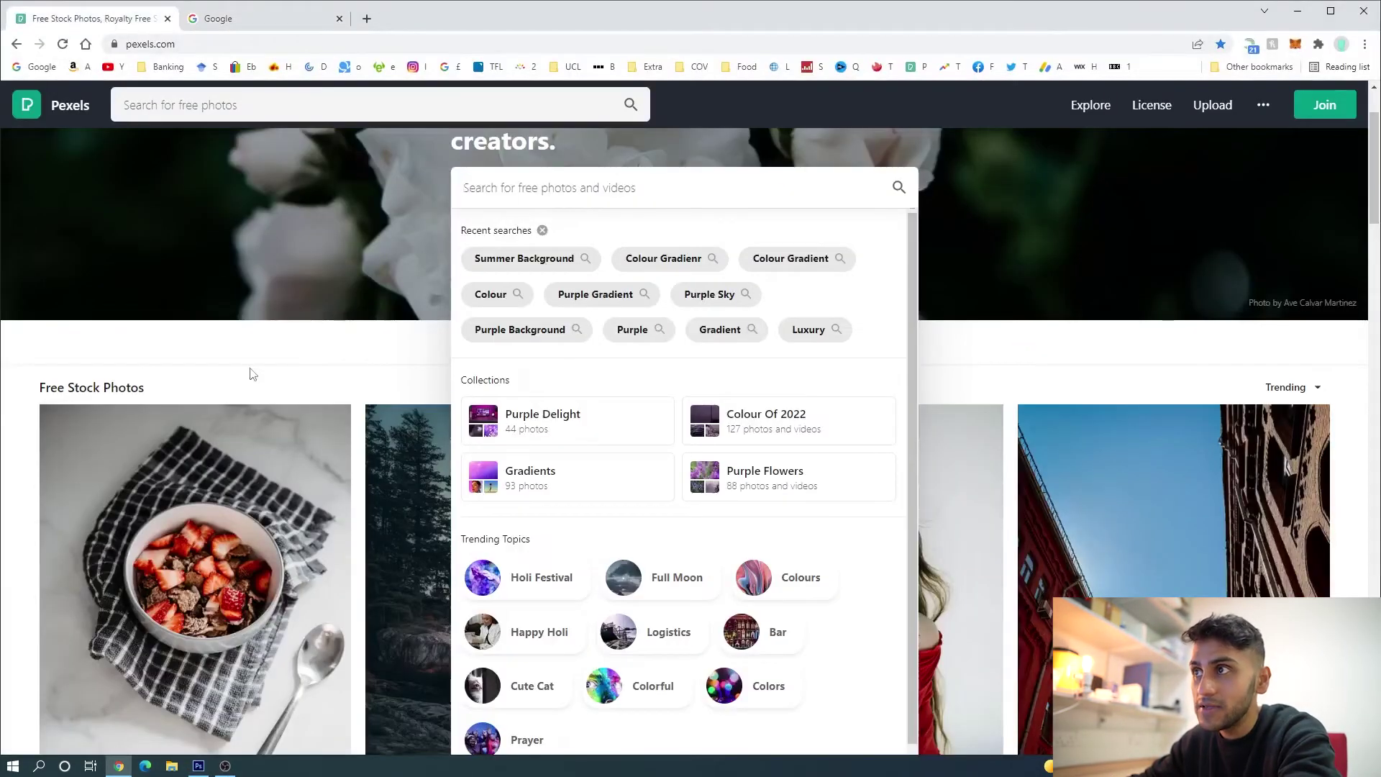
{"action": "scroll", "coordinate": [248, 373], "scroll_direction": "down", "scroll_amount": 3}
{"action": "scroll", "coordinate": [251, 375], "scroll_direction": "down", "scroll_amount": 3, "text": "ctrl"}
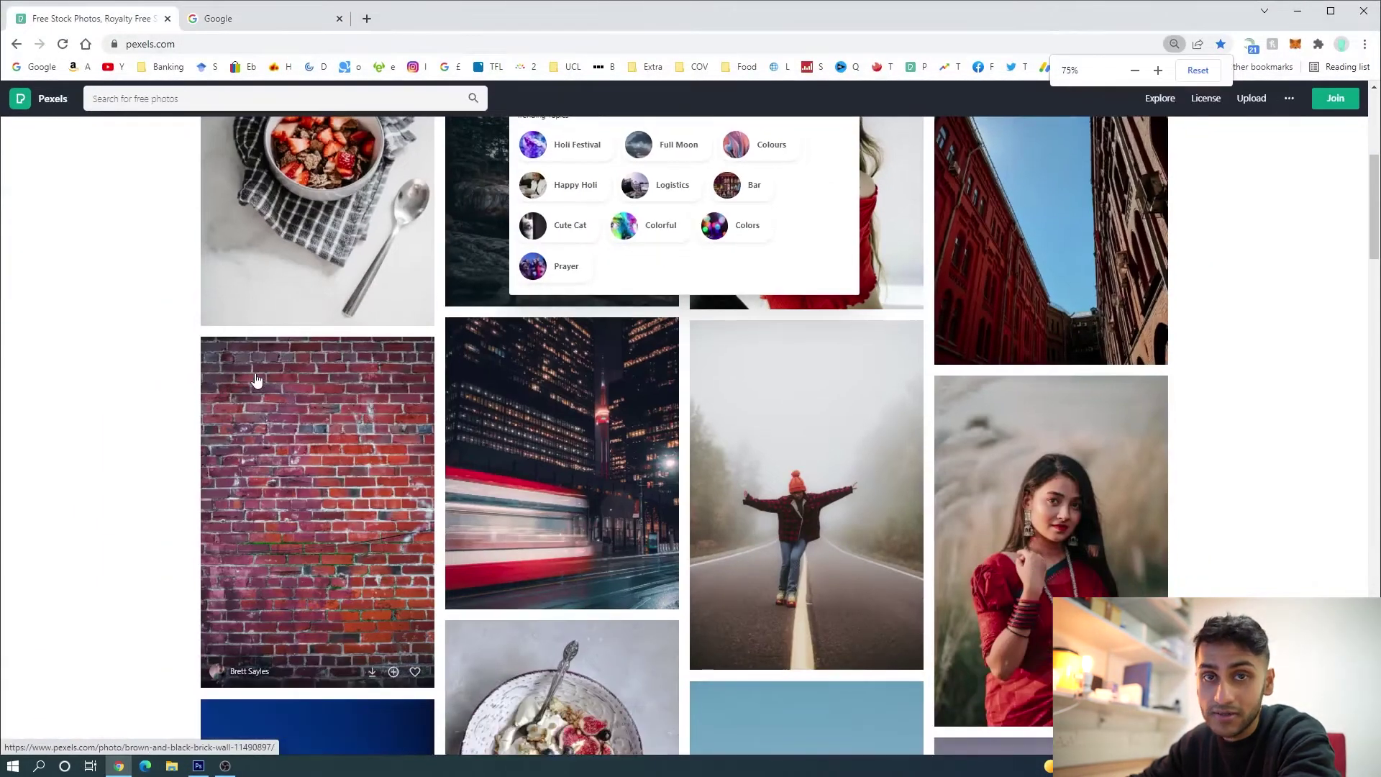
{"action": "scroll", "coordinate": [256, 380], "scroll_direction": "up", "scroll_amount": 5}
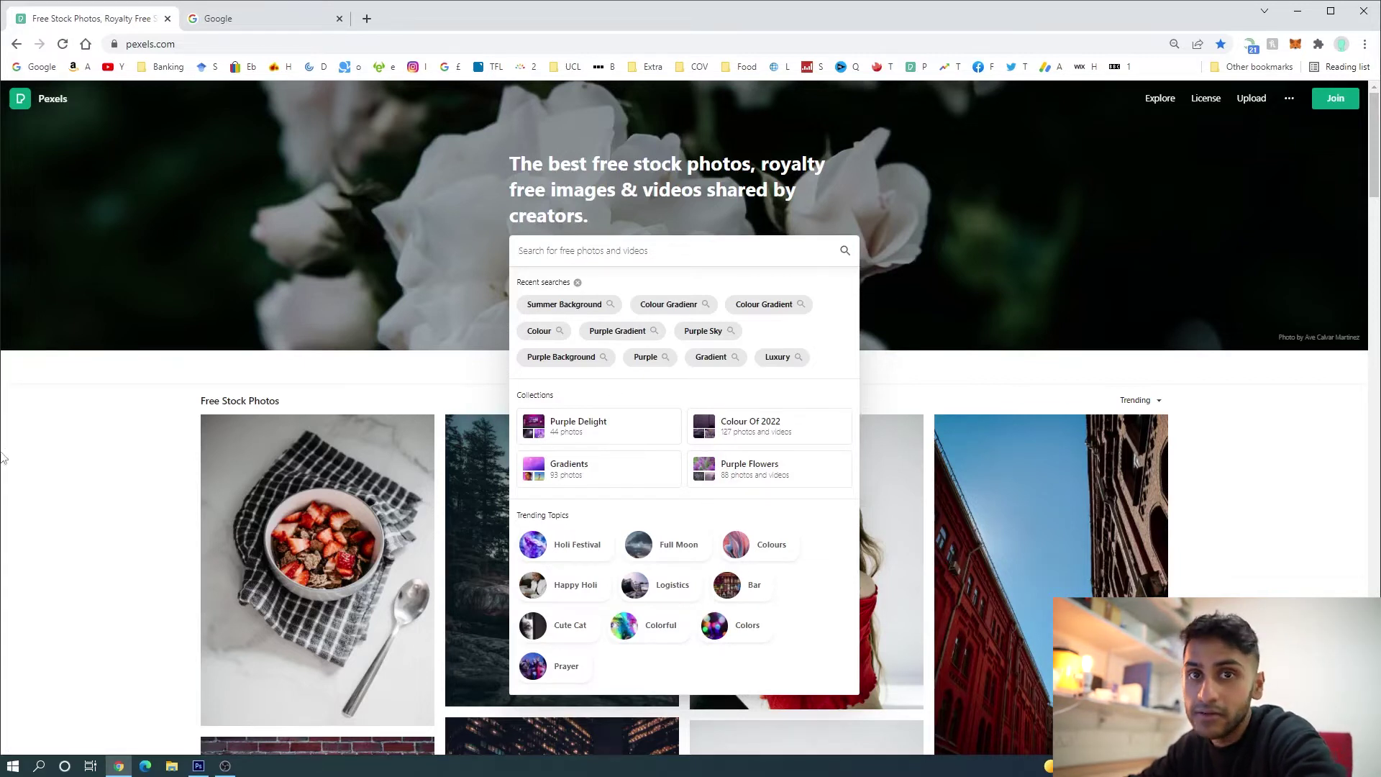
{"action": "scroll", "coordinate": [224, 436], "scroll_direction": "down", "scroll_amount": 13}
{"action": "scroll", "coordinate": [288, 395], "scroll_direction": "up", "scroll_amount": 15}
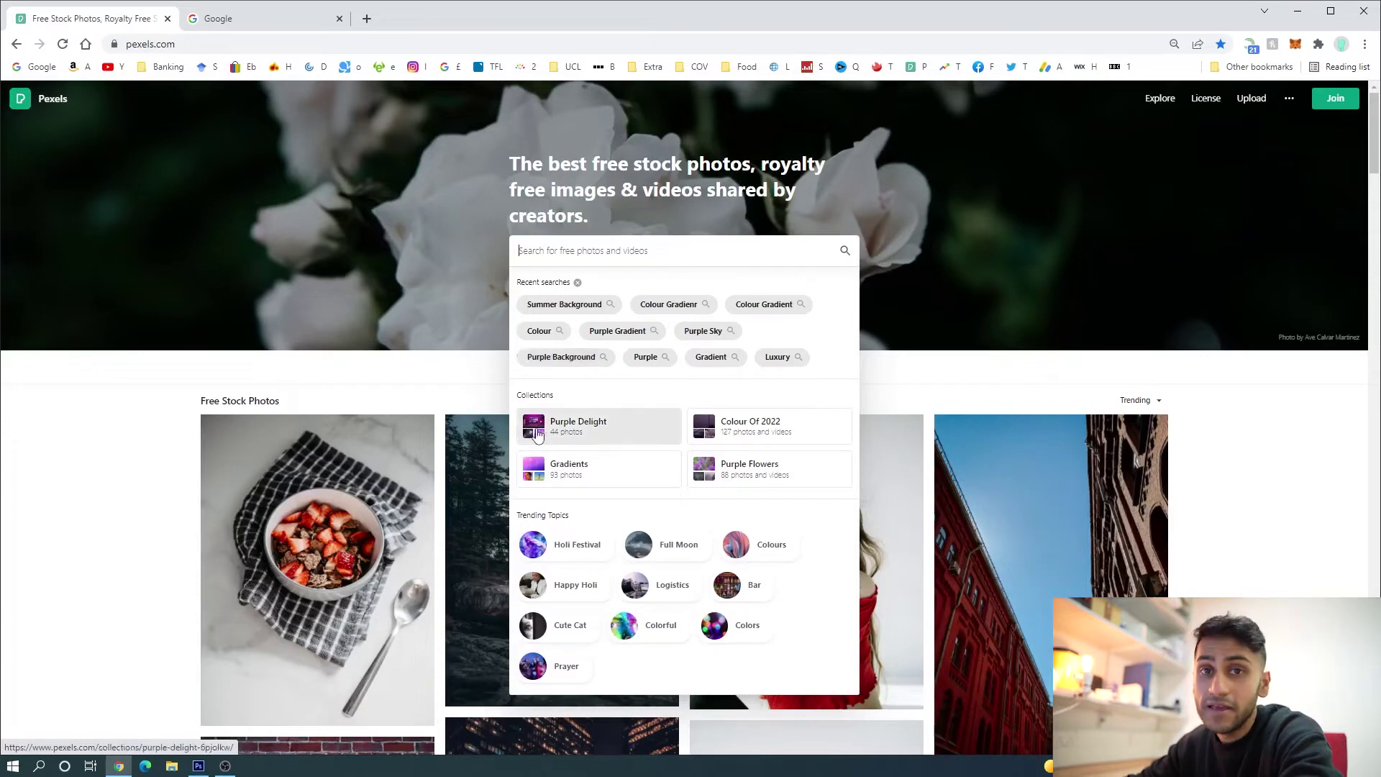
{"action": "left_click", "coordinate": [761, 546]}
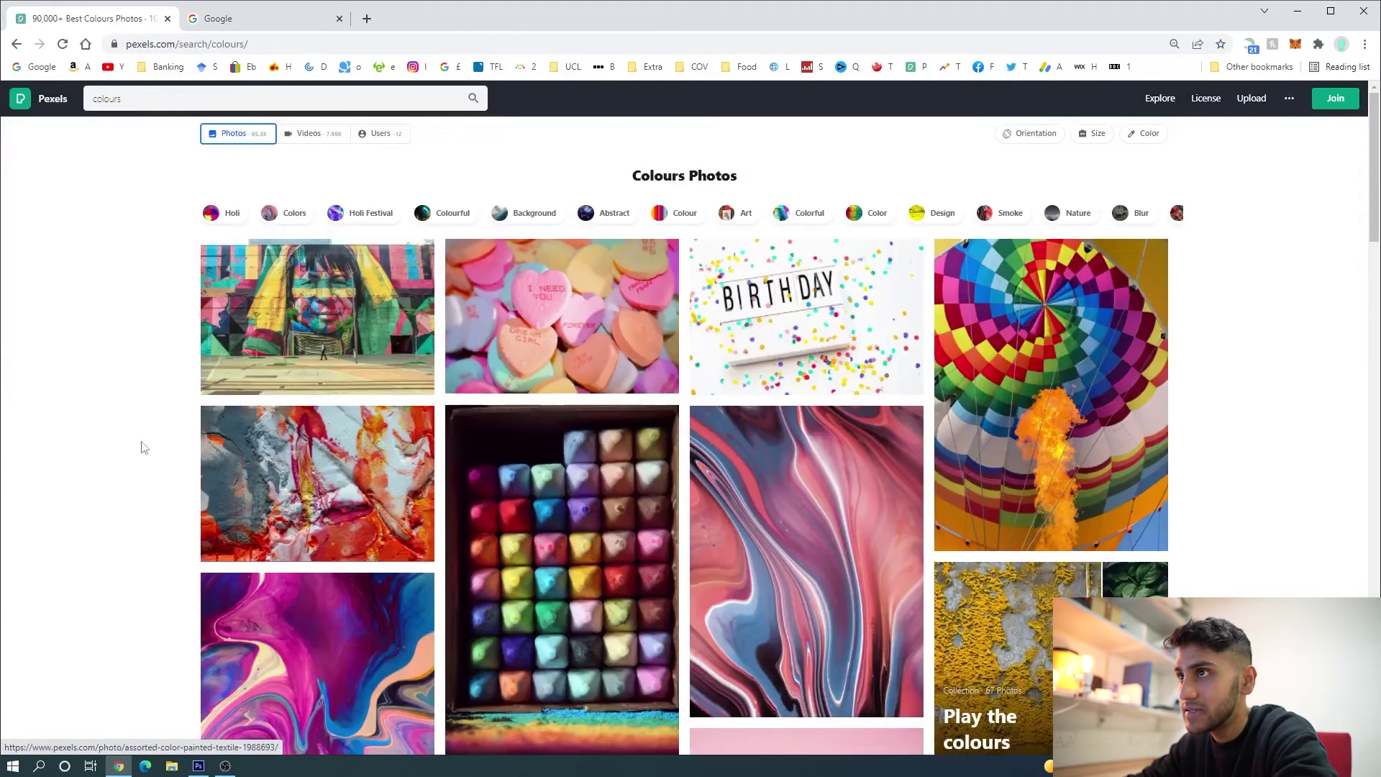
- Find the photo of the sea under a purple sunset sky among the Colours results and download it for free
{"action": "scroll", "coordinate": [115, 345], "scroll_direction": "down", "scroll_amount": 10}
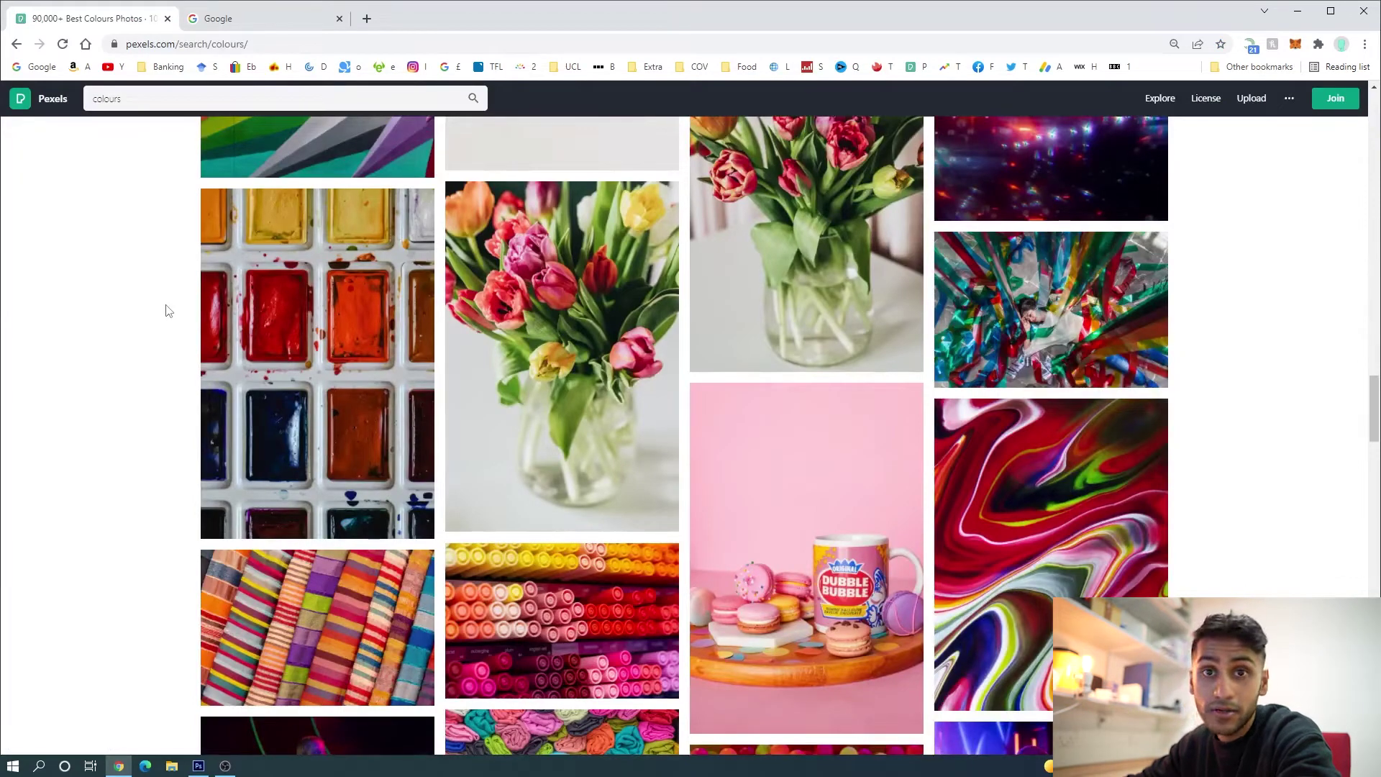
{"action": "scroll", "coordinate": [165, 310], "scroll_direction": "up", "scroll_amount": 3}
{"action": "scroll", "coordinate": [165, 311], "scroll_direction": "down", "scroll_amount": 7}
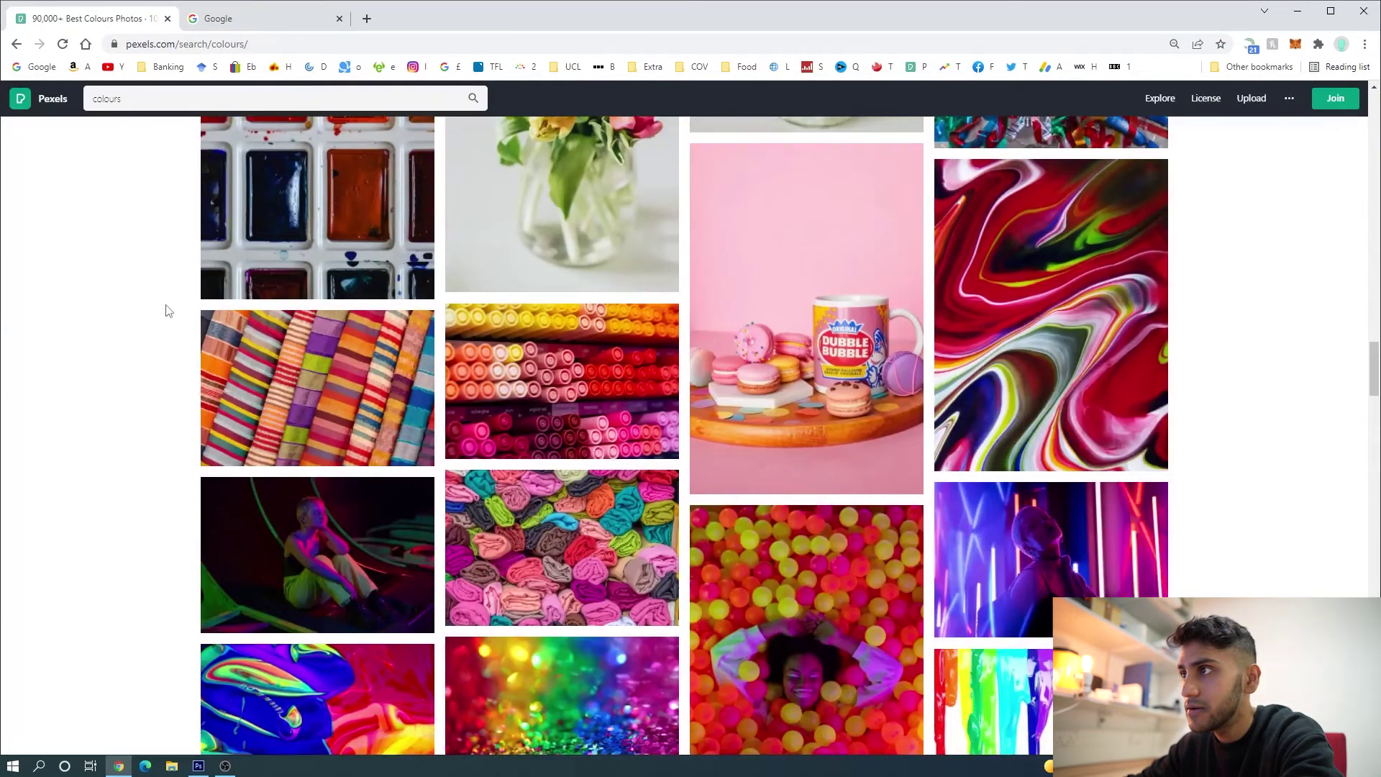
{"action": "scroll", "coordinate": [165, 311], "scroll_direction": "down", "scroll_amount": 10}
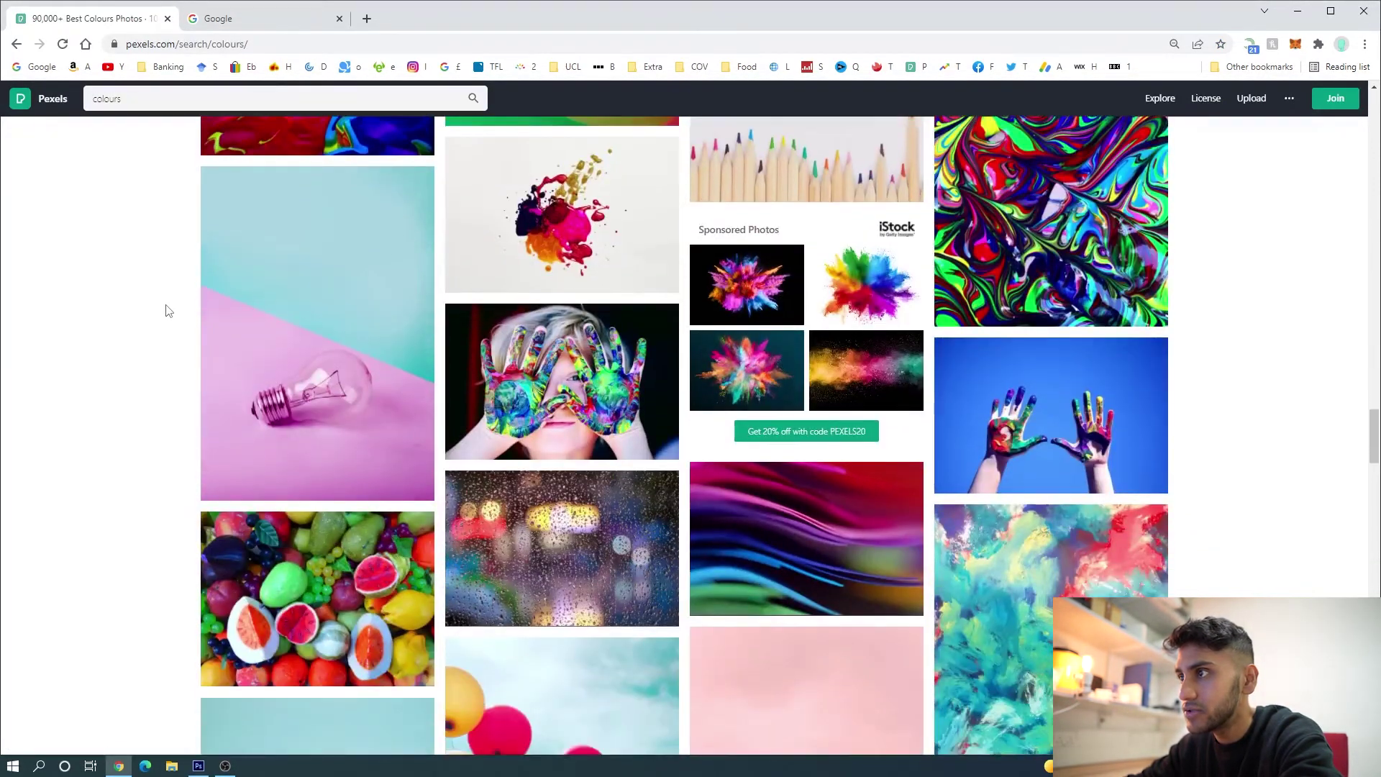
{"action": "scroll", "coordinate": [166, 310], "scroll_direction": "down", "scroll_amount": 5}
{"action": "scroll", "coordinate": [165, 310], "scroll_direction": "down", "scroll_amount": 8}
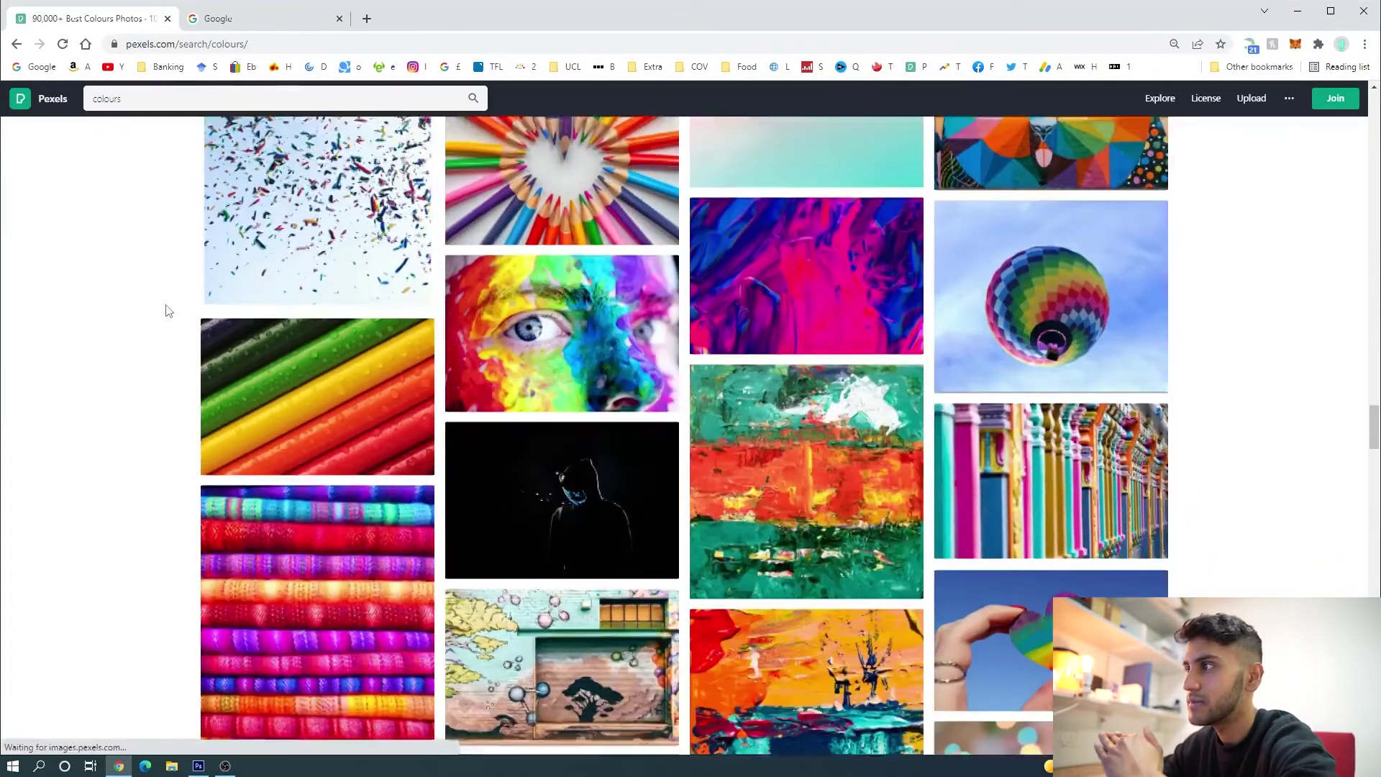
{"action": "scroll", "coordinate": [166, 310], "scroll_direction": "down", "scroll_amount": 14}
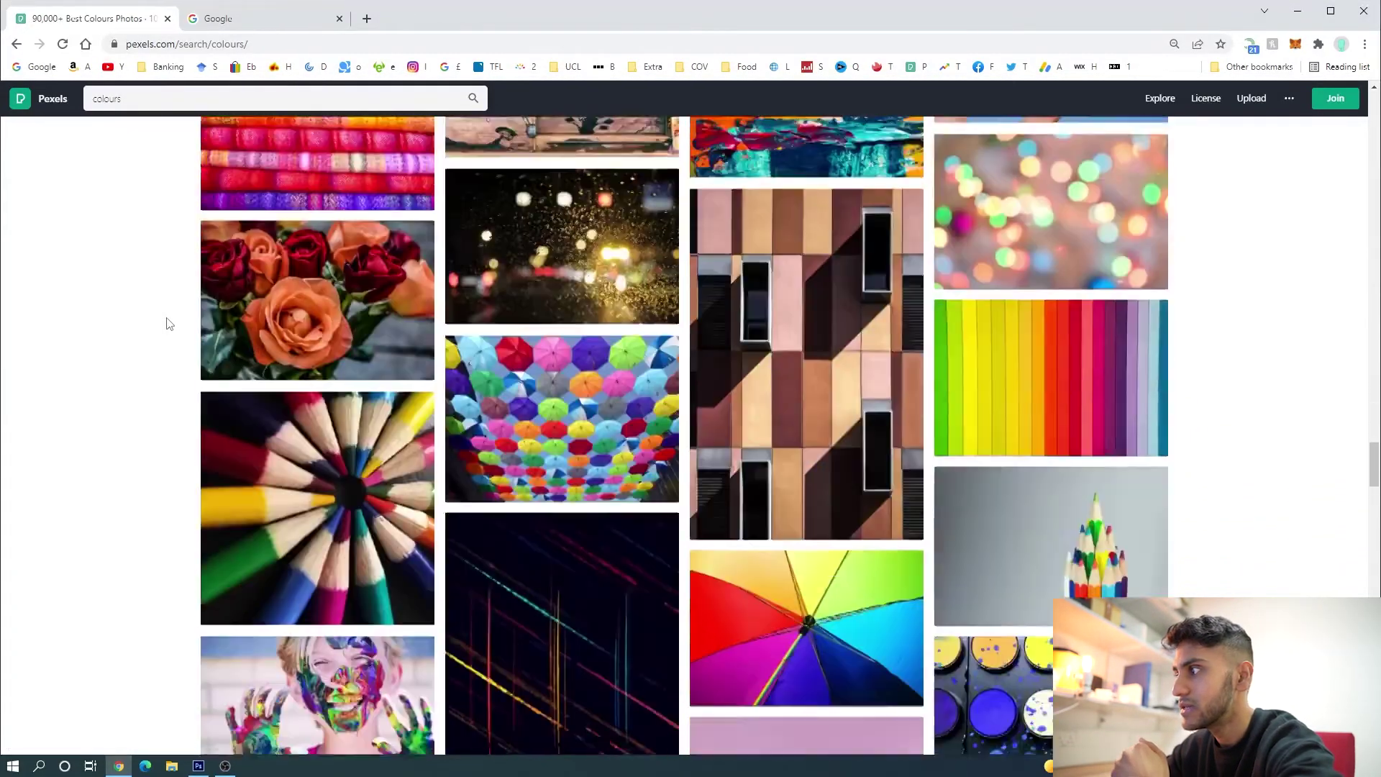
{"action": "scroll", "coordinate": [168, 323], "scroll_direction": "down", "scroll_amount": 11}
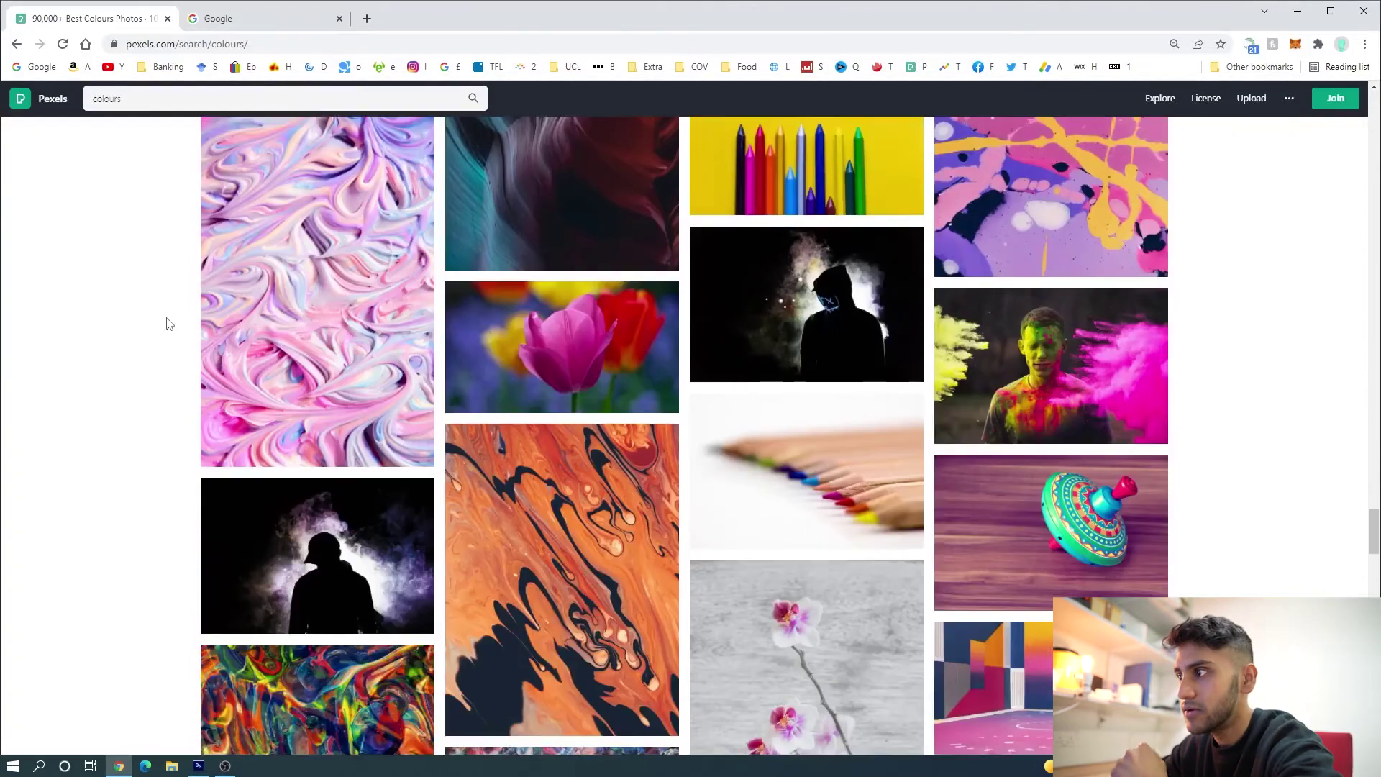
{"action": "scroll", "coordinate": [168, 323], "scroll_direction": "down", "scroll_amount": 11}
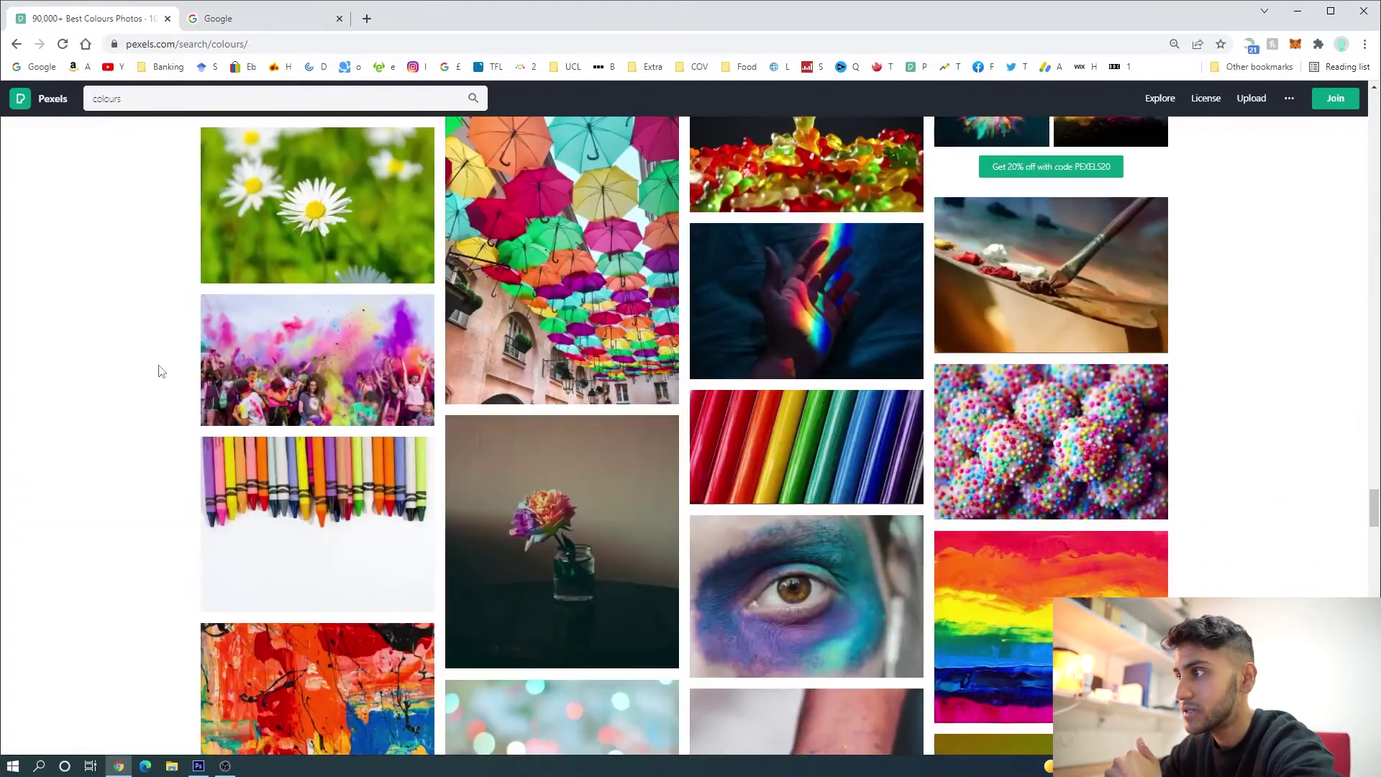
{"action": "scroll", "coordinate": [162, 372], "scroll_direction": "down", "scroll_amount": 3}
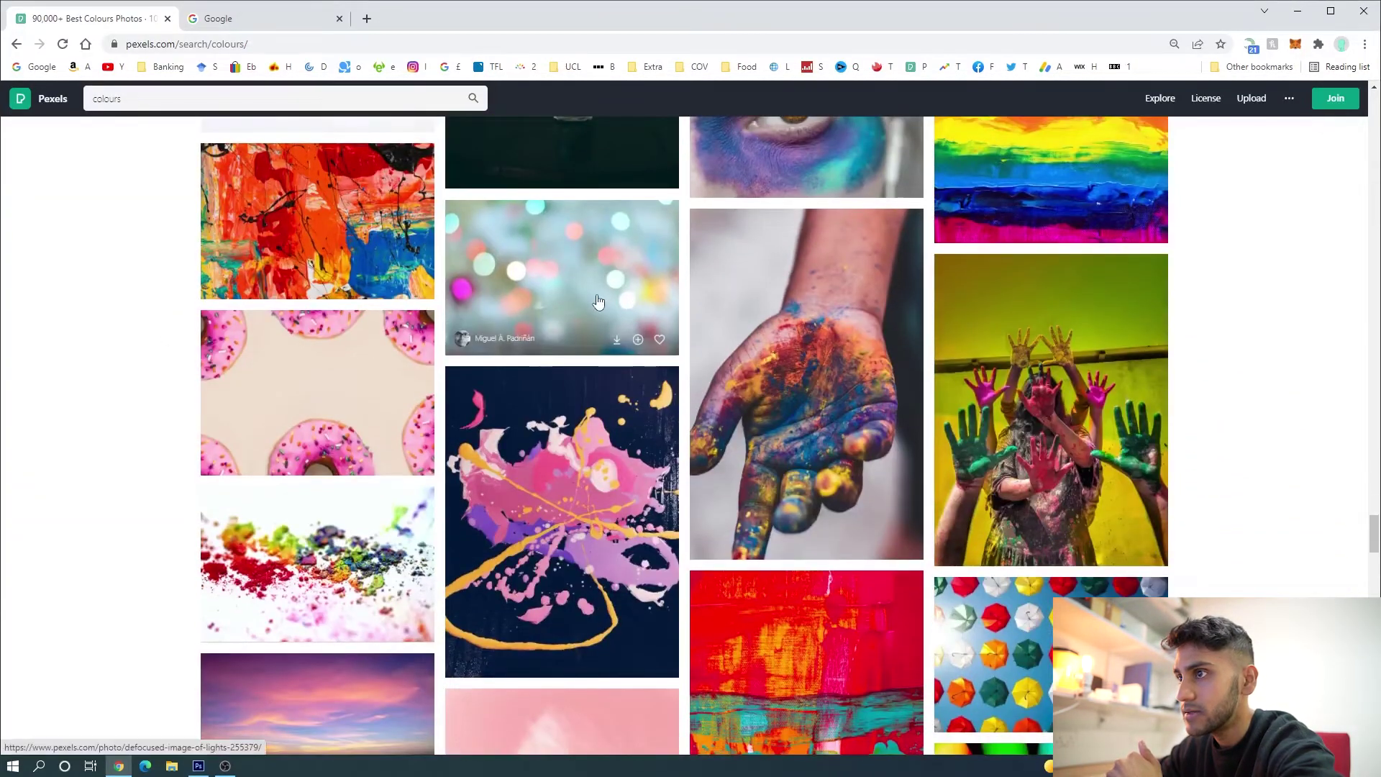
{"action": "scroll", "coordinate": [331, 482], "scroll_direction": "down", "scroll_amount": 3}
{"action": "left_click", "coordinate": [331, 482]}
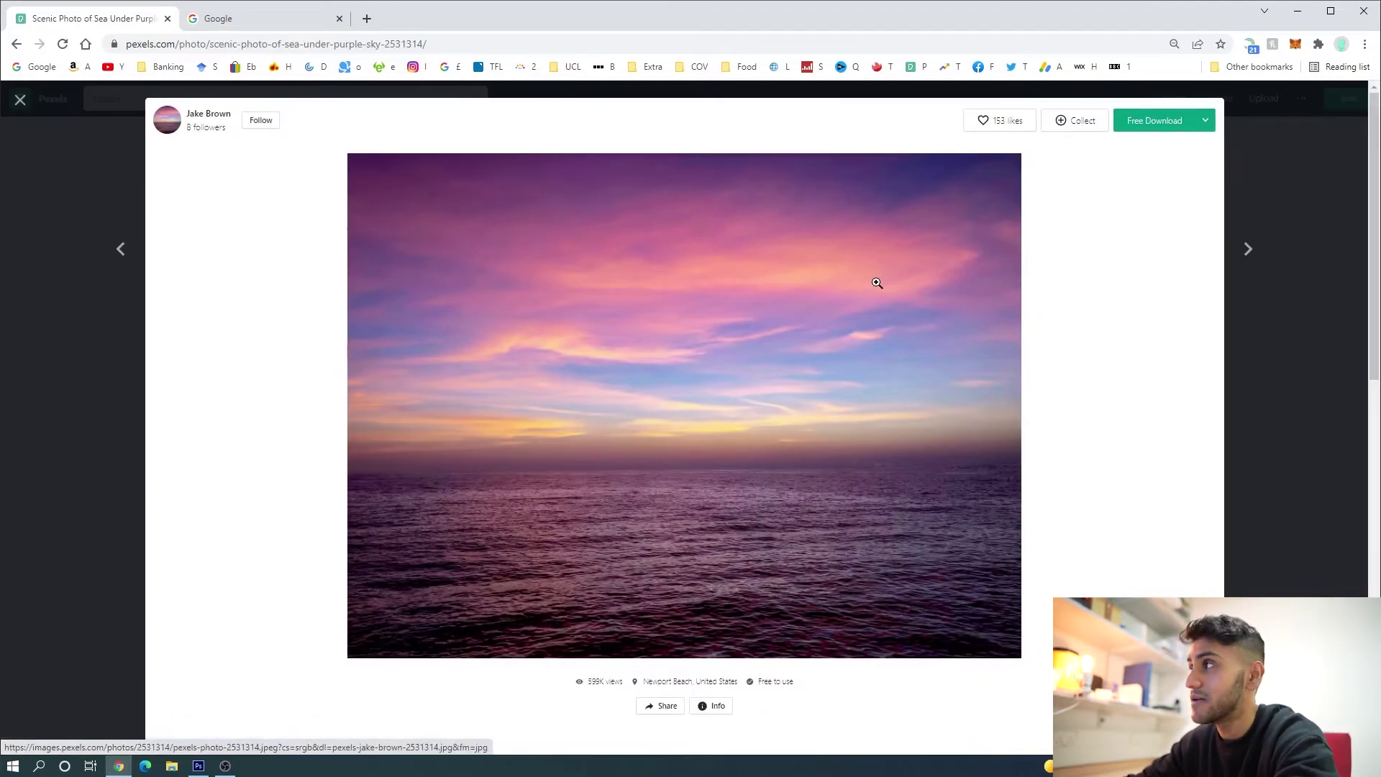
{"action": "left_click", "coordinate": [1155, 124]}
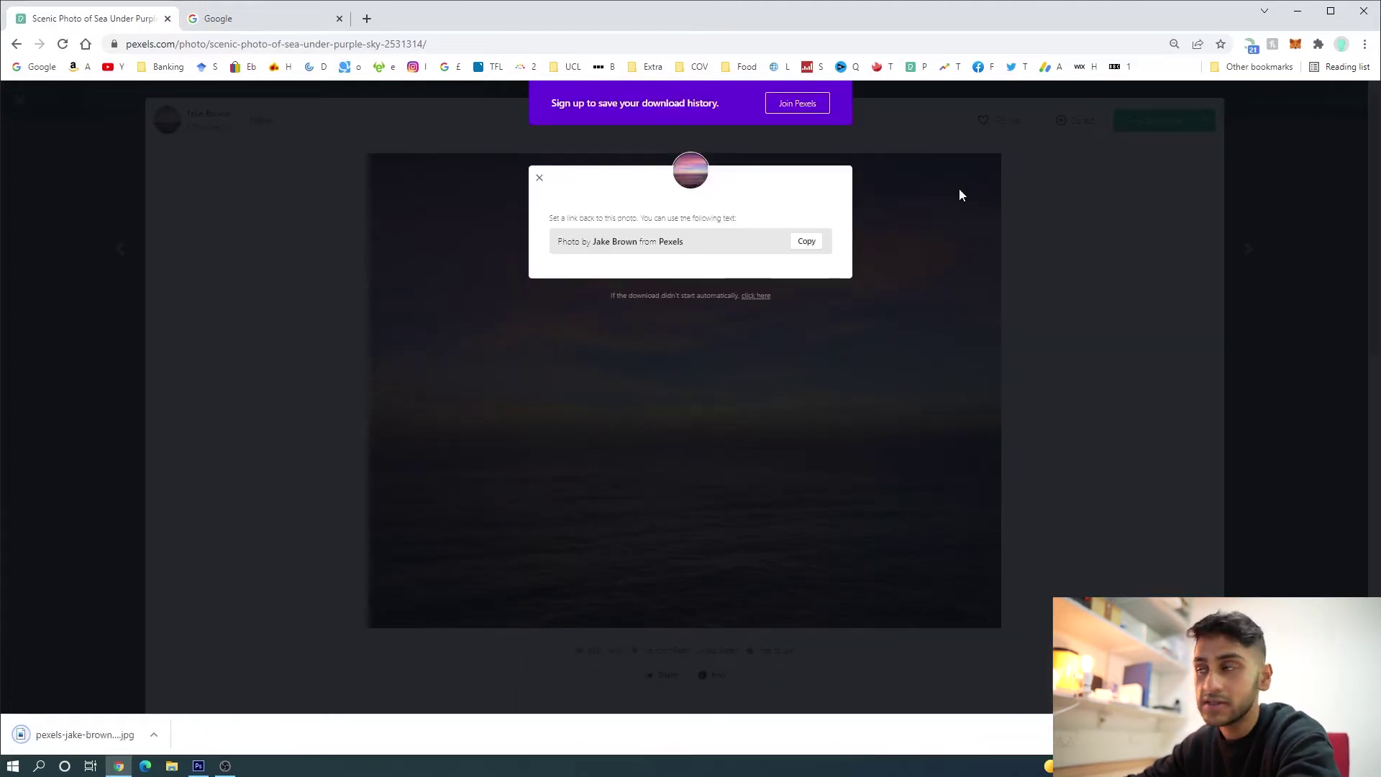
- Minimise the browser and Photoshop, and examine the downloaded sky photo's dimensions in its file properties on the desktop
{"action": "left_click", "coordinate": [1302, 7]}
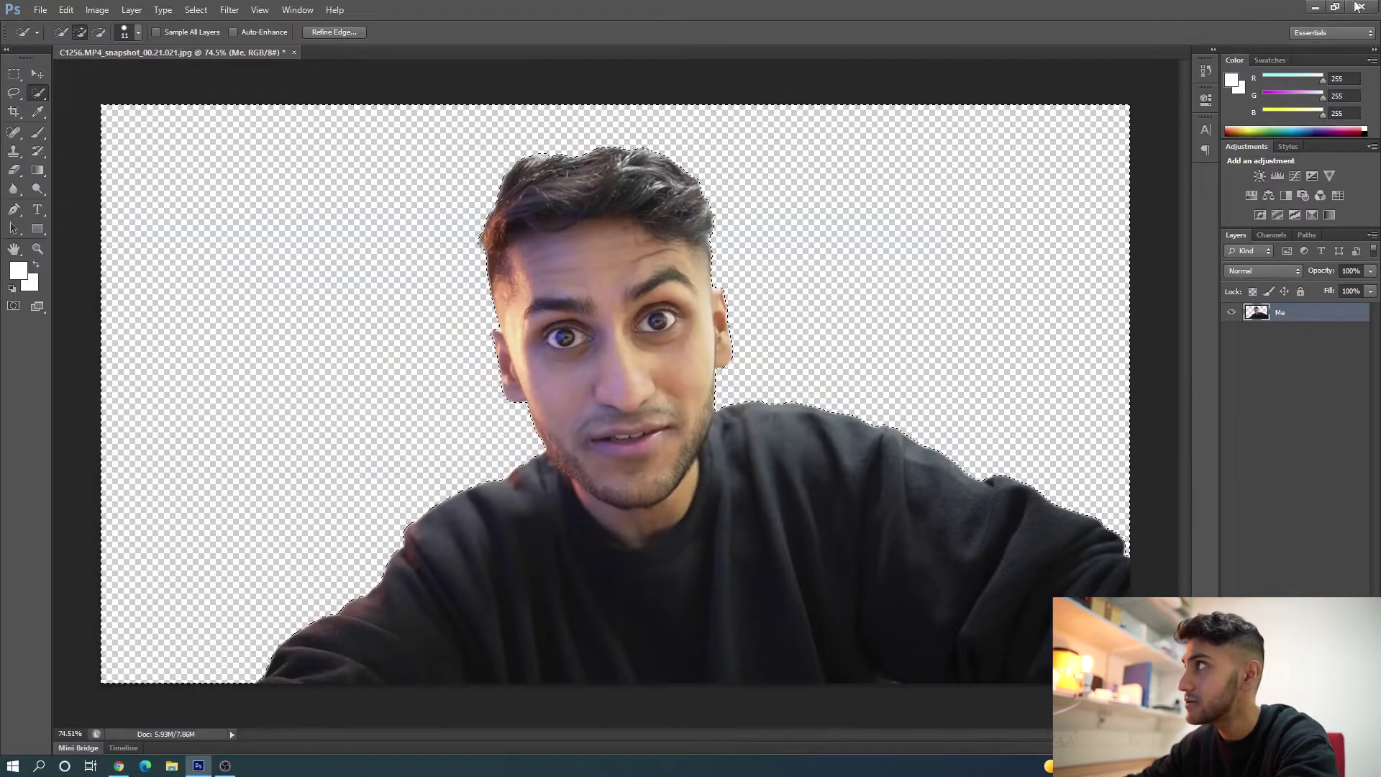
{"action": "left_click", "coordinate": [1315, 8]}
{"action": "right_click", "coordinate": [21, 305]}
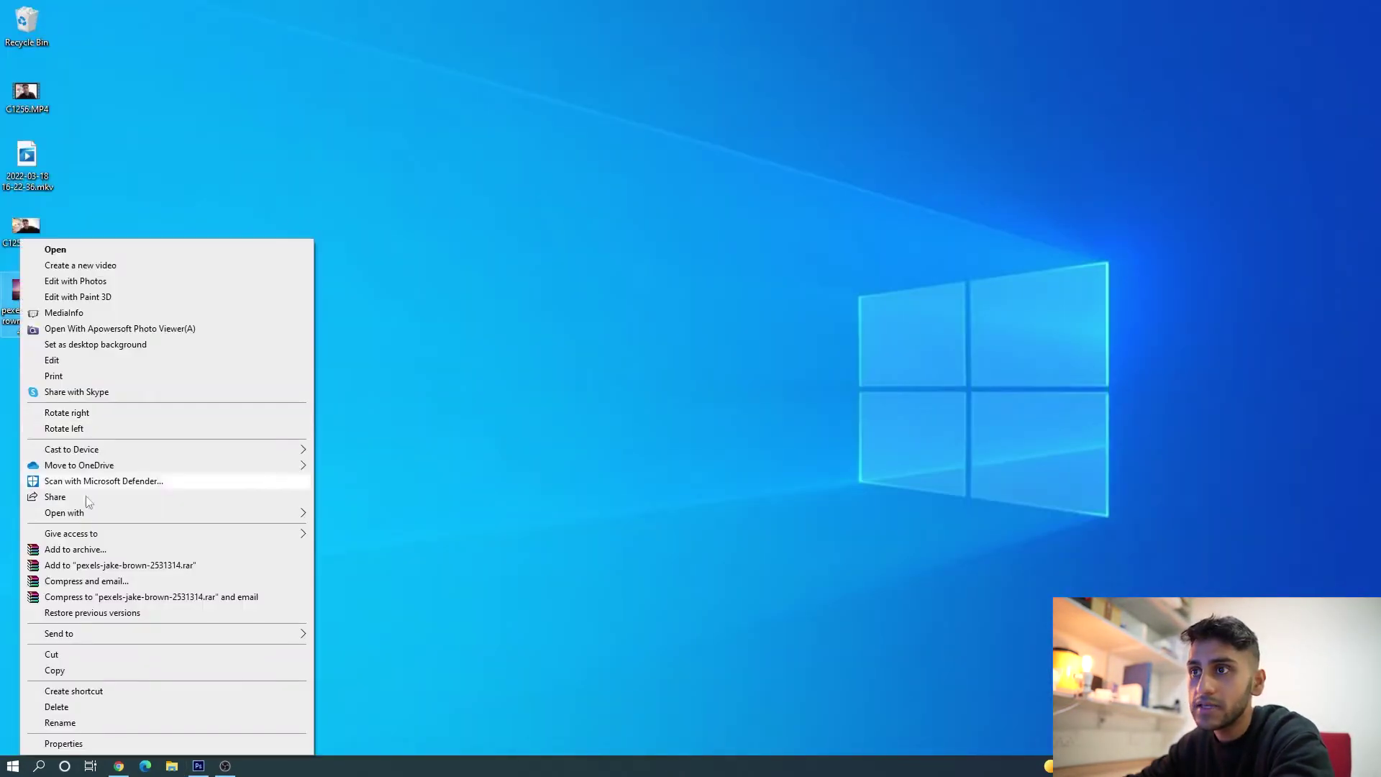
{"action": "left_click", "coordinate": [126, 745]}
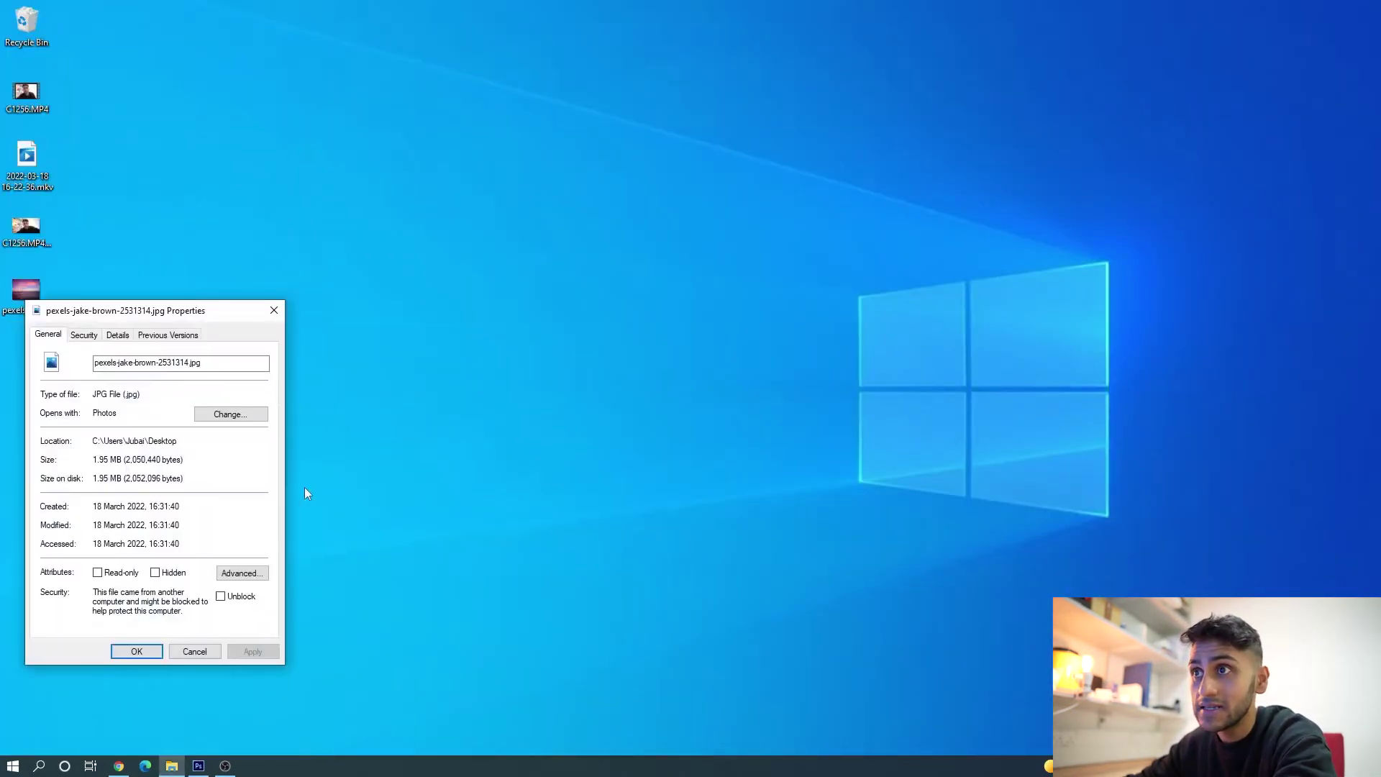
{"action": "left_click", "coordinate": [92, 336]}
{"action": "left_click", "coordinate": [119, 336]}
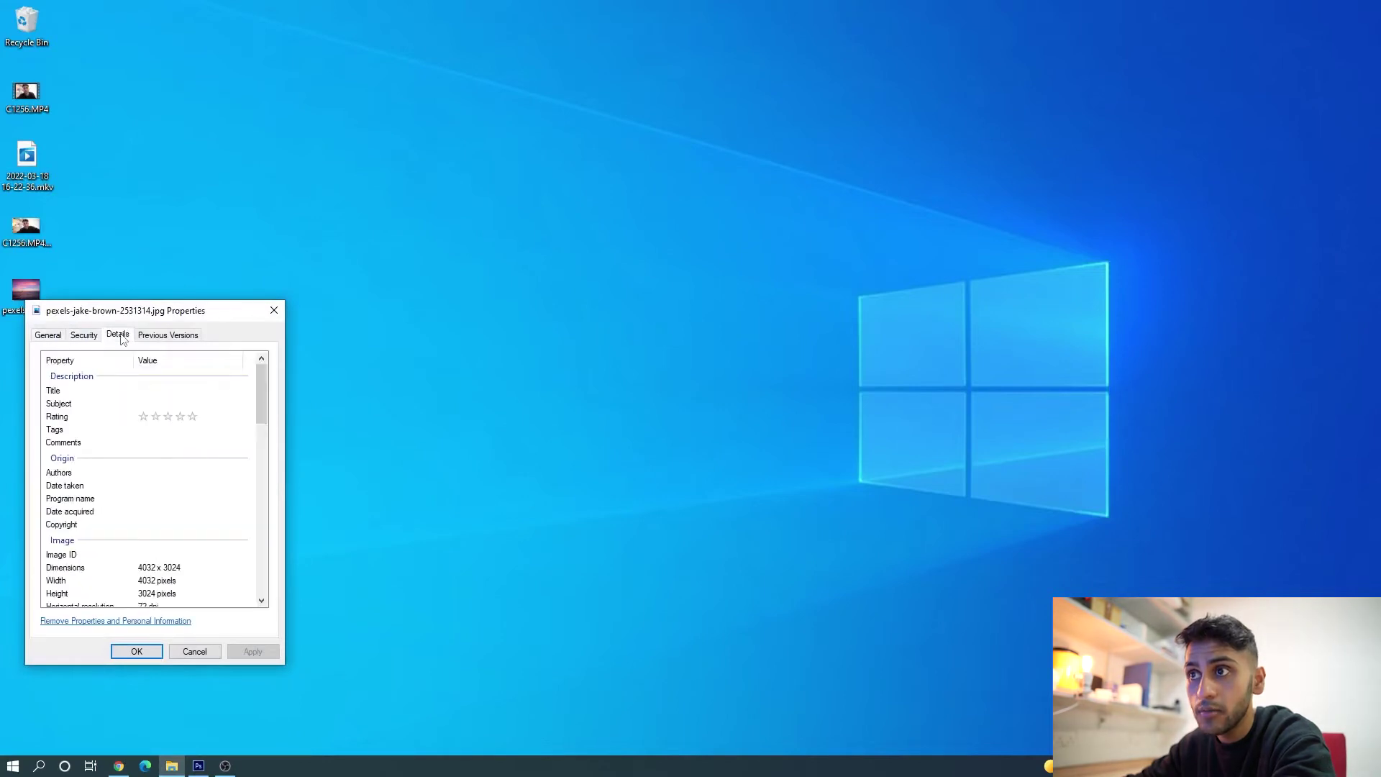
- Place the downloaded sky photo into the Photoshop document and stretch it to 37% width and 31.45% height, covering the whole canvas
{"action": "scroll", "coordinate": [209, 508], "scroll_direction": "down", "scroll_amount": 2}
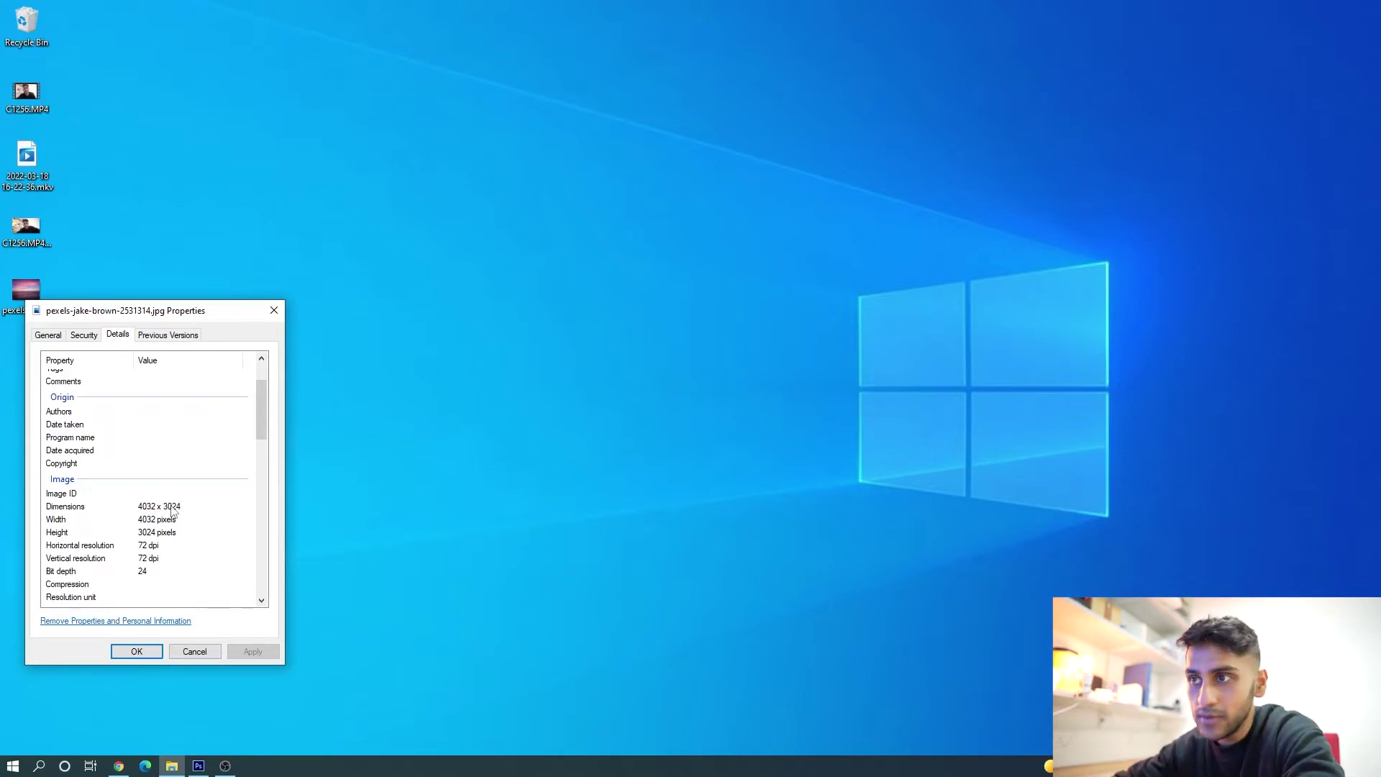
{"action": "key", "text": "Escape"}
{"action": "left_click_drag", "start_coordinate": [19, 290], "coordinate": [425, 316]}
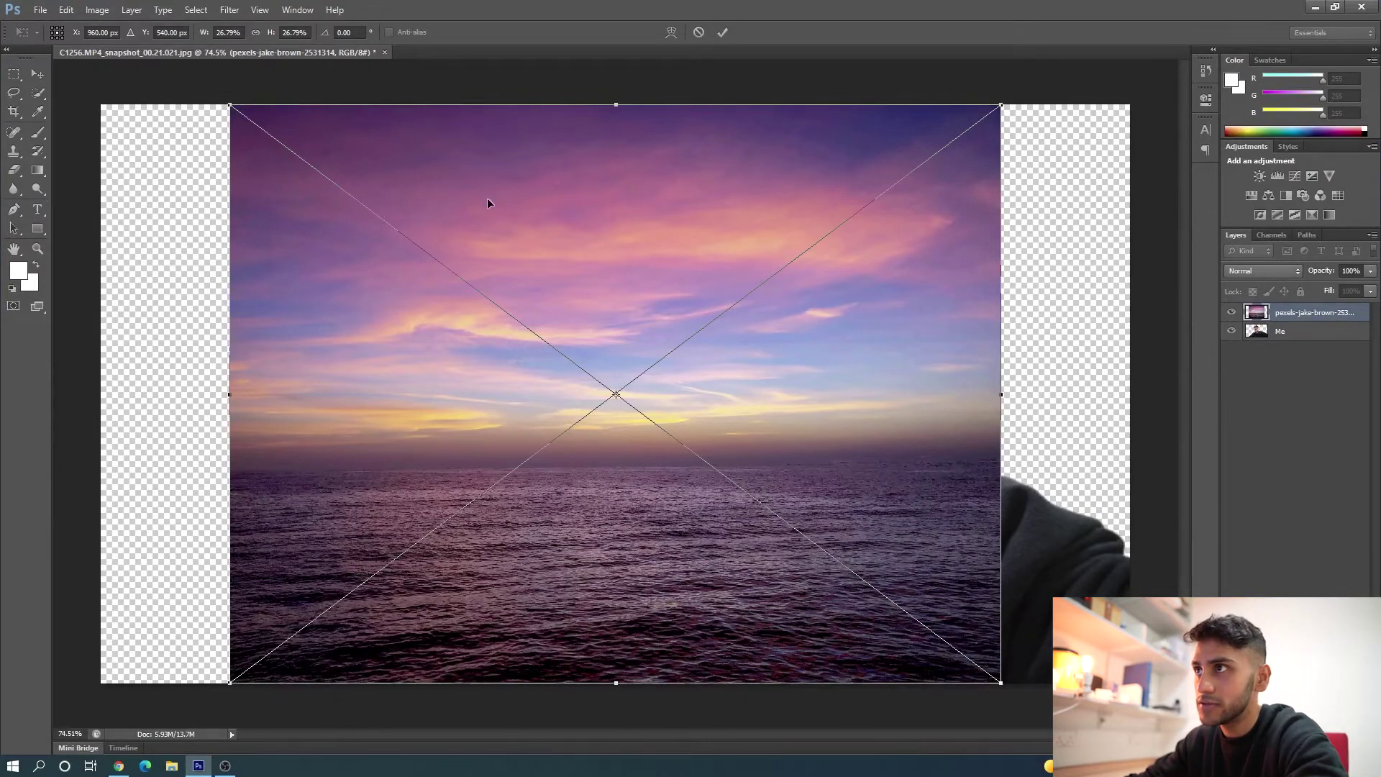
{"action": "left_click_drag", "start_coordinate": [538, 222], "coordinate": [392, 194]}
{"action": "left_click_drag", "start_coordinate": [855, 653], "coordinate": [1150, 758]}
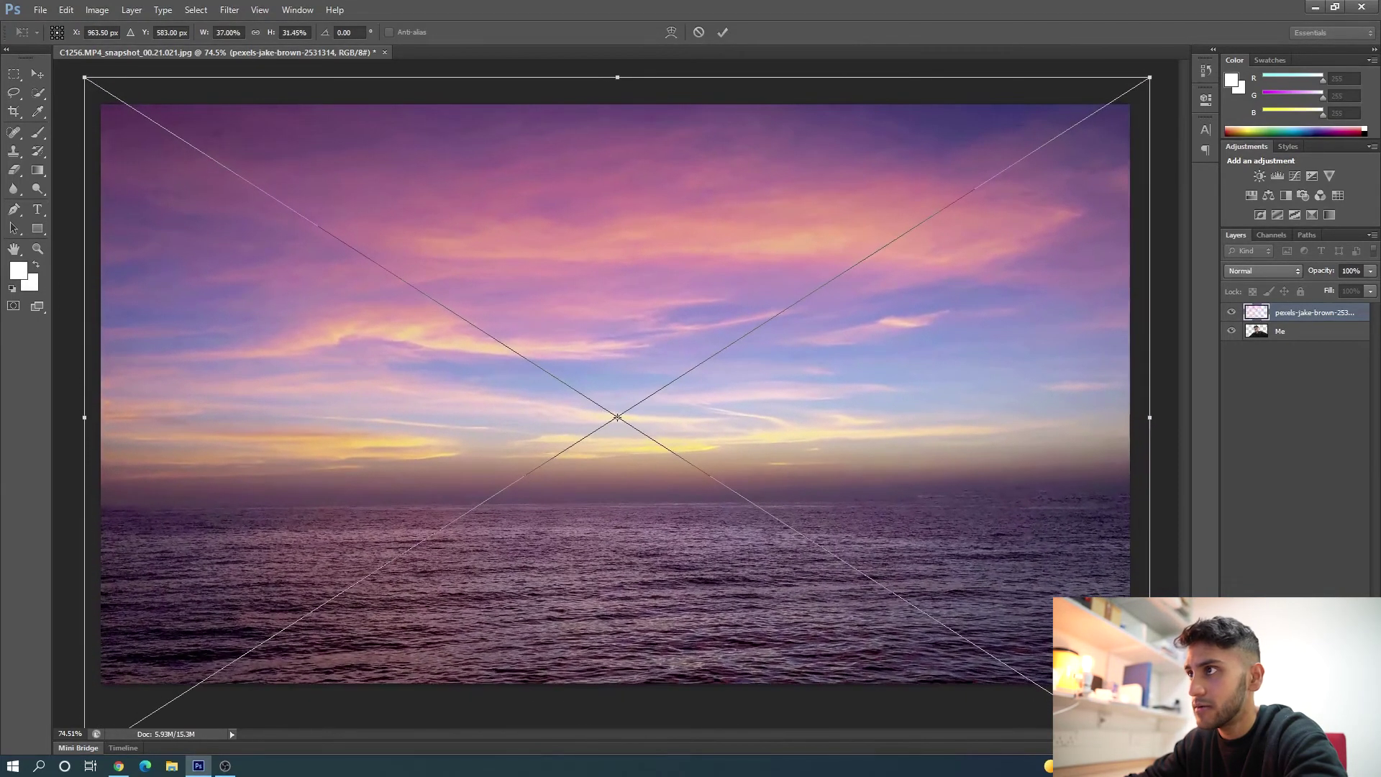
{"action": "left_click", "coordinate": [723, 34]}
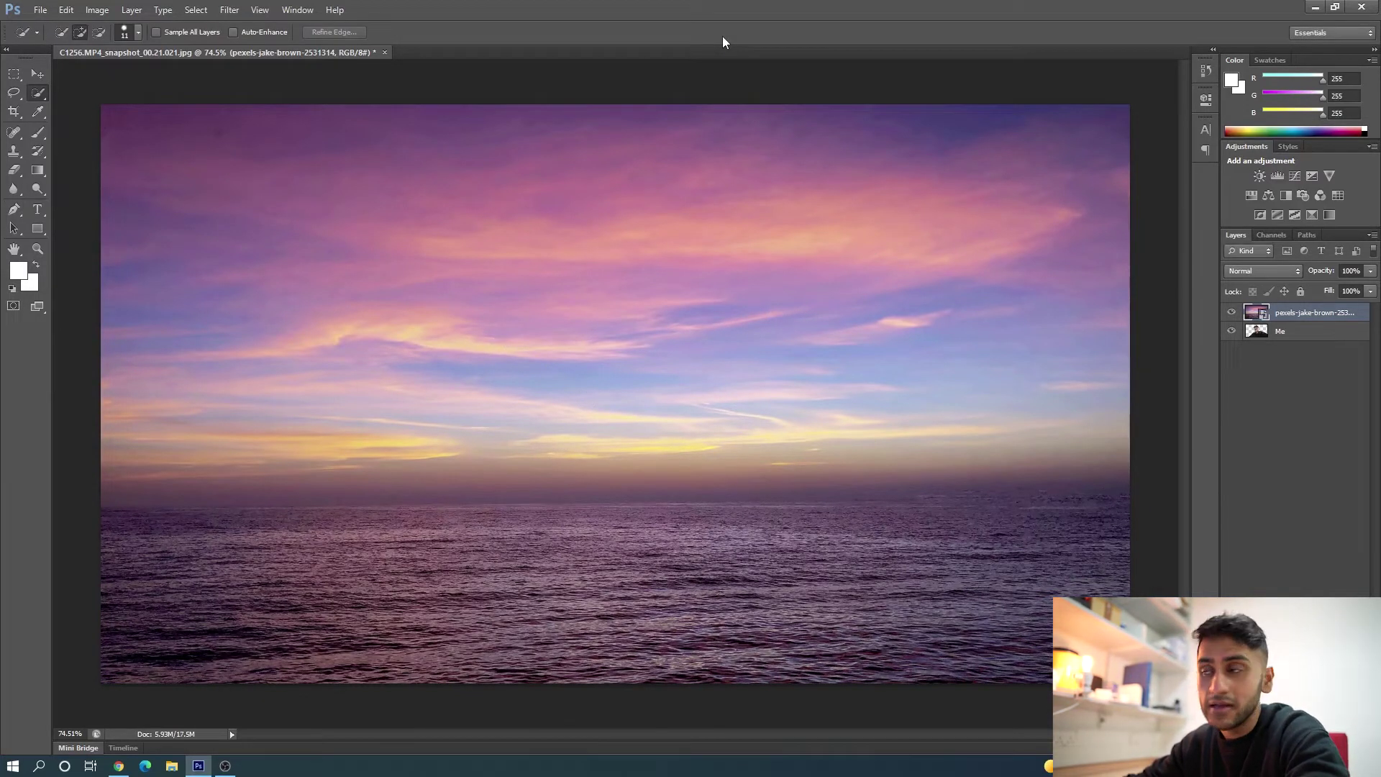
- Move the sky photo layer below the Me layer so it sits behind the man
{"action": "left_click_drag", "start_coordinate": [1286, 313], "coordinate": [1286, 338]}
{"action": "right_click", "coordinate": [1284, 334]}
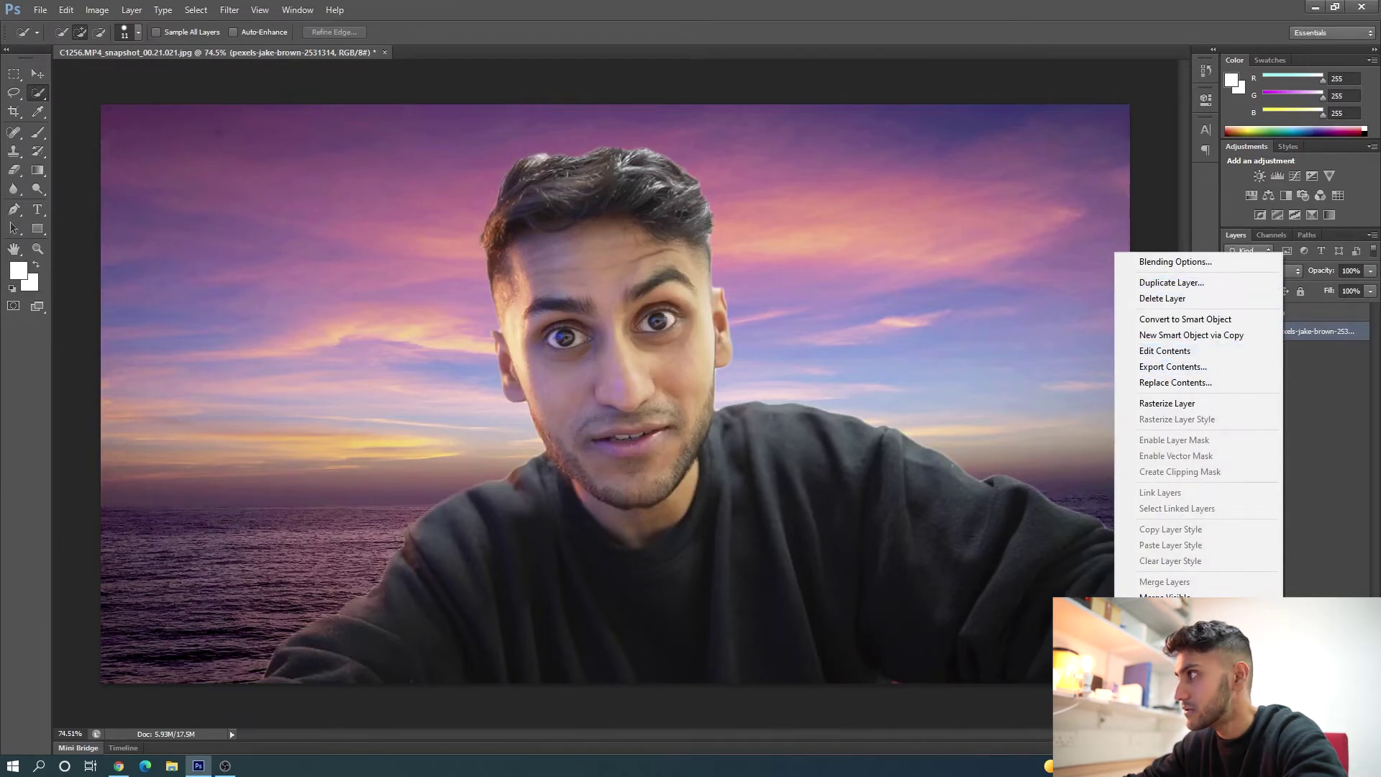
{"action": "left_click", "coordinate": [1327, 422]}
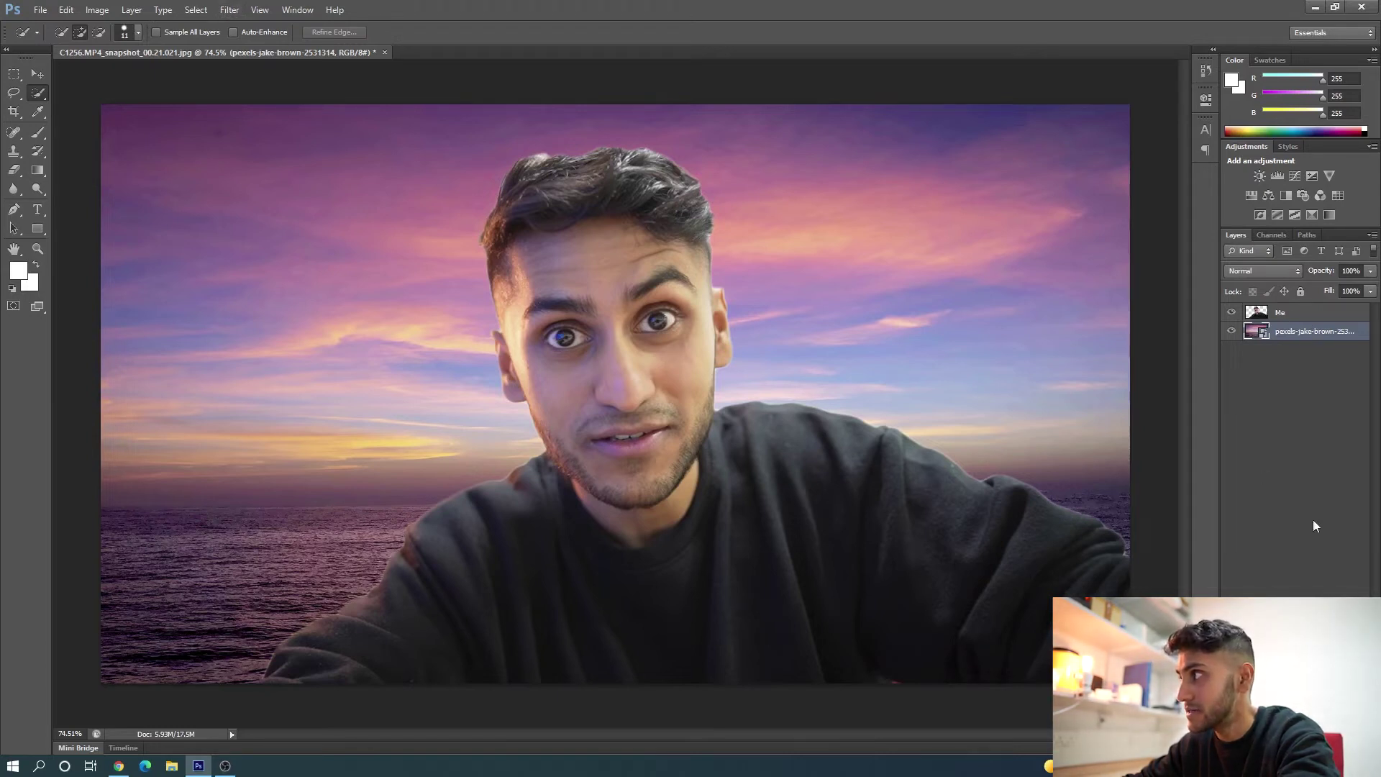
- Apply a Gaussian Blur with a radius of about 16.8 pixels to the sky photo layer
{"action": "left_click", "coordinate": [222, 15]}
{"action": "mouse_move", "coordinate": [330, 157]}
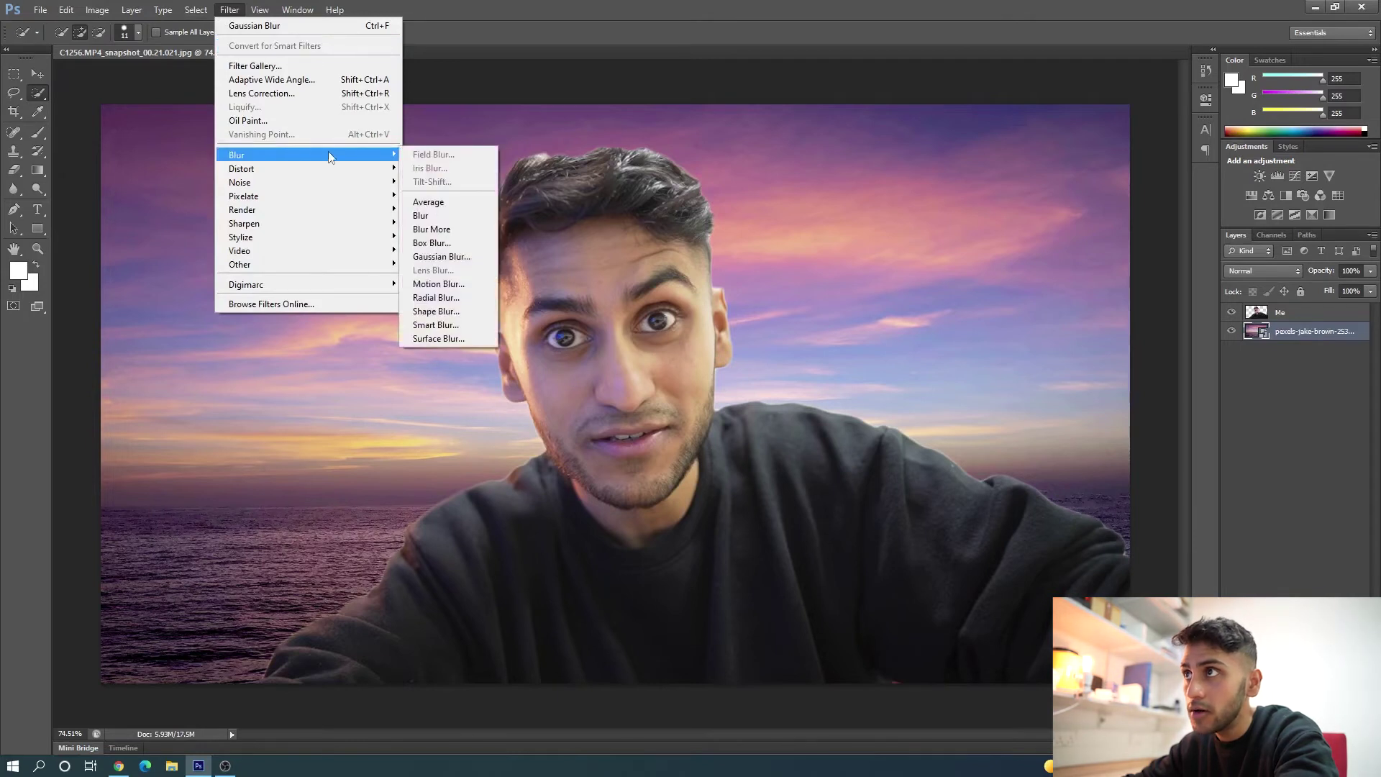
{"action": "left_click", "coordinate": [440, 257]}
{"action": "left_click_drag", "start_coordinate": [465, 321], "coordinate": [915, 324]}
{"action": "left_click_drag", "start_coordinate": [907, 536], "coordinate": [782, 531]}
{"action": "left_click_drag", "start_coordinate": [876, 536], "coordinate": [921, 536]}
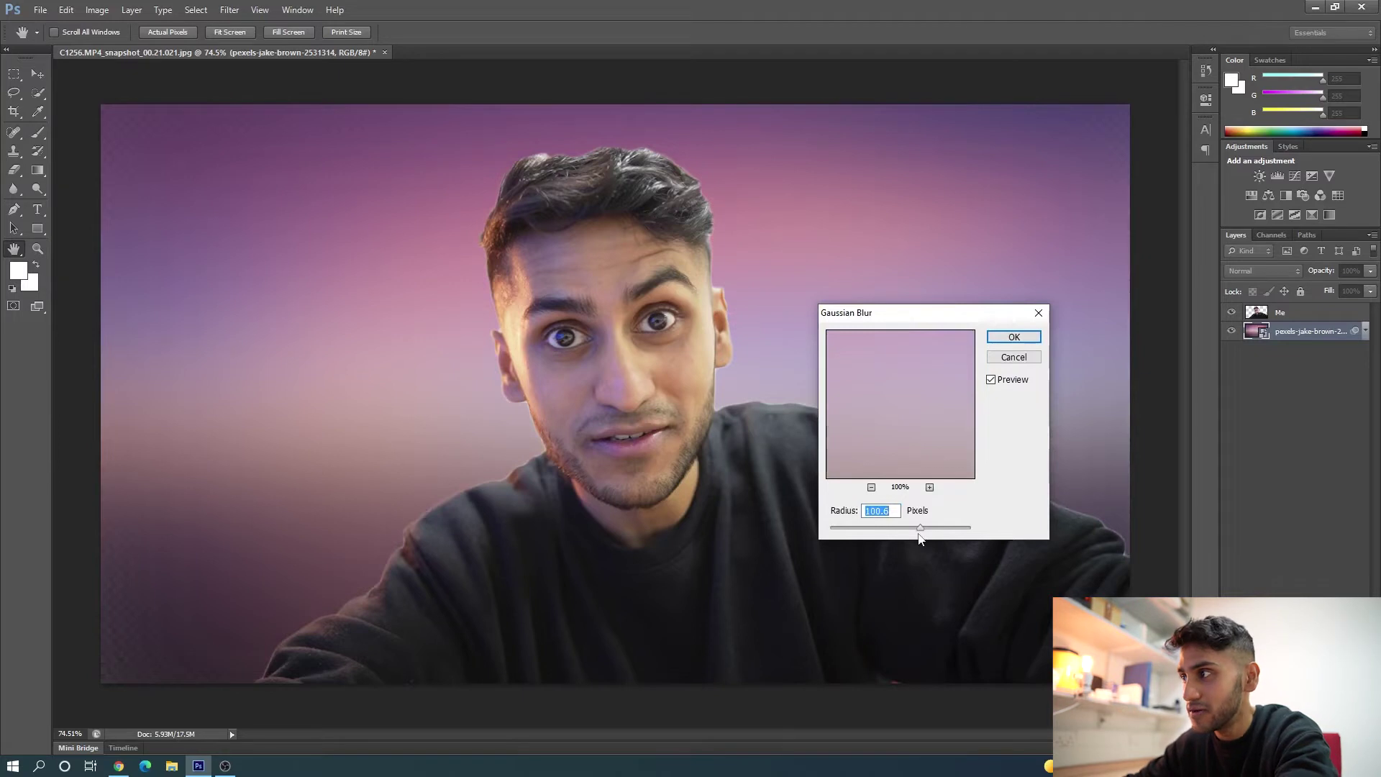
{"action": "left_click_drag", "start_coordinate": [921, 535], "coordinate": [1009, 537]}
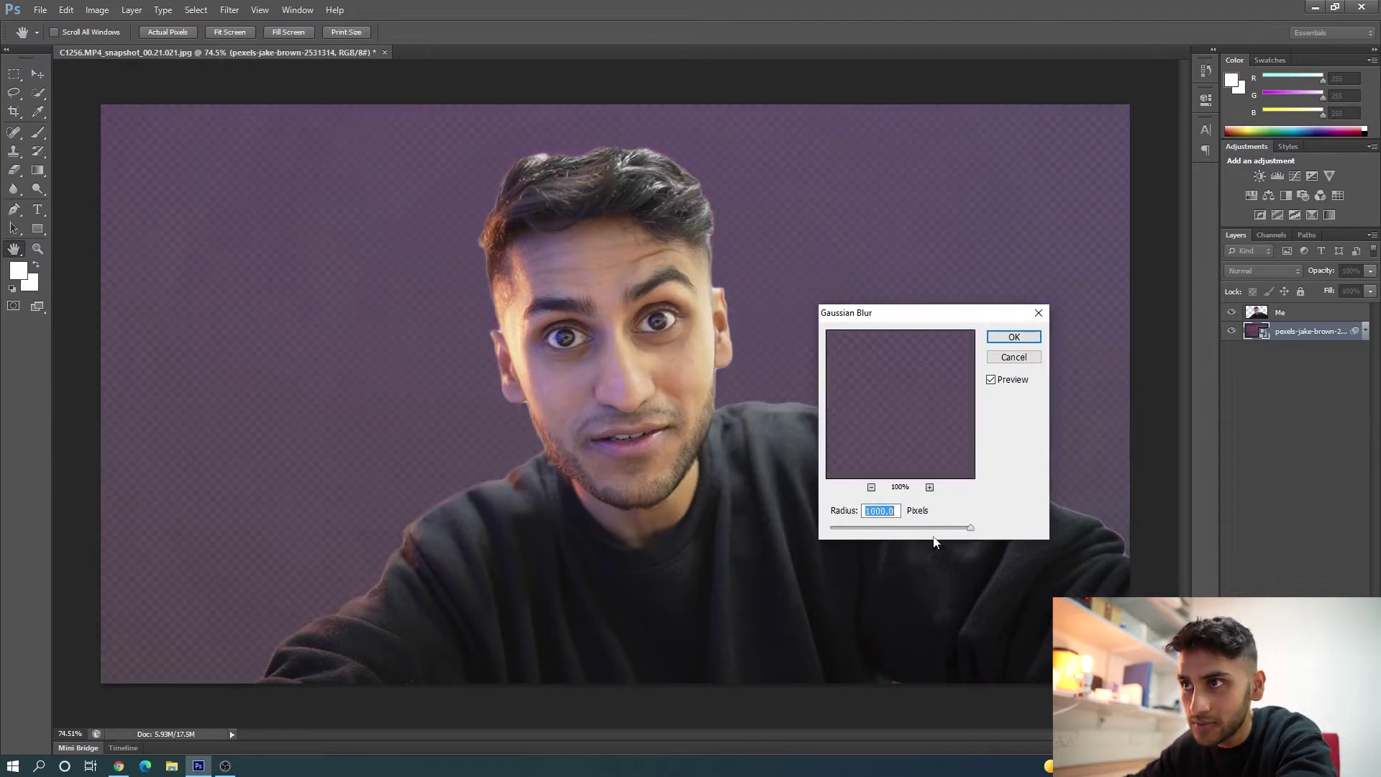
{"action": "left_click_drag", "start_coordinate": [922, 530], "coordinate": [885, 534]}
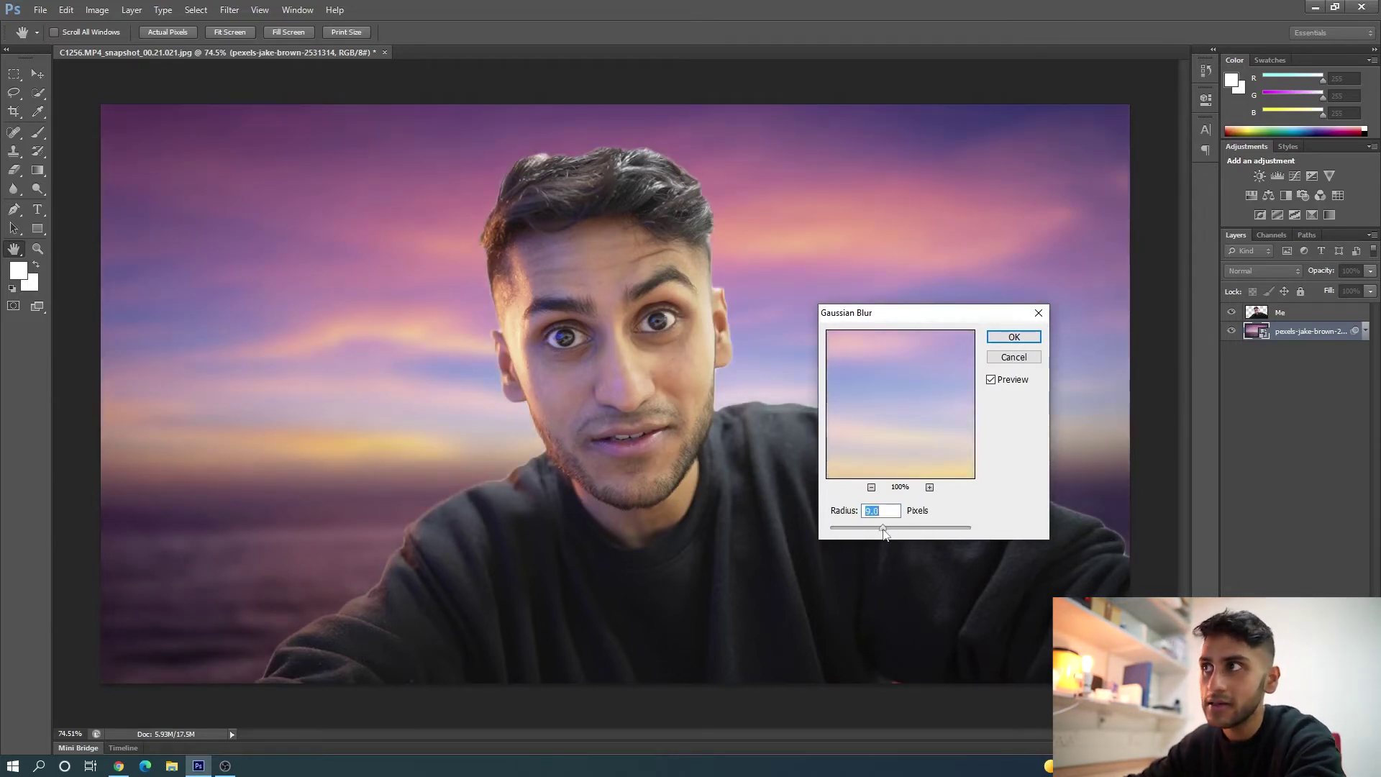
{"action": "left_click_drag", "start_coordinate": [884, 533], "coordinate": [891, 531]}
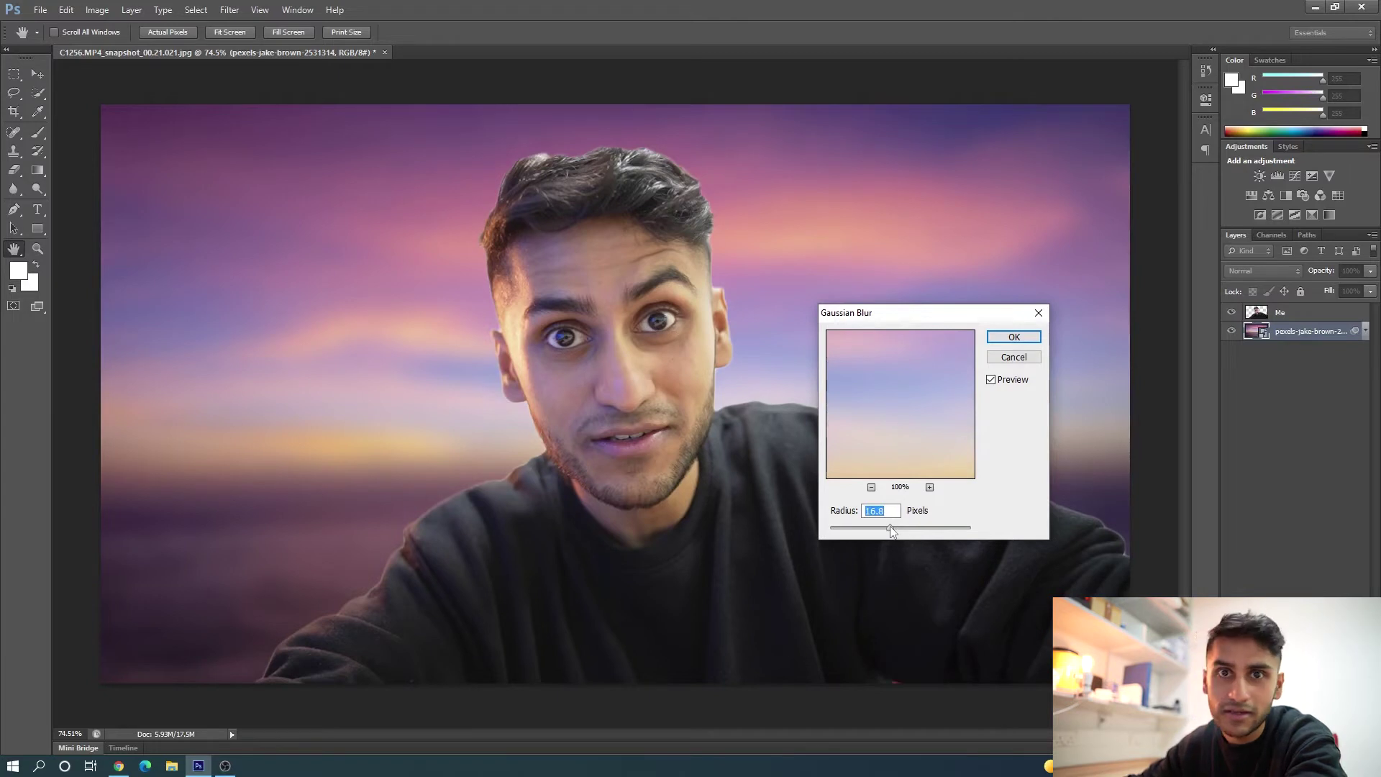
{"action": "left_click_drag", "start_coordinate": [892, 531], "coordinate": [916, 534]}
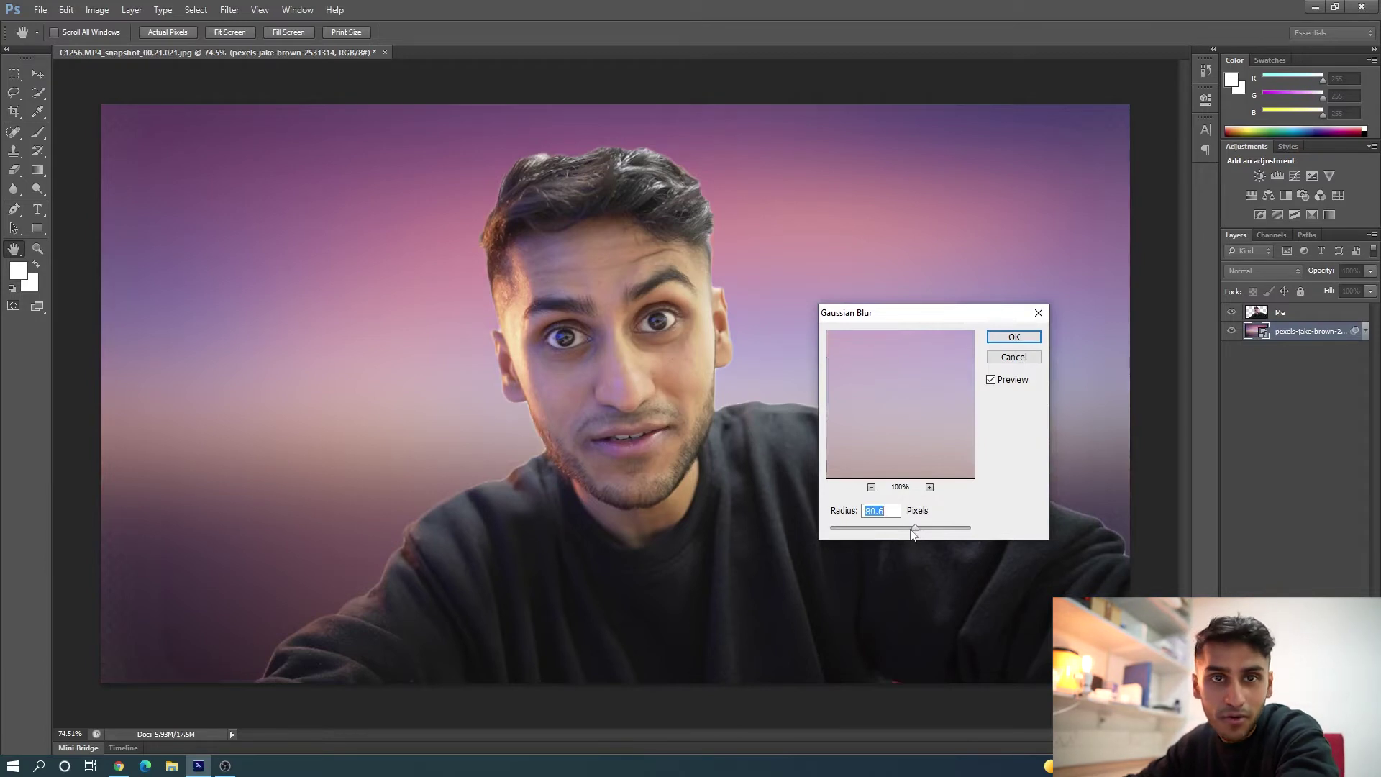
{"action": "left_click_drag", "start_coordinate": [913, 534], "coordinate": [892, 531]}
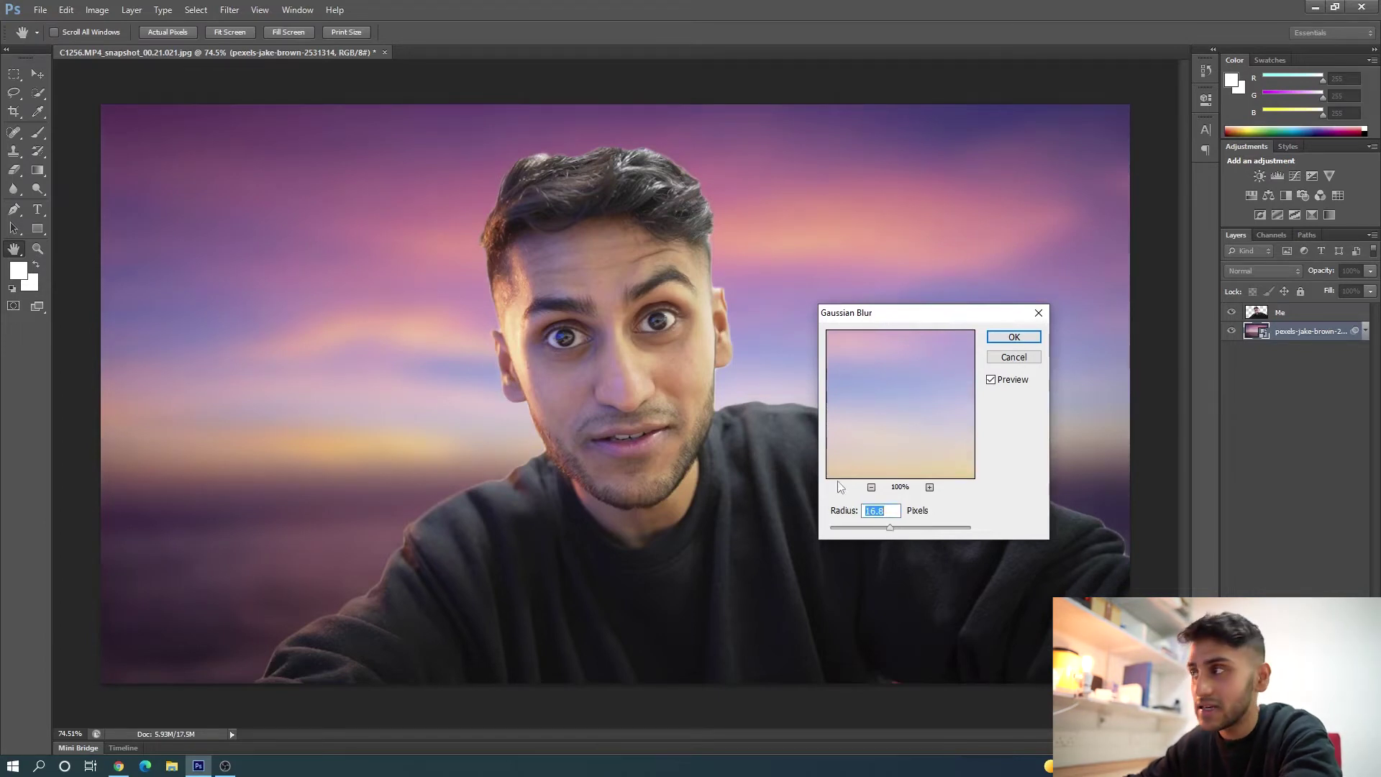
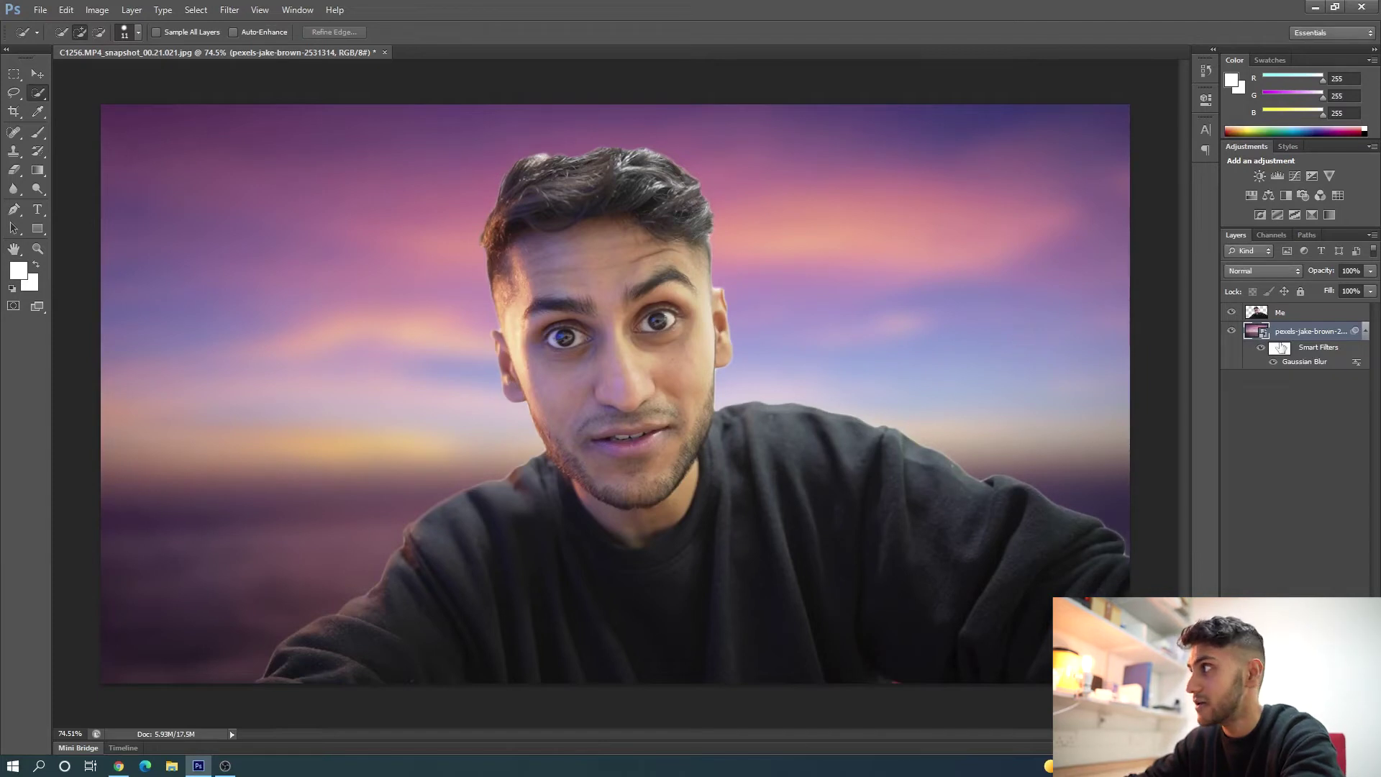
- Add a drop shadow to the Me layer and slightly adjust the angle of its light
{"action": "left_click", "coordinate": [1285, 314]}
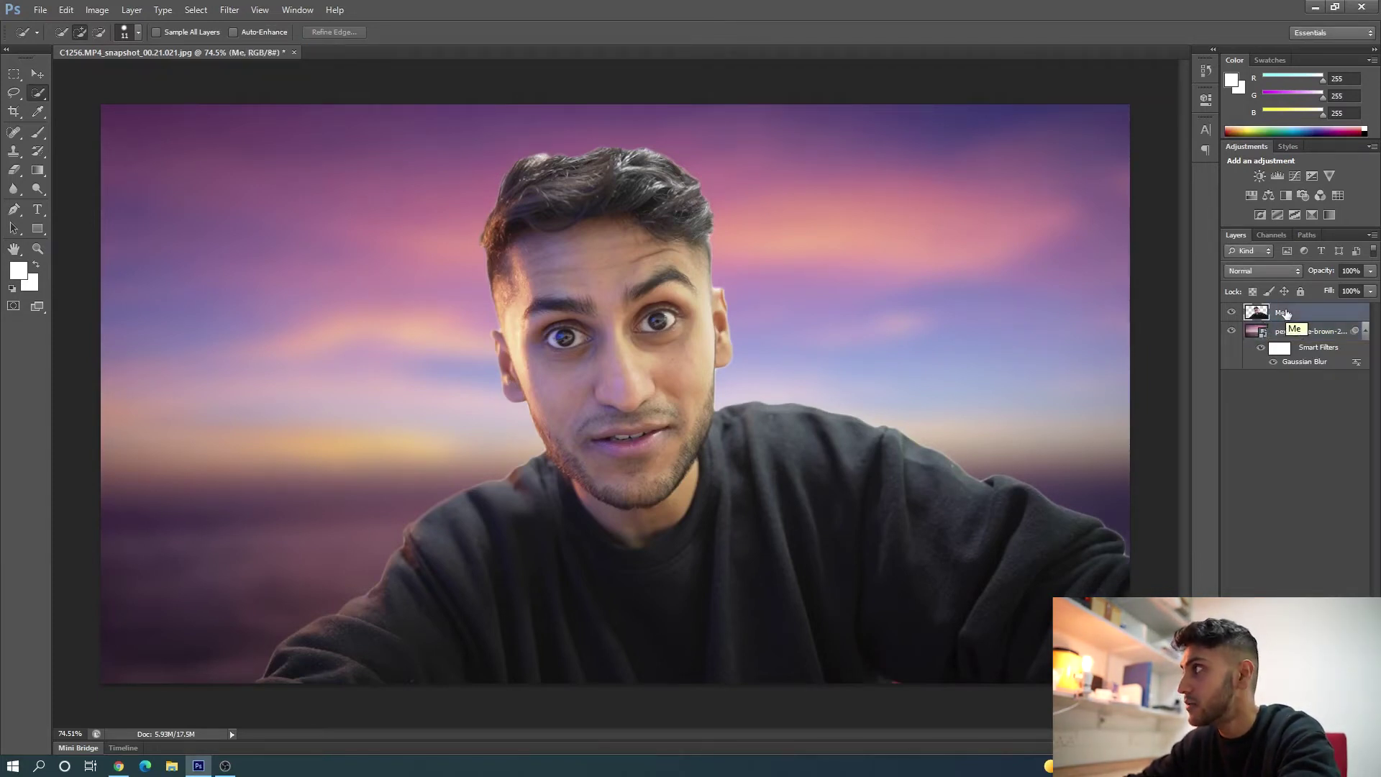
{"action": "right_click", "coordinate": [1288, 314]}
{"action": "left_click", "coordinate": [1170, 274]}
{"action": "left_click_drag", "start_coordinate": [351, 205], "coordinate": [1127, 95]}
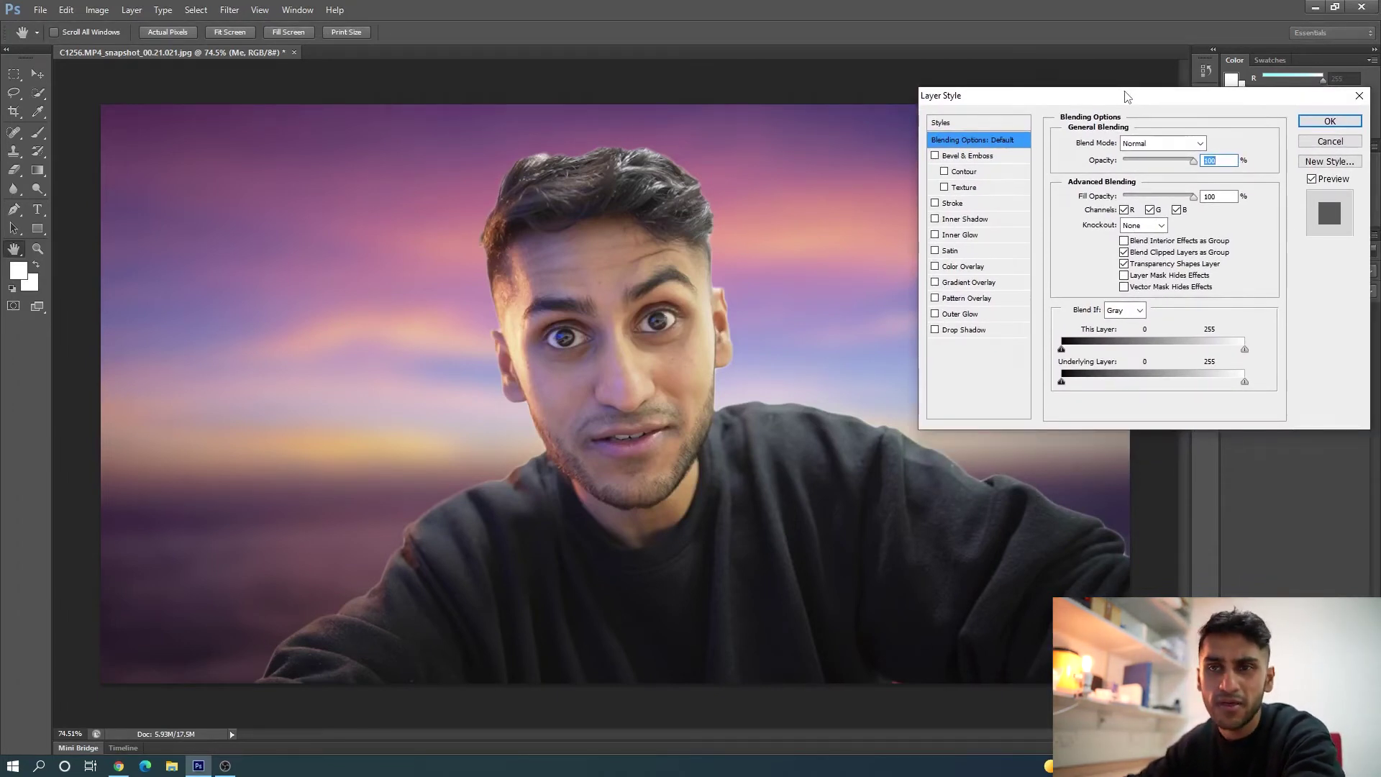
{"action": "left_click", "coordinate": [963, 331]}
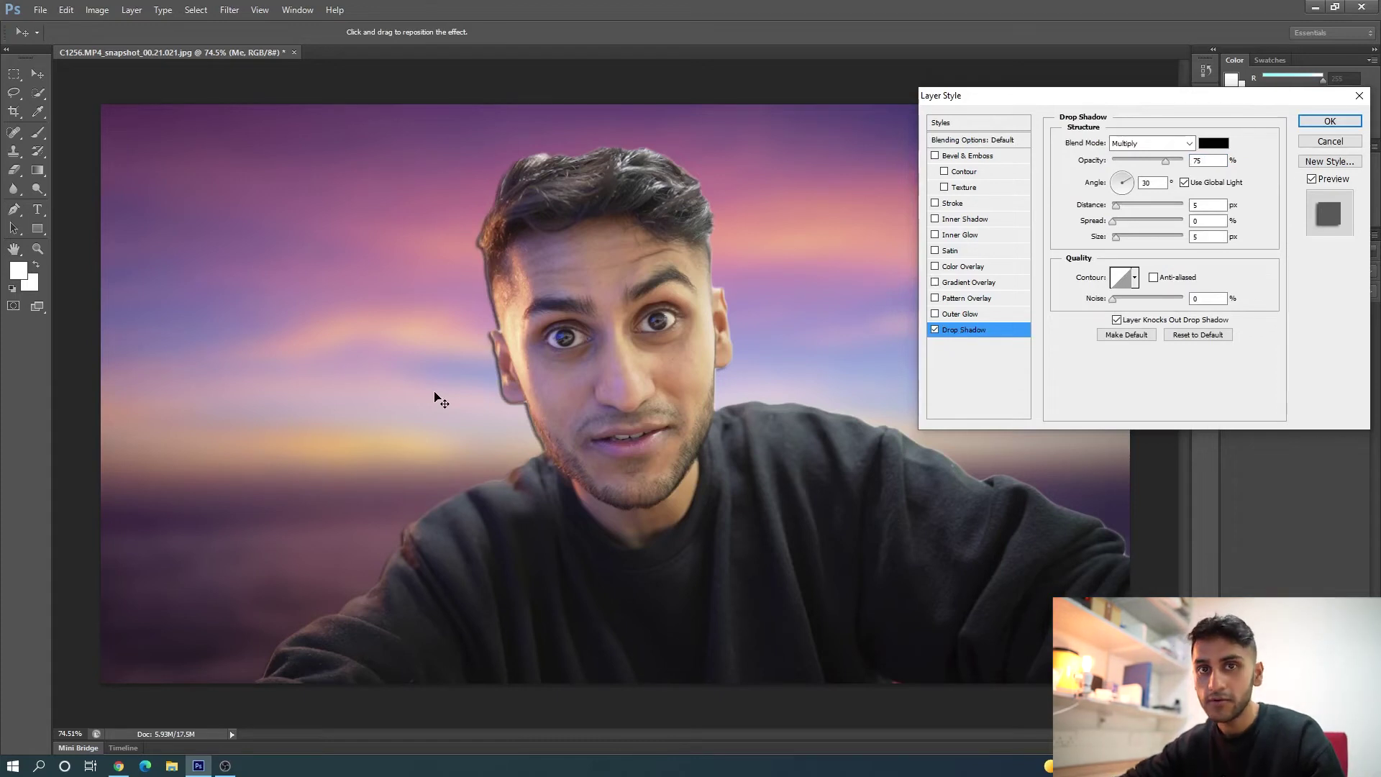
{"action": "mouse_move", "coordinate": [1124, 180]}
{"action": "left_mouse_down"}
{"action": "mouse_move", "coordinate": [1143, 175]}
{"action": "mouse_move", "coordinate": [1123, 202]}
{"action": "mouse_move", "coordinate": [1156, 180]}
{"action": "mouse_move", "coordinate": [1131, 186]}
{"action": "left_mouse_up"}
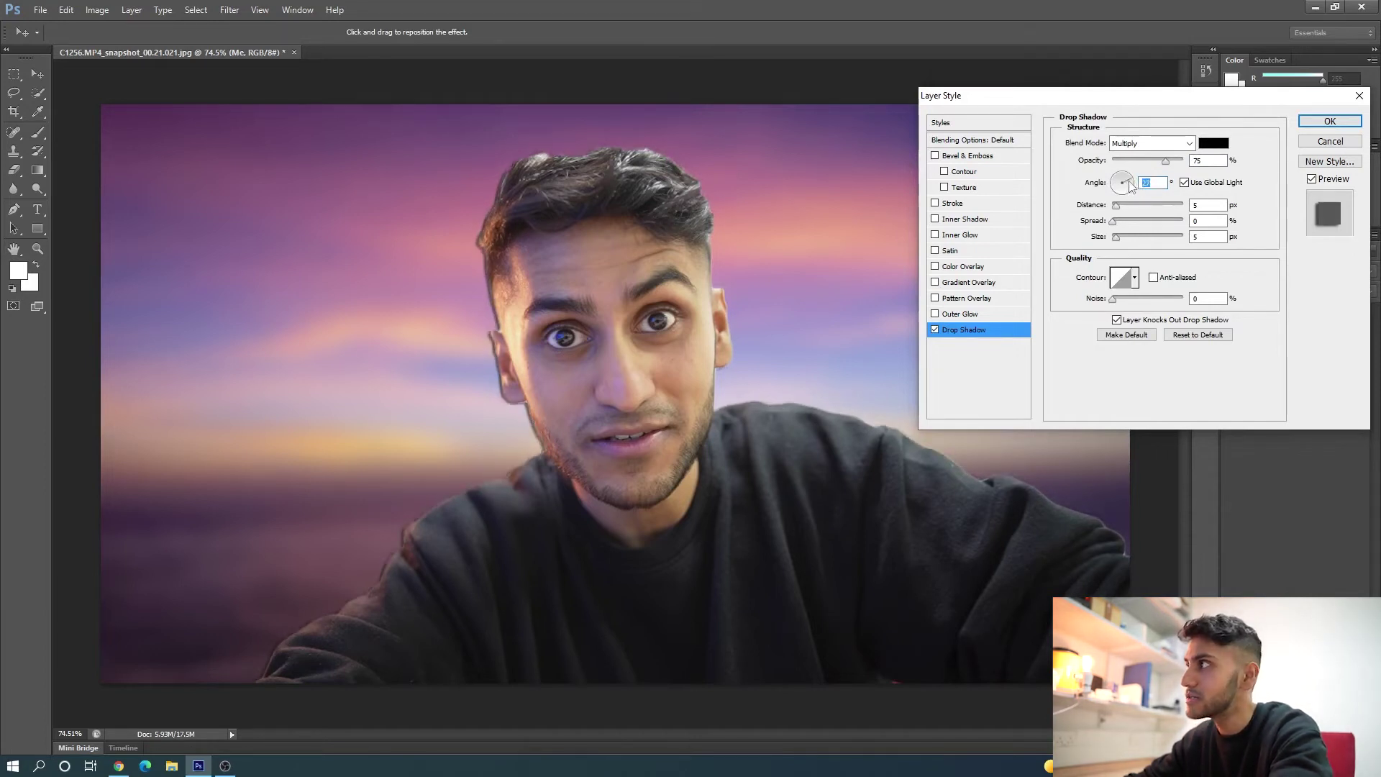
- Add a white outer glow with a size of 46 px and 0% noise to the Me layer
{"action": "left_click", "coordinate": [969, 316]}
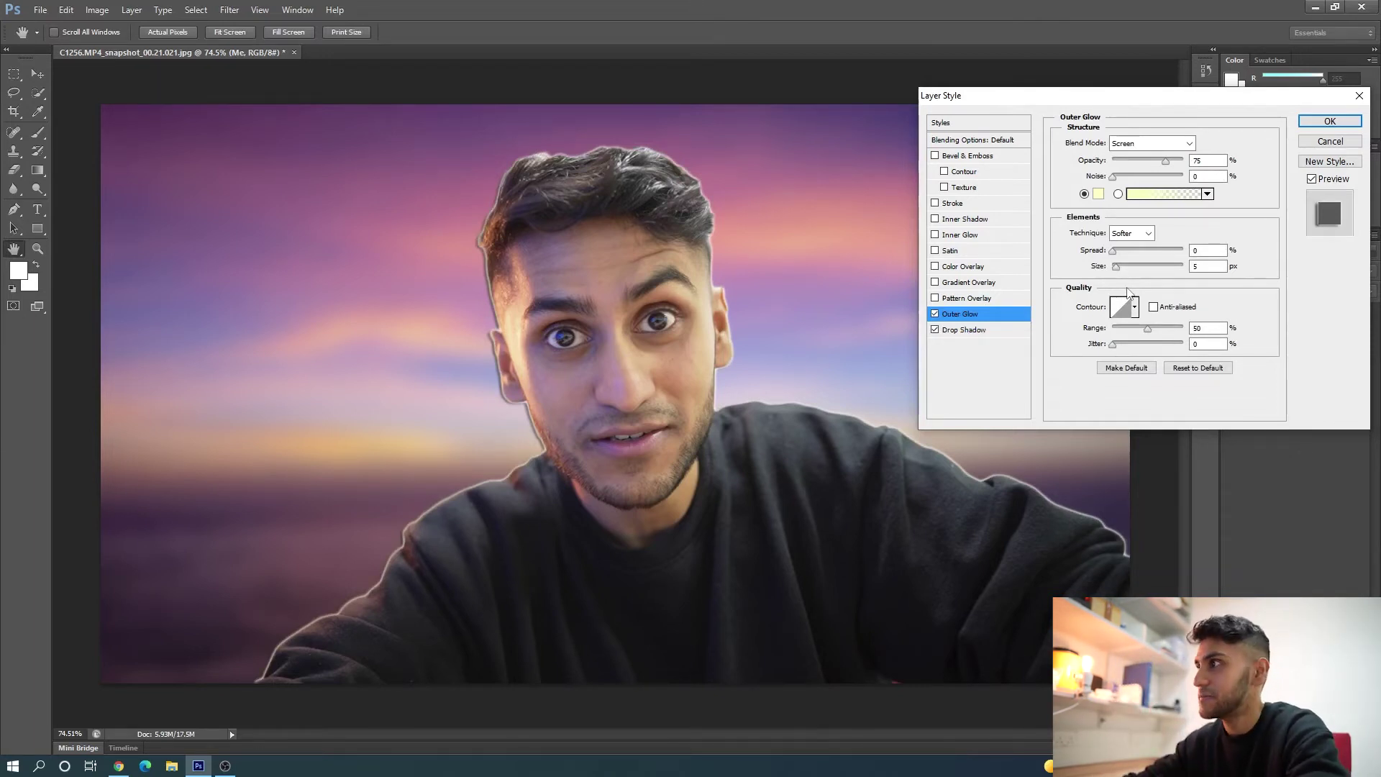
{"action": "left_click", "coordinate": [978, 315]}
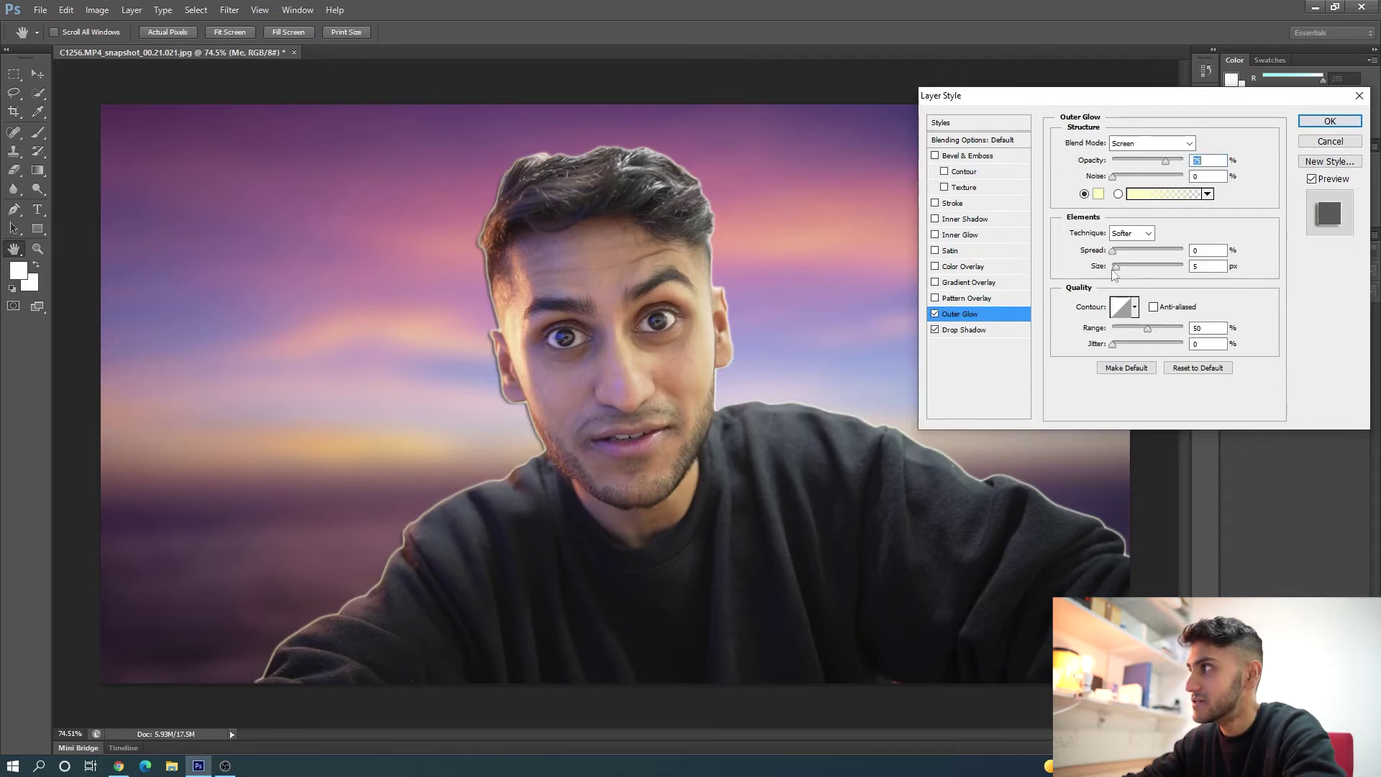
{"action": "left_click_drag", "start_coordinate": [1114, 267], "coordinate": [1125, 267]}
{"action": "left_click", "coordinate": [1098, 193]}
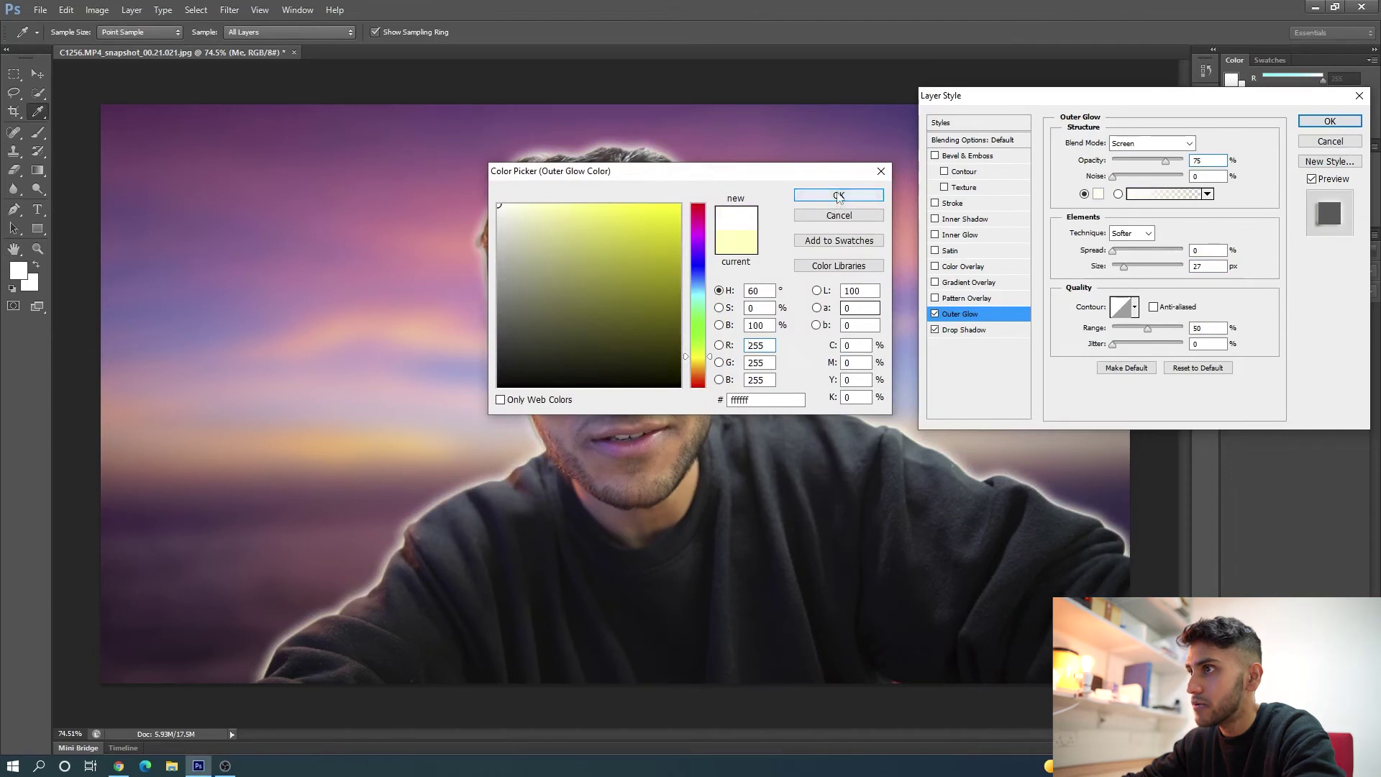
{"action": "left_click", "coordinate": [839, 195]}
{"action": "left_click_drag", "start_coordinate": [1118, 269], "coordinate": [1057, 259]}
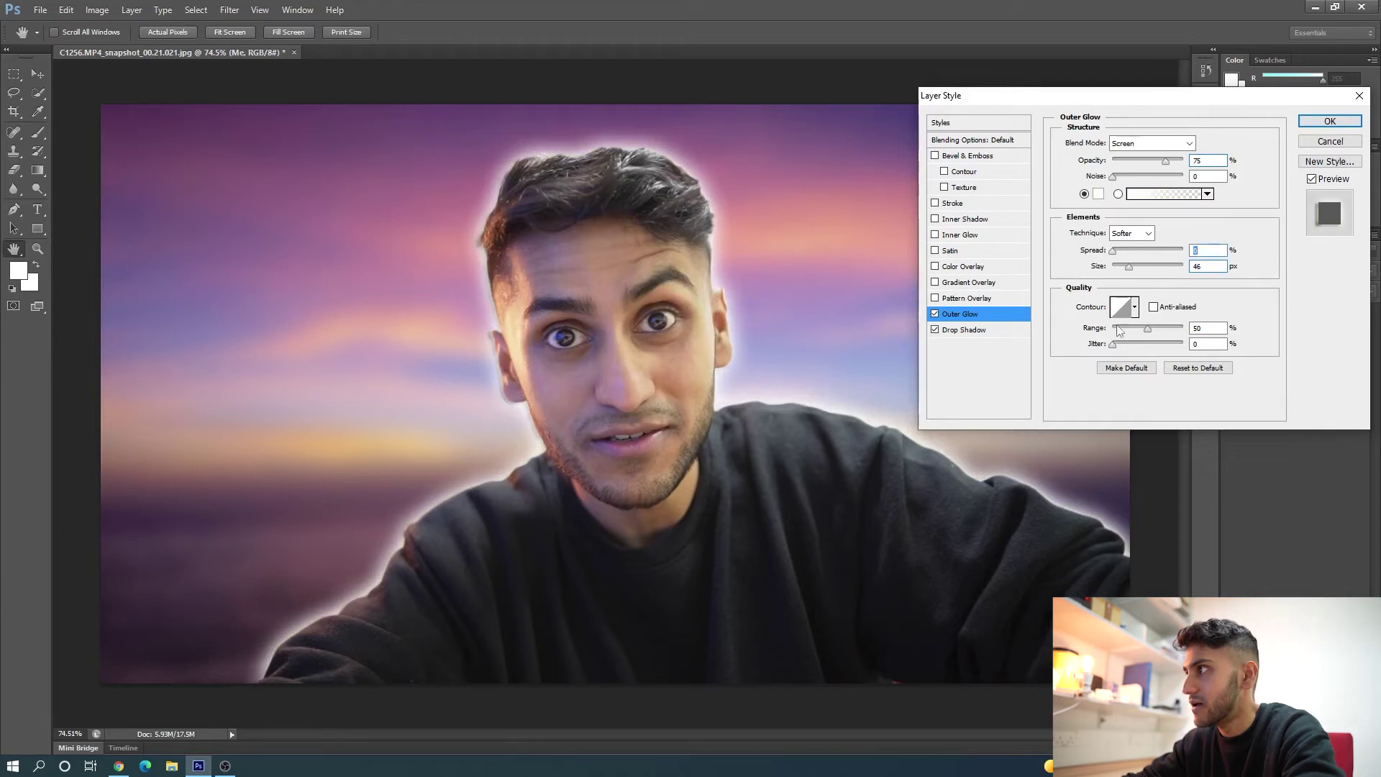
{"action": "left_click_drag", "start_coordinate": [1113, 177], "coordinate": [1183, 179]}
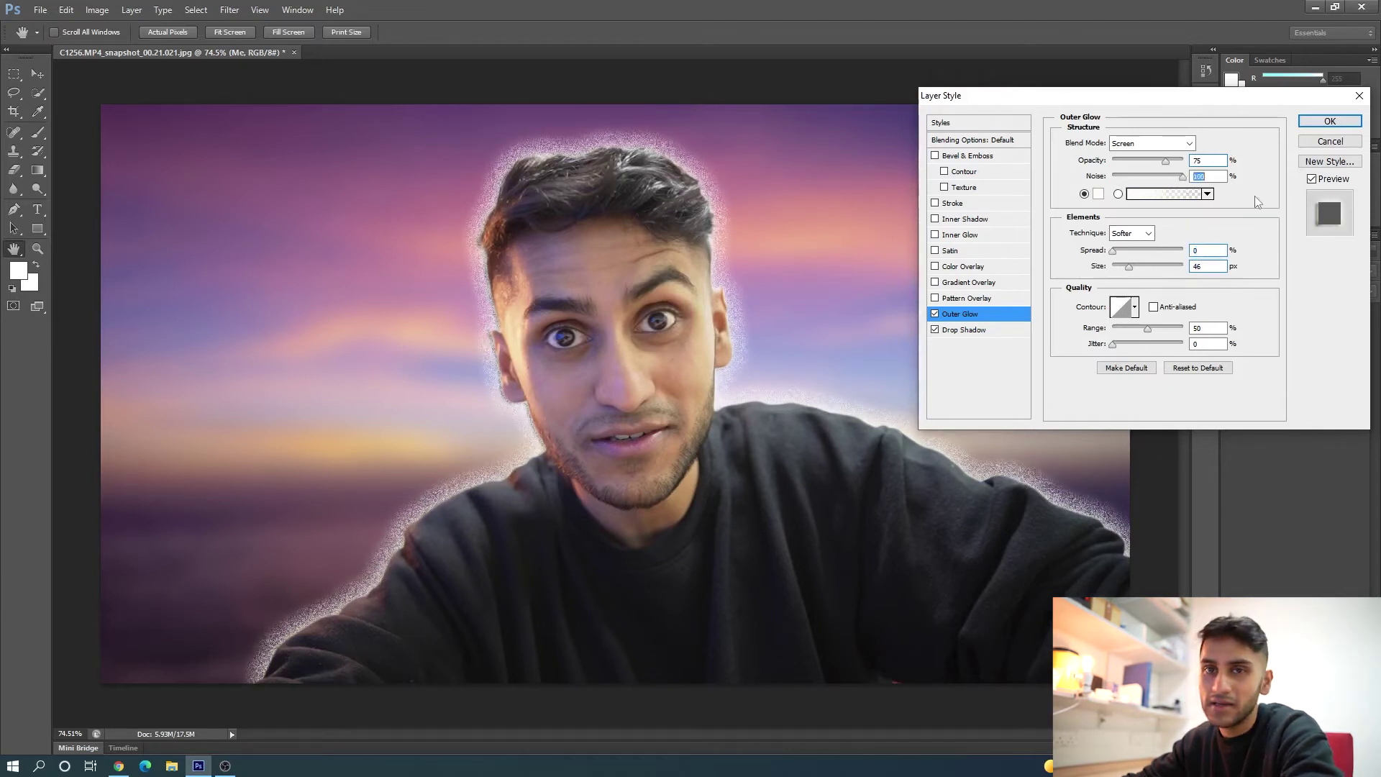
{"action": "left_click_drag", "start_coordinate": [1184, 177], "coordinate": [713, 211]}
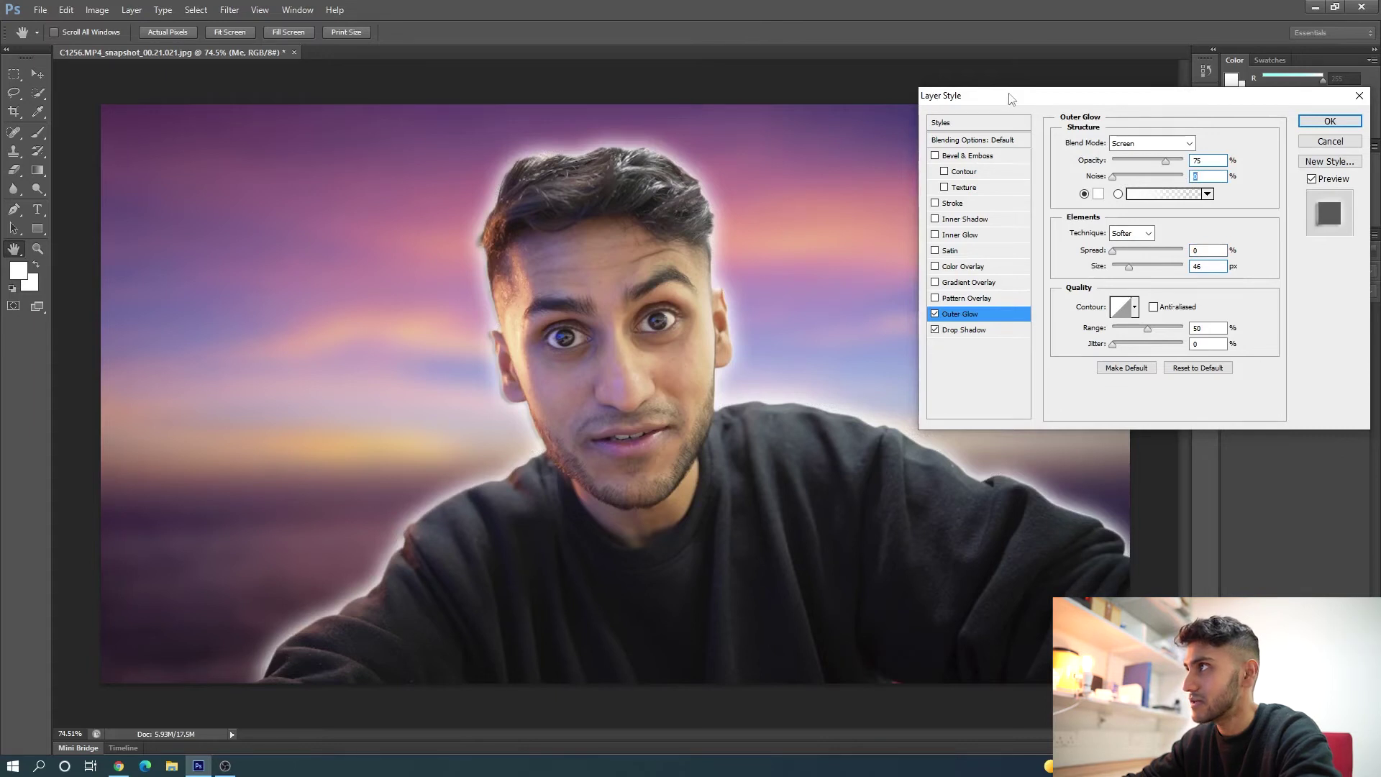
- Try a 1 px black outside stroke around the man and switch it off again
{"action": "left_click_drag", "start_coordinate": [1010, 96], "coordinate": [988, 153]}
{"action": "left_click", "coordinate": [969, 263]}
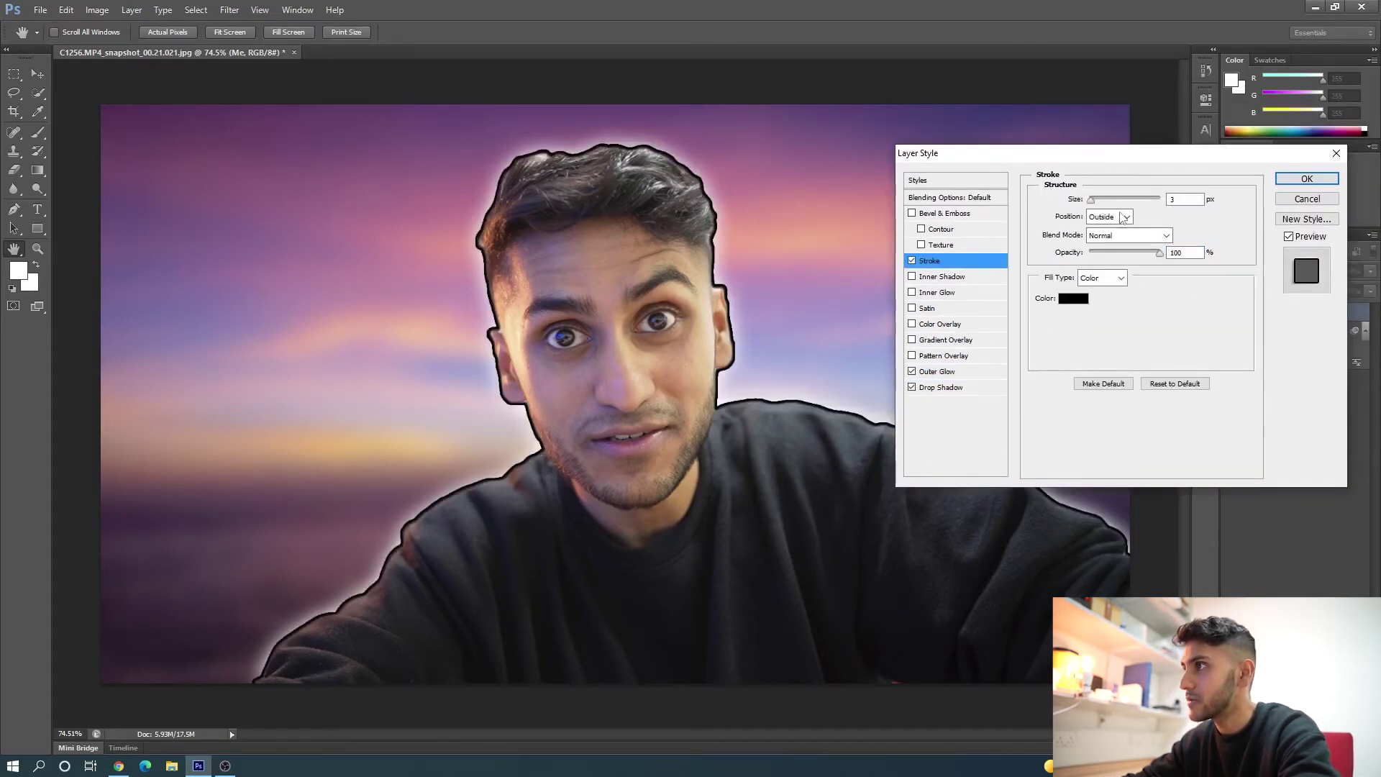
{"action": "mouse_move", "coordinate": [1093, 204]}
{"action": "left_mouse_down"}
{"action": "mouse_move", "coordinate": [1115, 204]}
{"action": "mouse_move", "coordinate": [1051, 202]}
{"action": "left_mouse_up"}
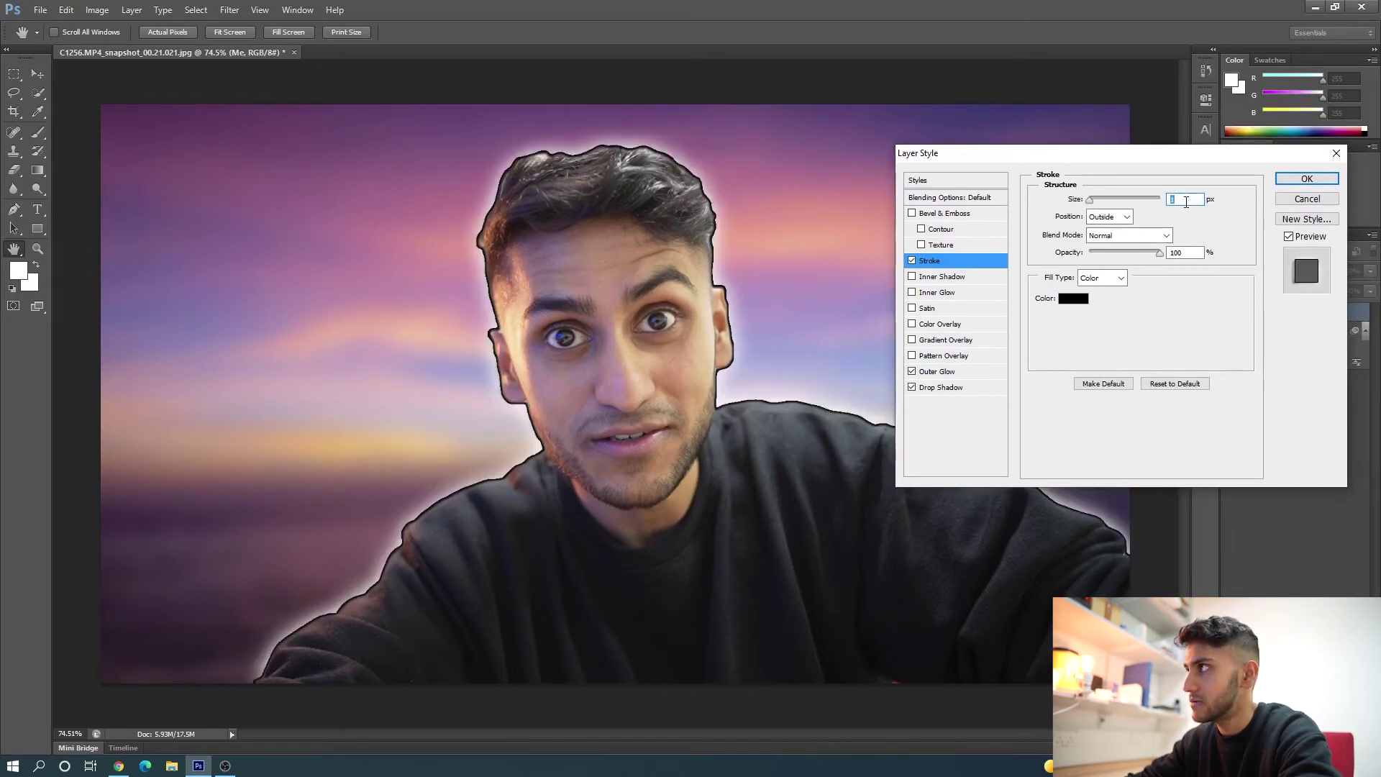
{"action": "left_click", "coordinate": [912, 260]}
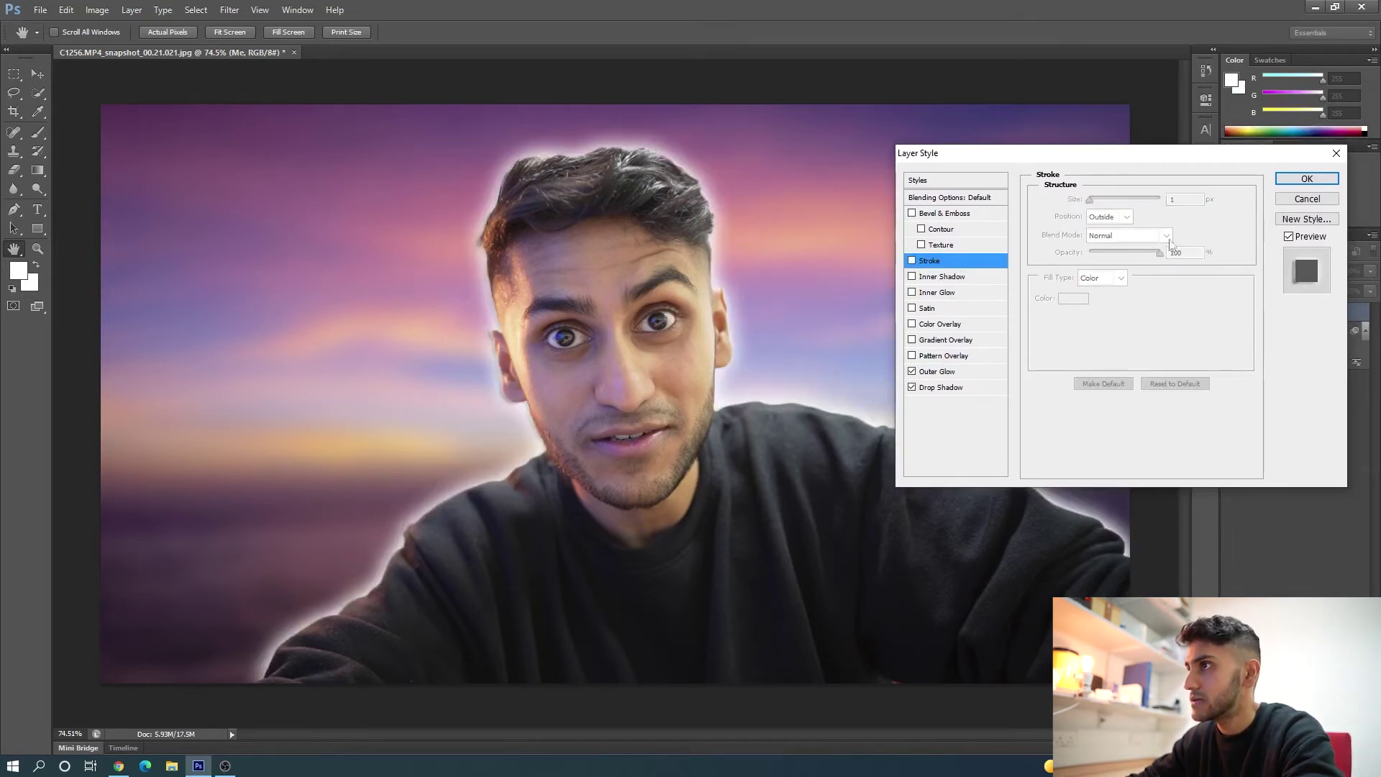
- Apply the layer style and move the man to the lower right of the canvas
{"action": "left_click", "coordinate": [1307, 179]}
{"action": "key", "text": "w"}
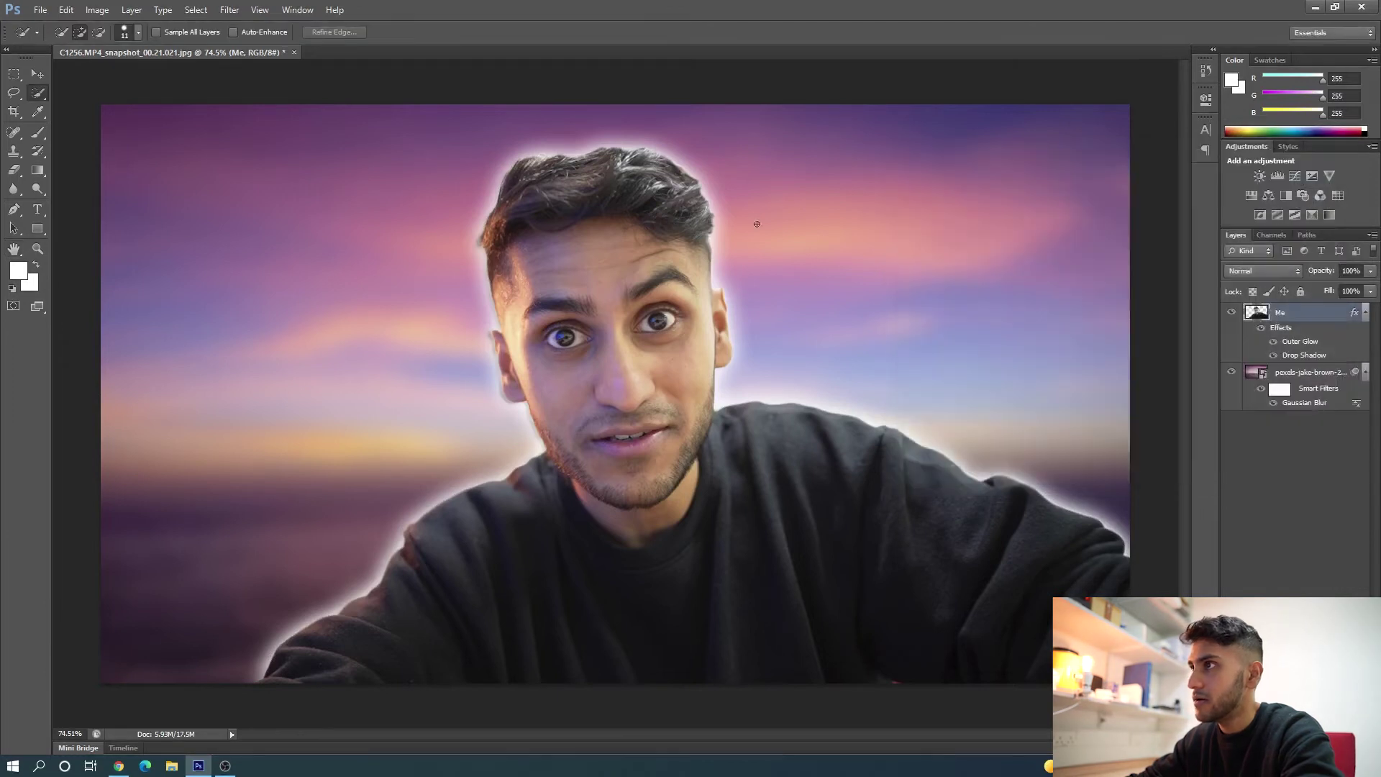
{"action": "left_click", "coordinate": [45, 72]}
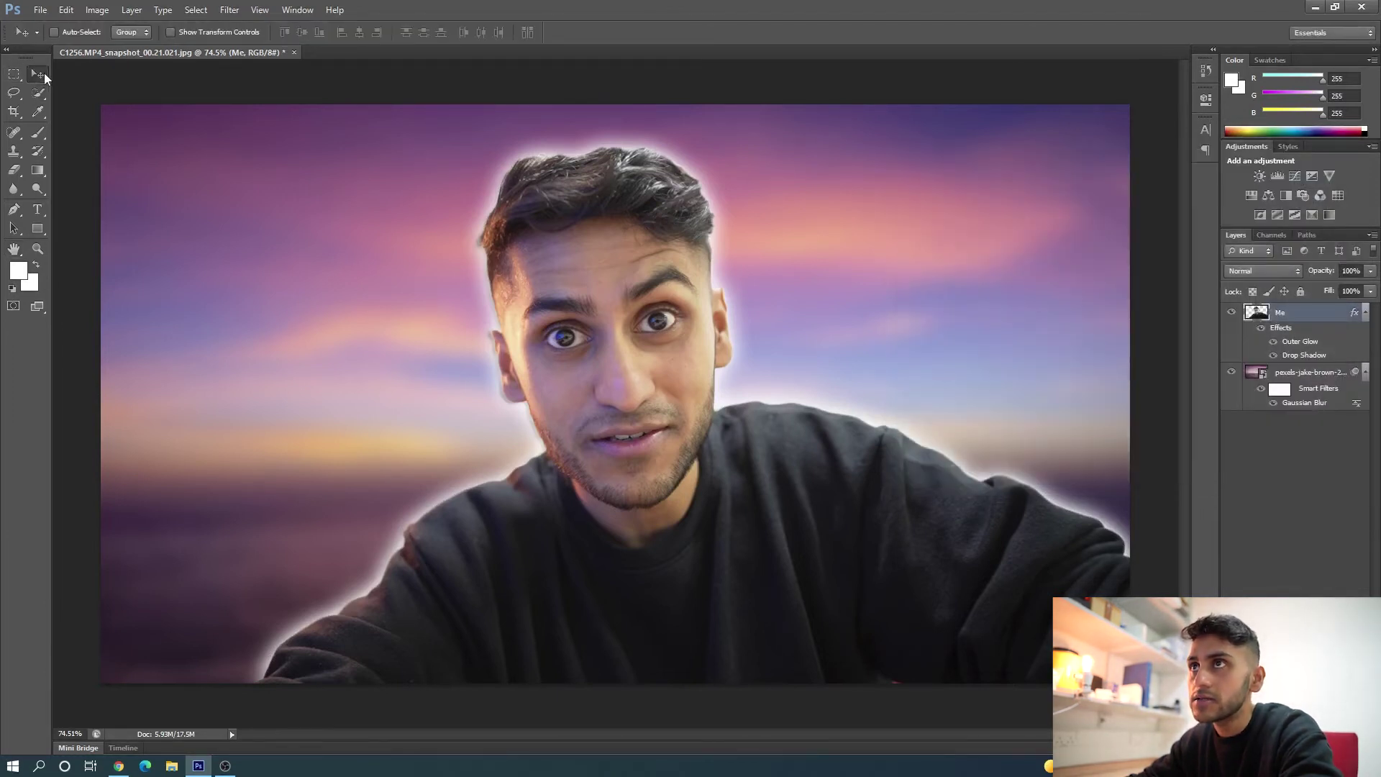
{"action": "left_click_drag", "start_coordinate": [784, 412], "coordinate": [85, 46]}
{"action": "left_click_drag", "start_coordinate": [144, 216], "coordinate": [991, 476]}
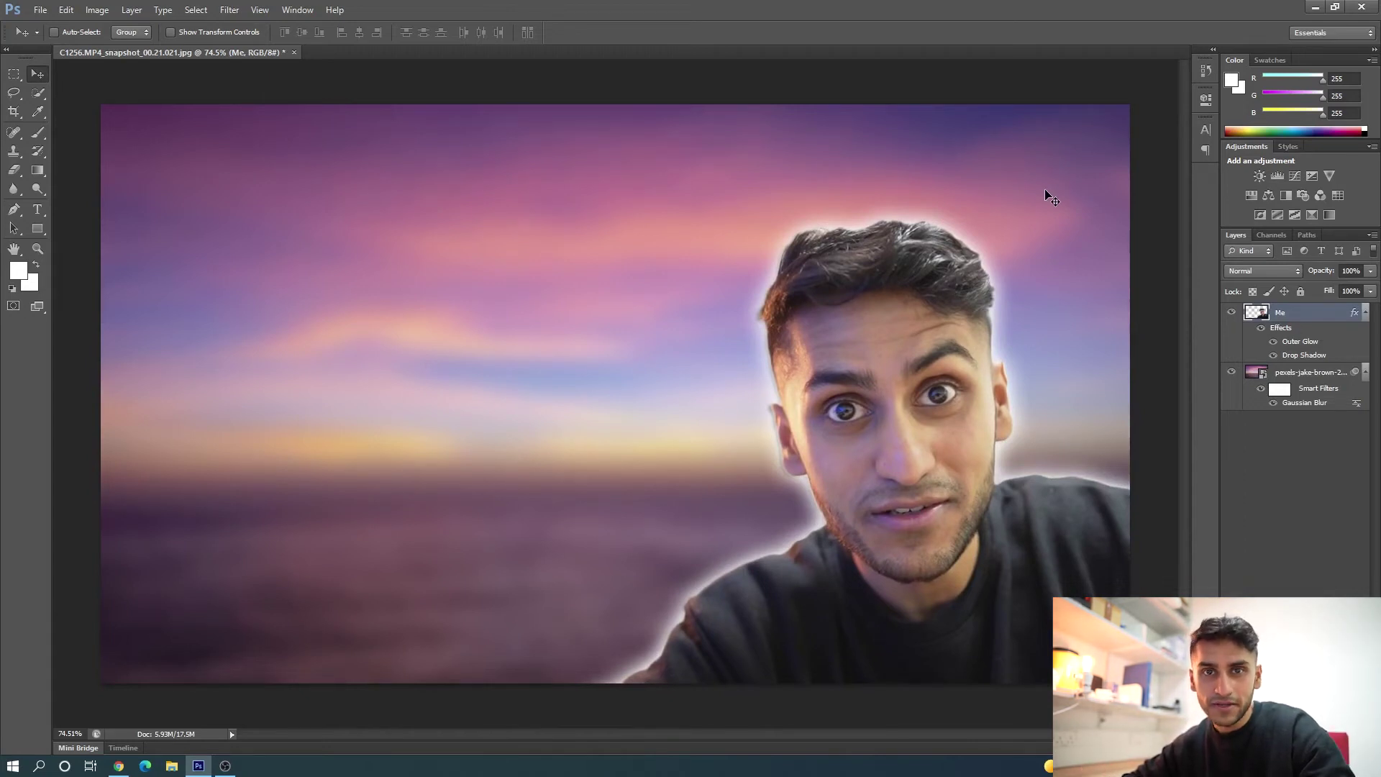
- Write the two-line title "How to Dance" in the sky area beside the man
{"action": "left_click", "coordinate": [37, 209]}
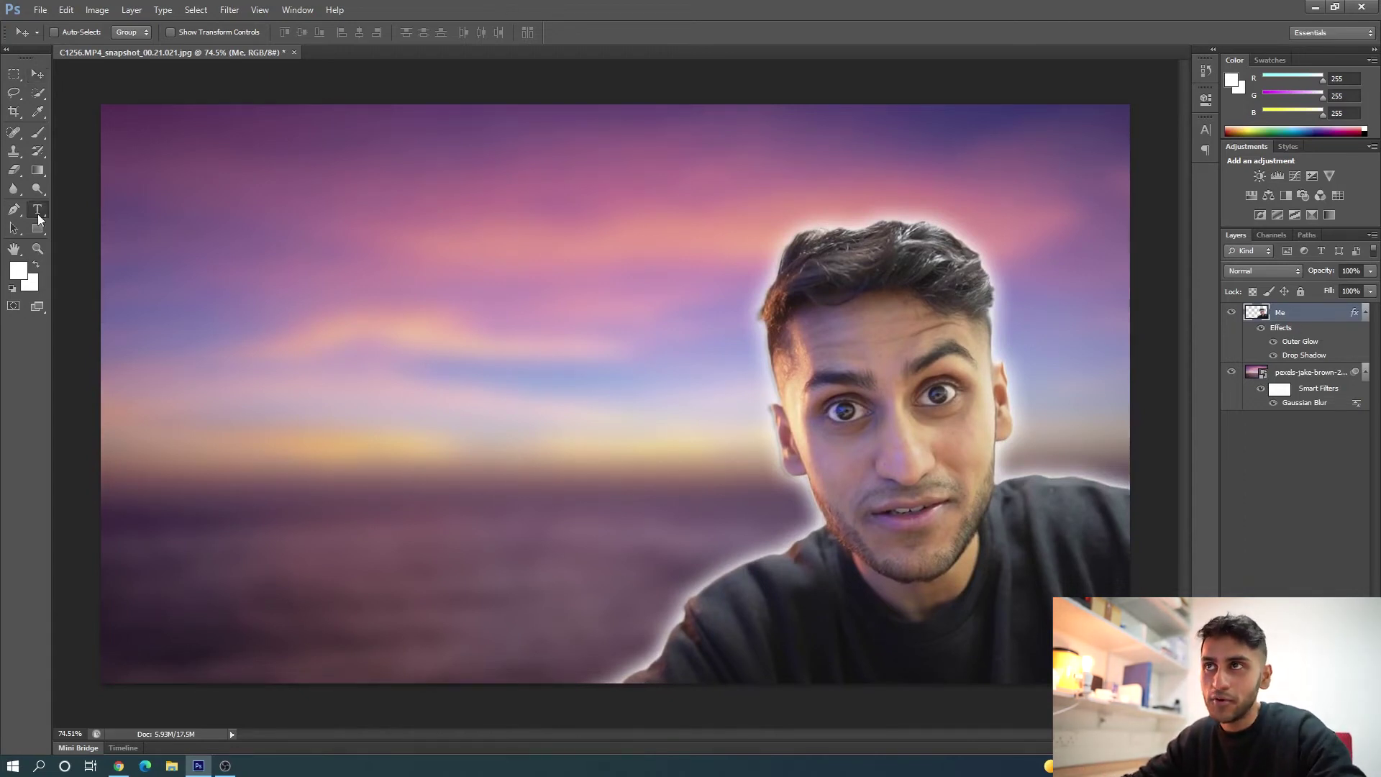
{"action": "left_click", "coordinate": [212, 271]}
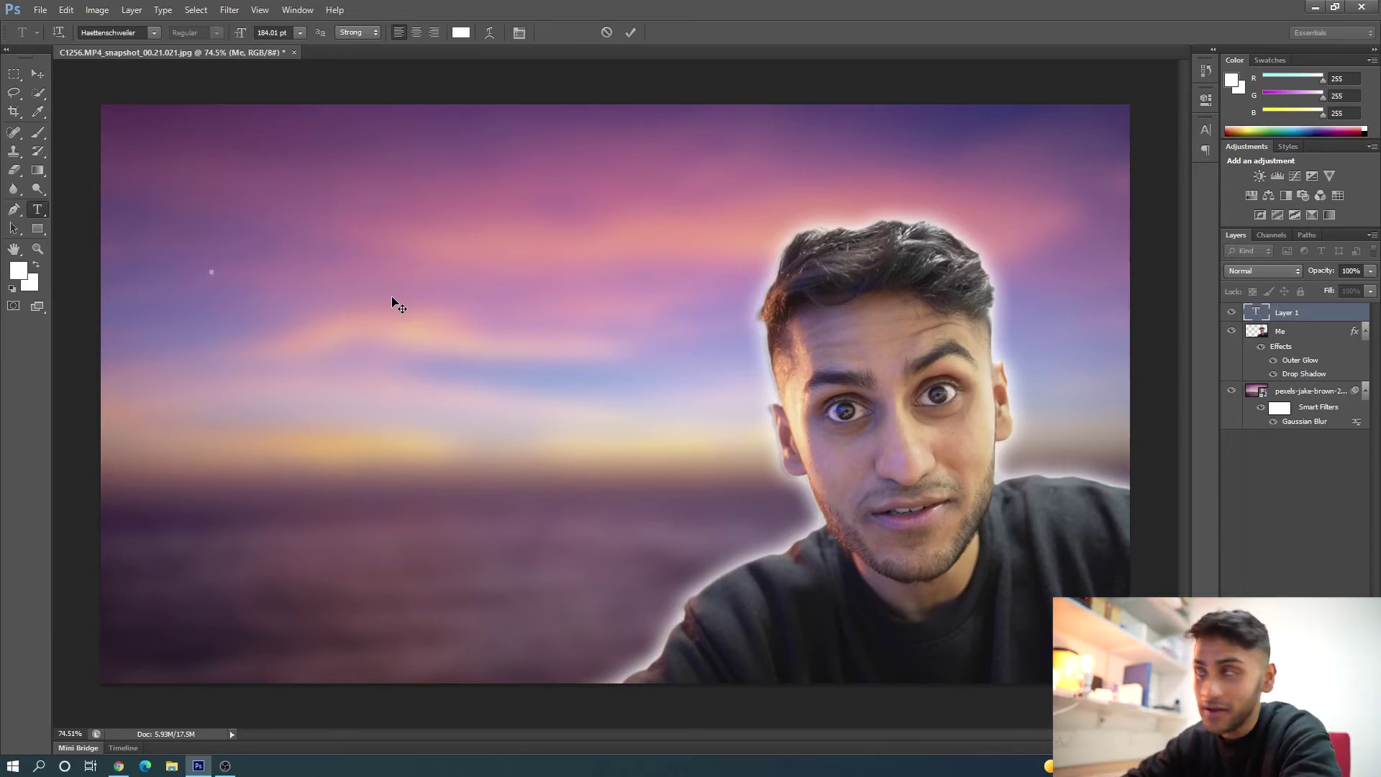
{"action": "type", "text": "H"}
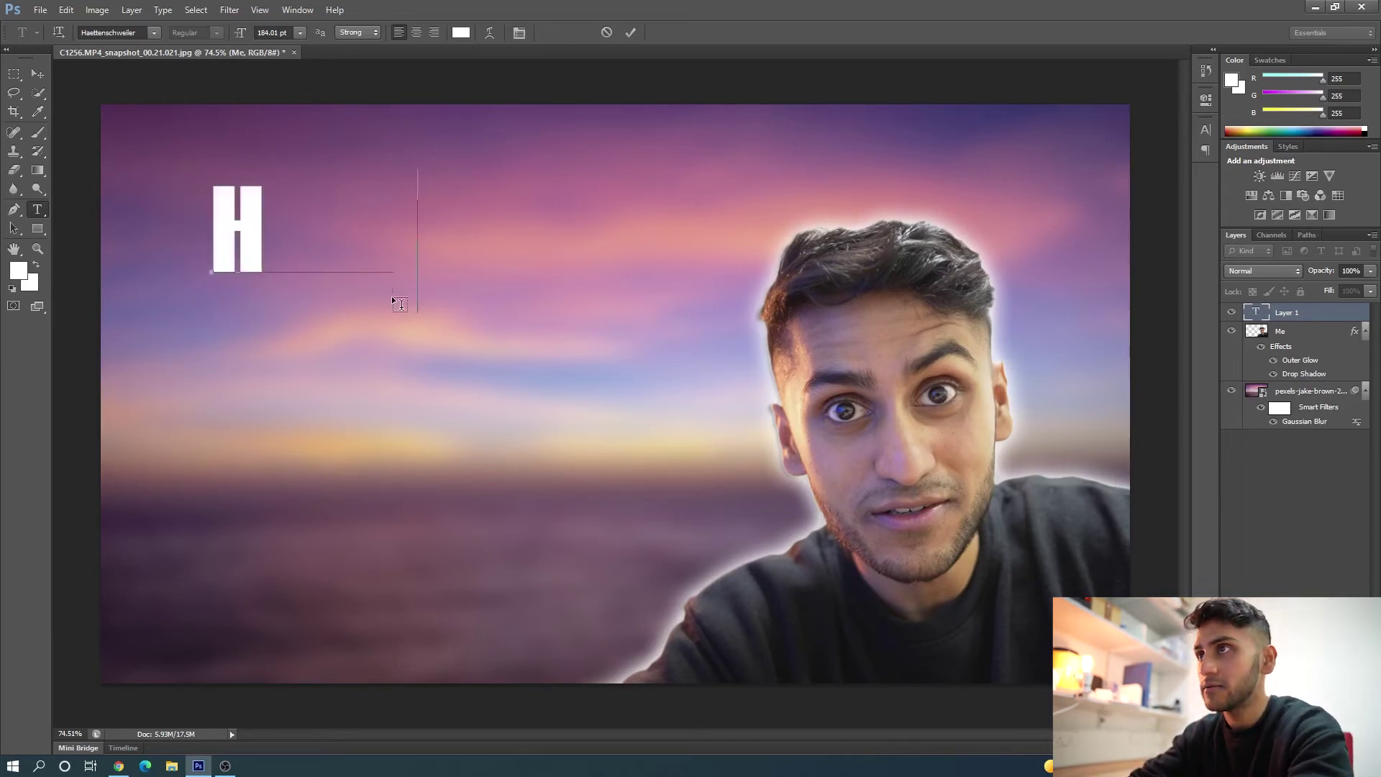
{"action": "type", "text": "ow to ance"}
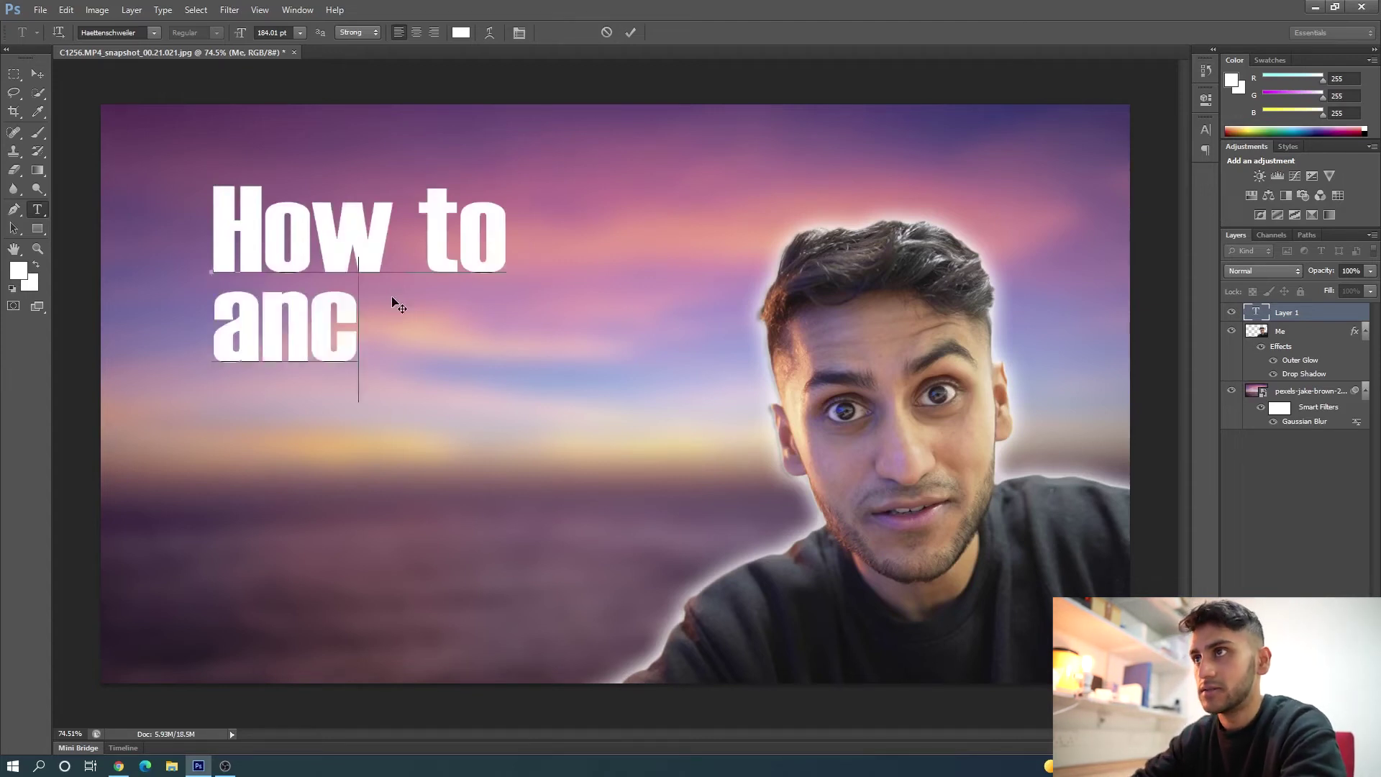
{"action": "key", "text": "Left"}
{"action": "key", "text": "Left"}
{"action": "key", "text": "Left"}
{"action": "key", "text": "Left"}
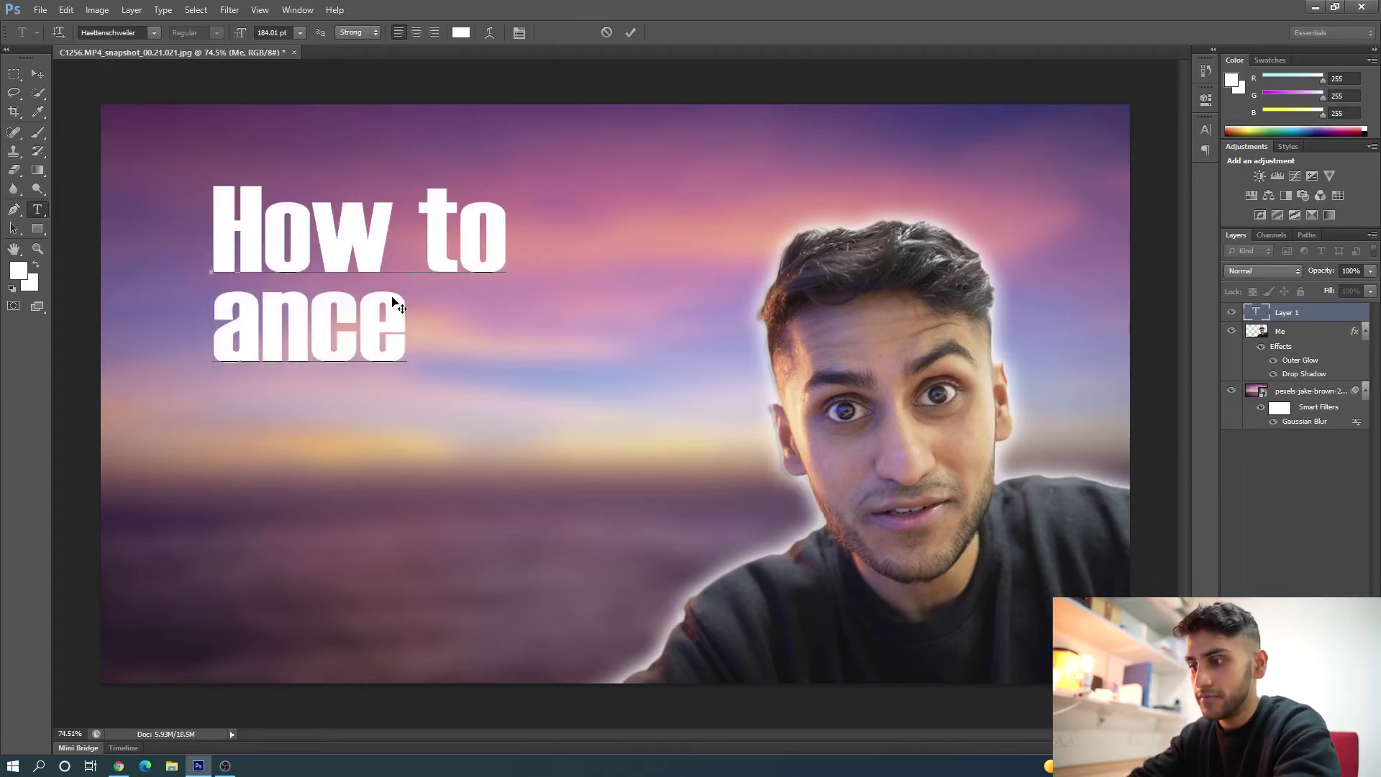
{"action": "type", "text": "D"}
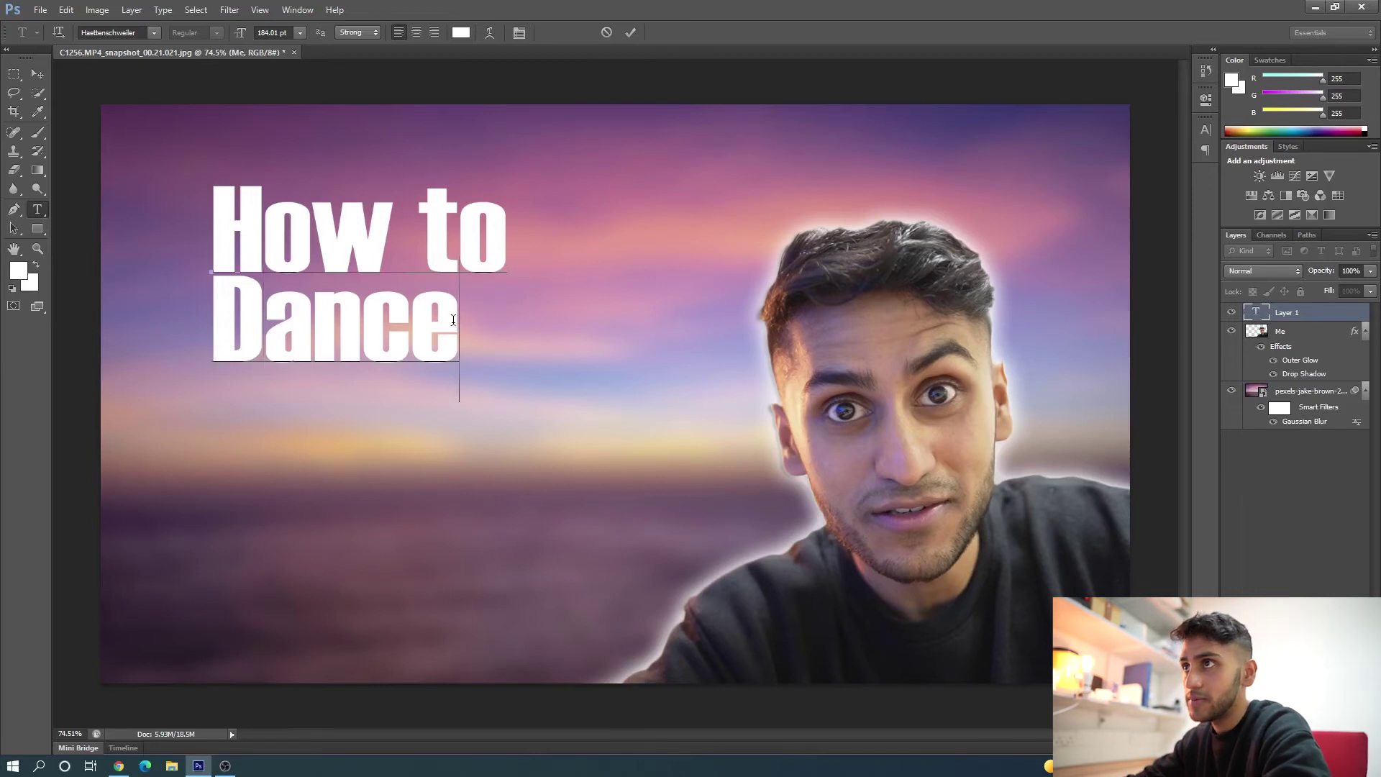
- Try the Impact and Berlin Sans FB Demi fonts on the whole title text
{"action": "left_click_drag", "start_coordinate": [453, 320], "coordinate": [157, 171]}
{"action": "left_click", "coordinate": [155, 32]}
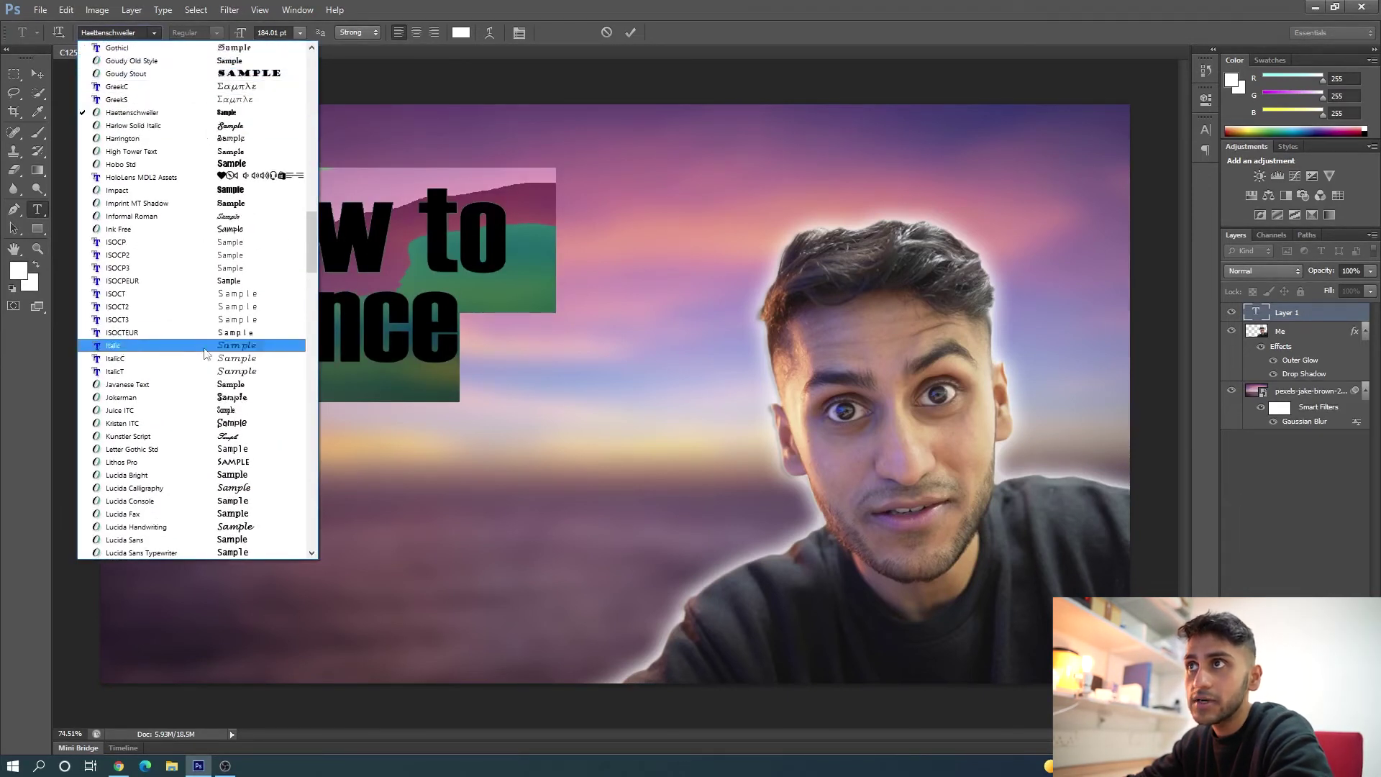
{"action": "left_click", "coordinate": [244, 190]}
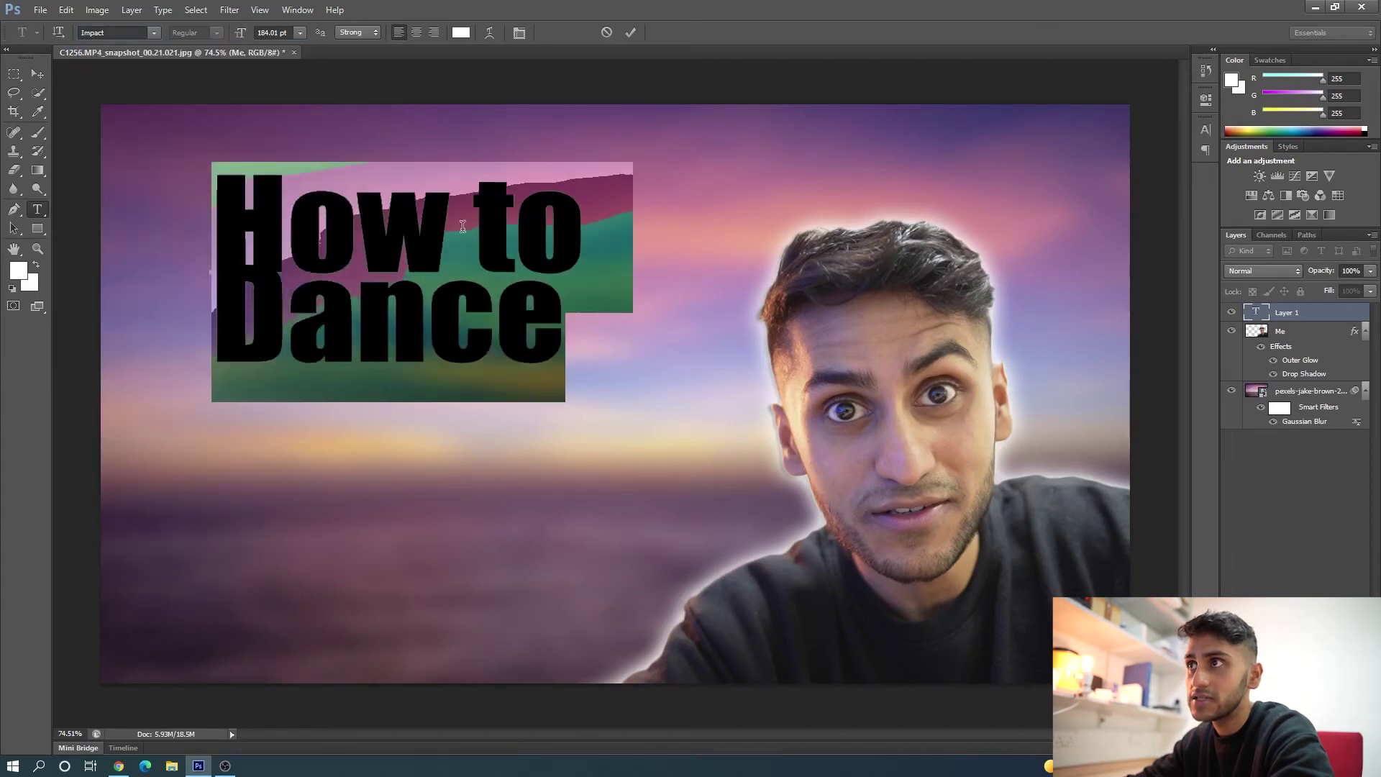
{"action": "left_click", "coordinate": [153, 32]}
{"action": "scroll", "coordinate": [215, 101], "scroll_direction": "up", "scroll_amount": 10}
{"action": "scroll", "coordinate": [215, 101], "scroll_direction": "up", "scroll_amount": 5}
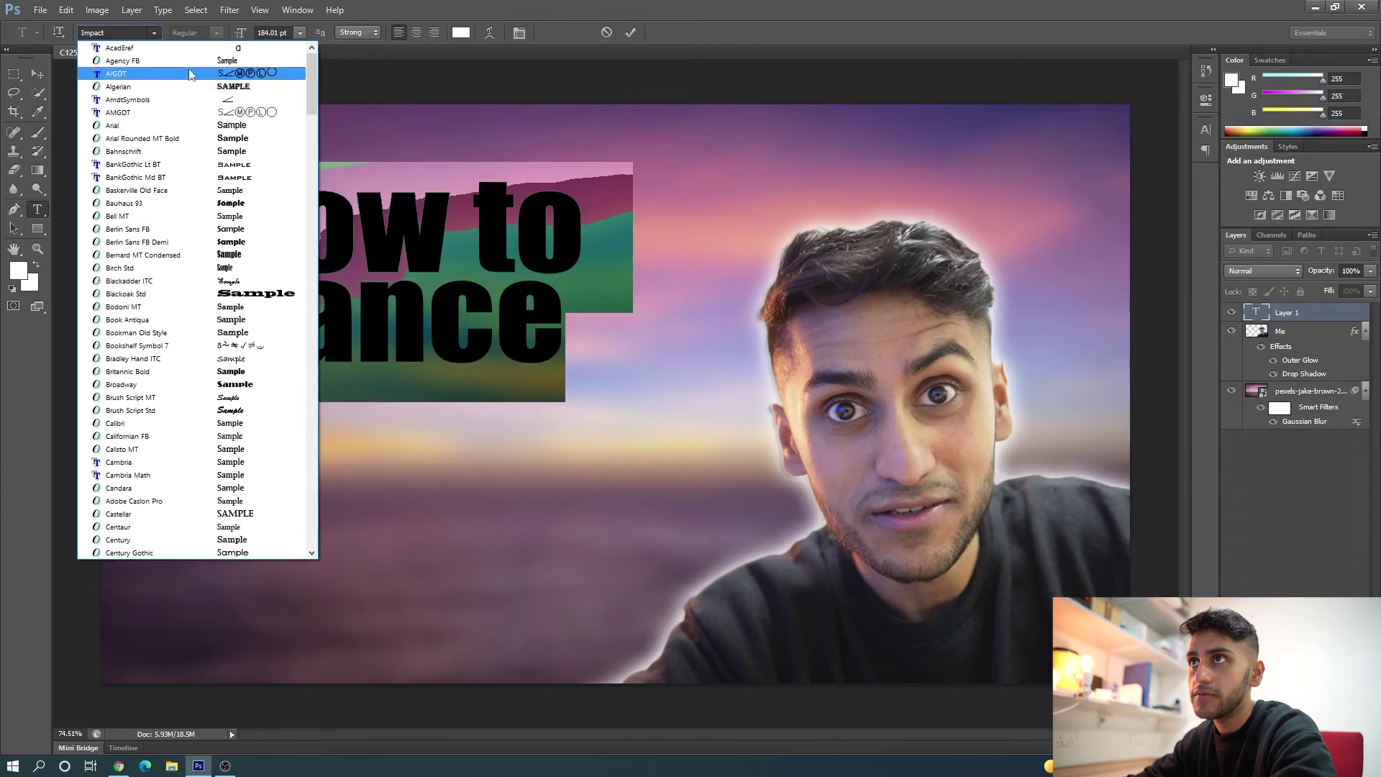
{"action": "left_click", "coordinate": [214, 241]}
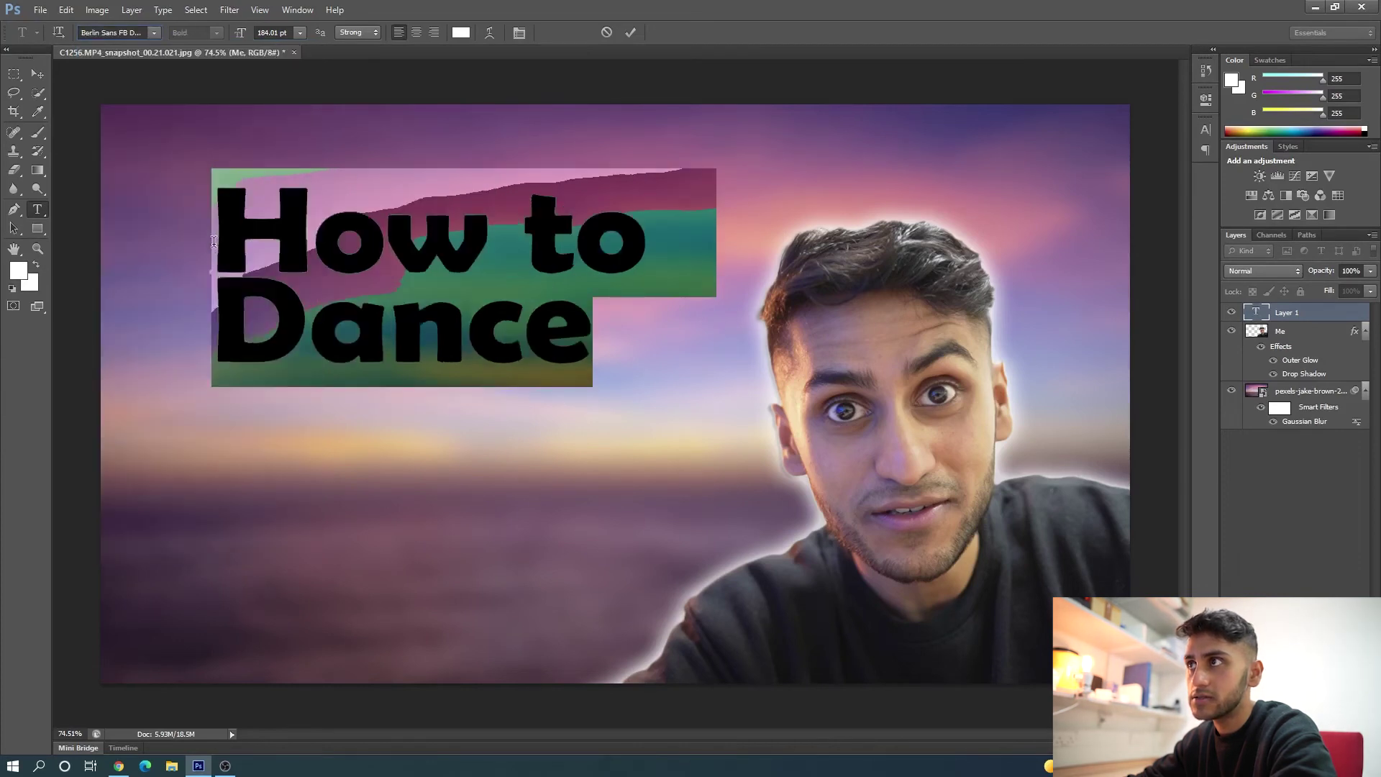
{"action": "left_click", "coordinate": [156, 33]}
{"action": "left_click", "coordinate": [561, 79]}
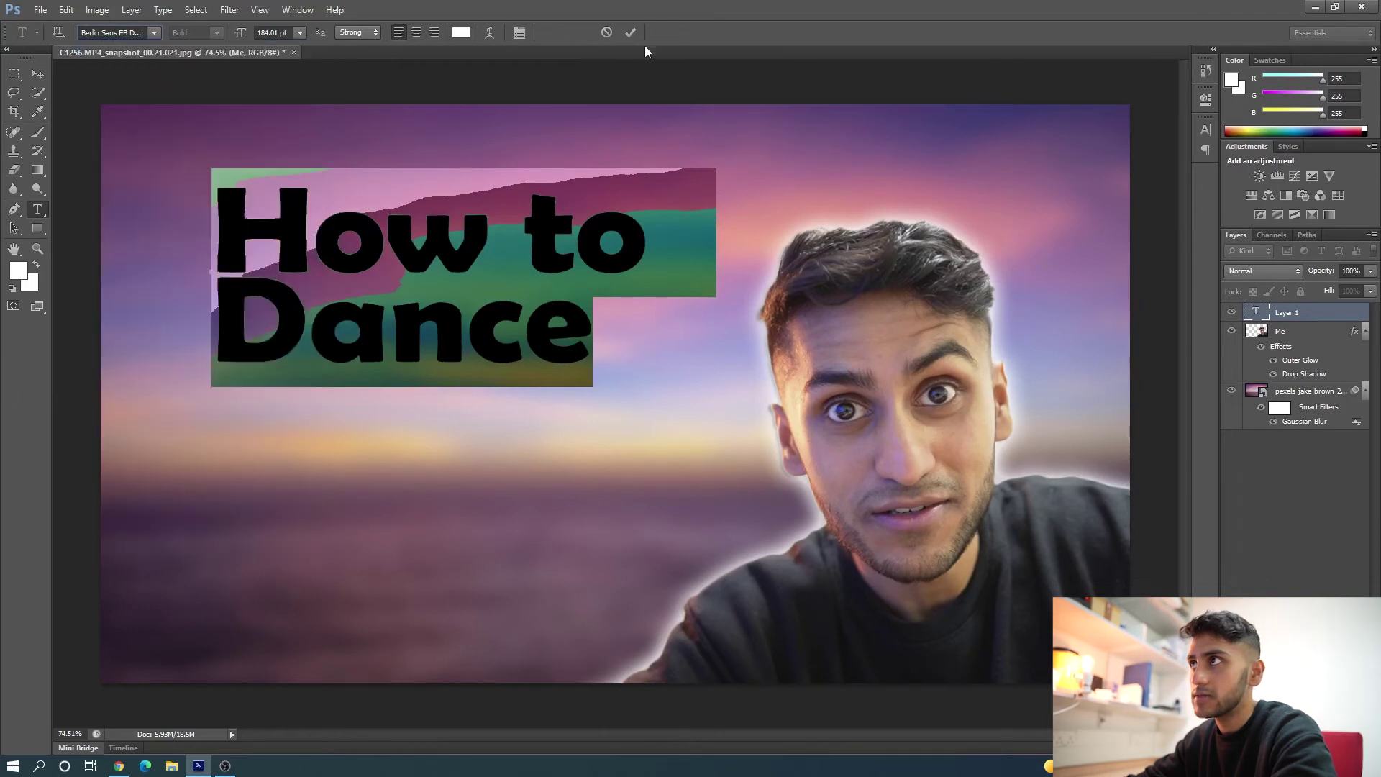
- Try a 225.01 pt font size, 234.26 pt leading and 26% vertical scale on the title, and discard the text
{"action": "left_click", "coordinate": [1205, 130]}
{"action": "left_click_drag", "start_coordinate": [1051, 159], "coordinate": [1201, 178]}
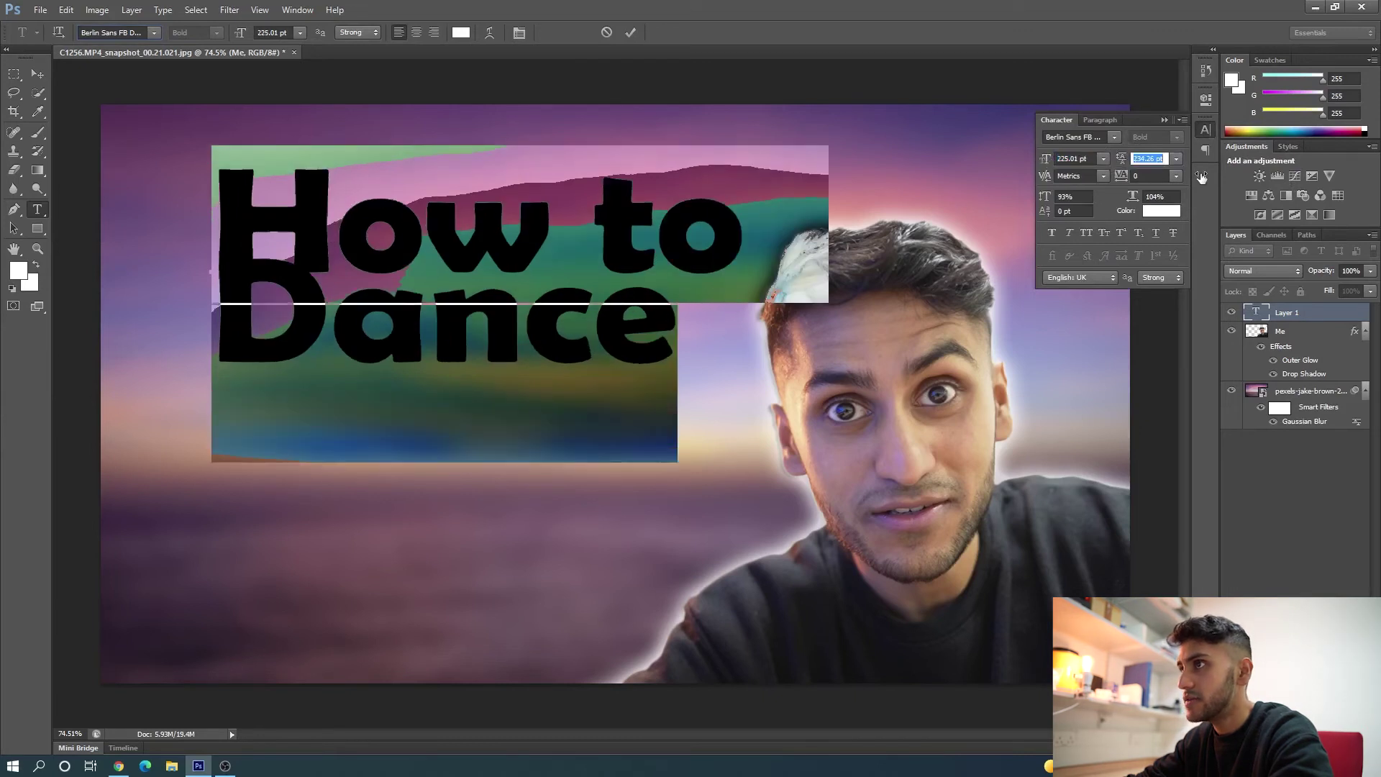
{"action": "left_click_drag", "start_coordinate": [1047, 200], "coordinate": [1005, 206]}
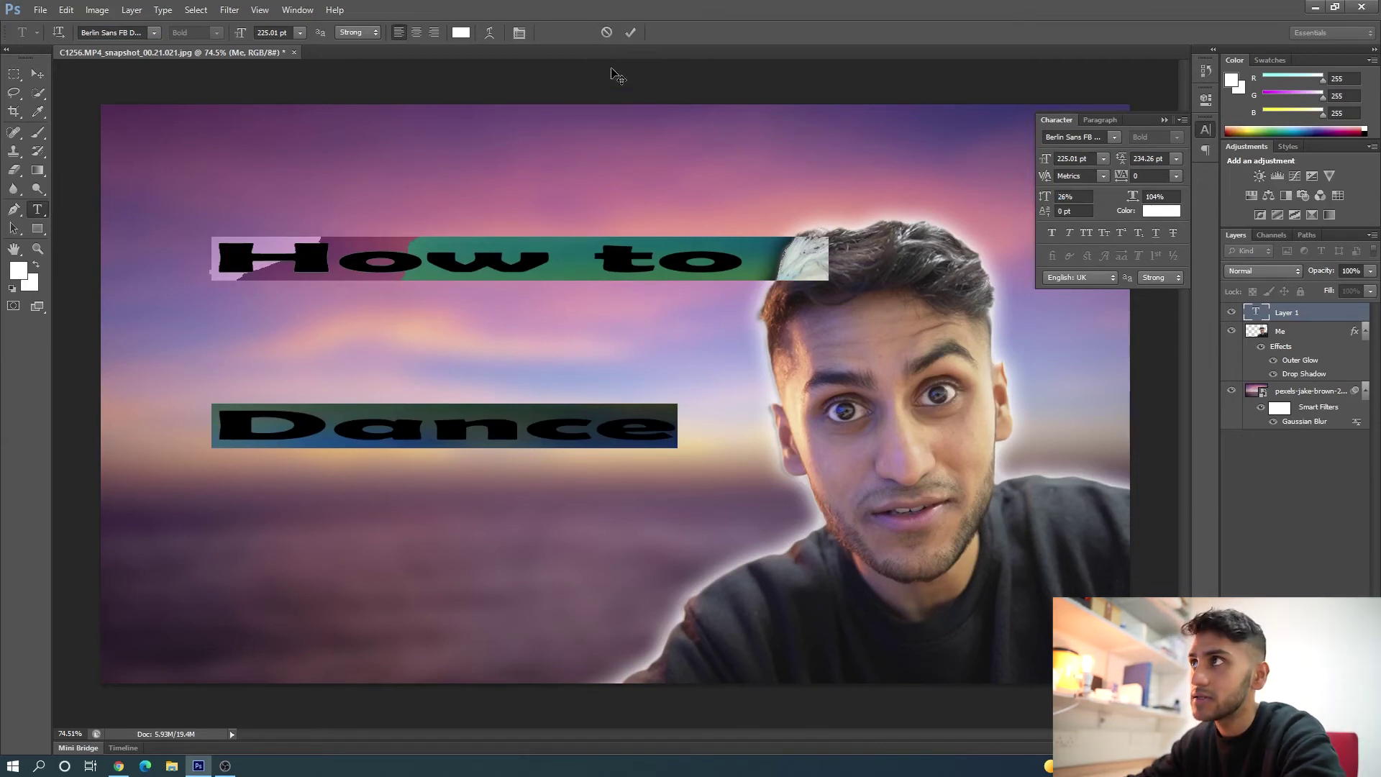
{"action": "left_click", "coordinate": [607, 33]}
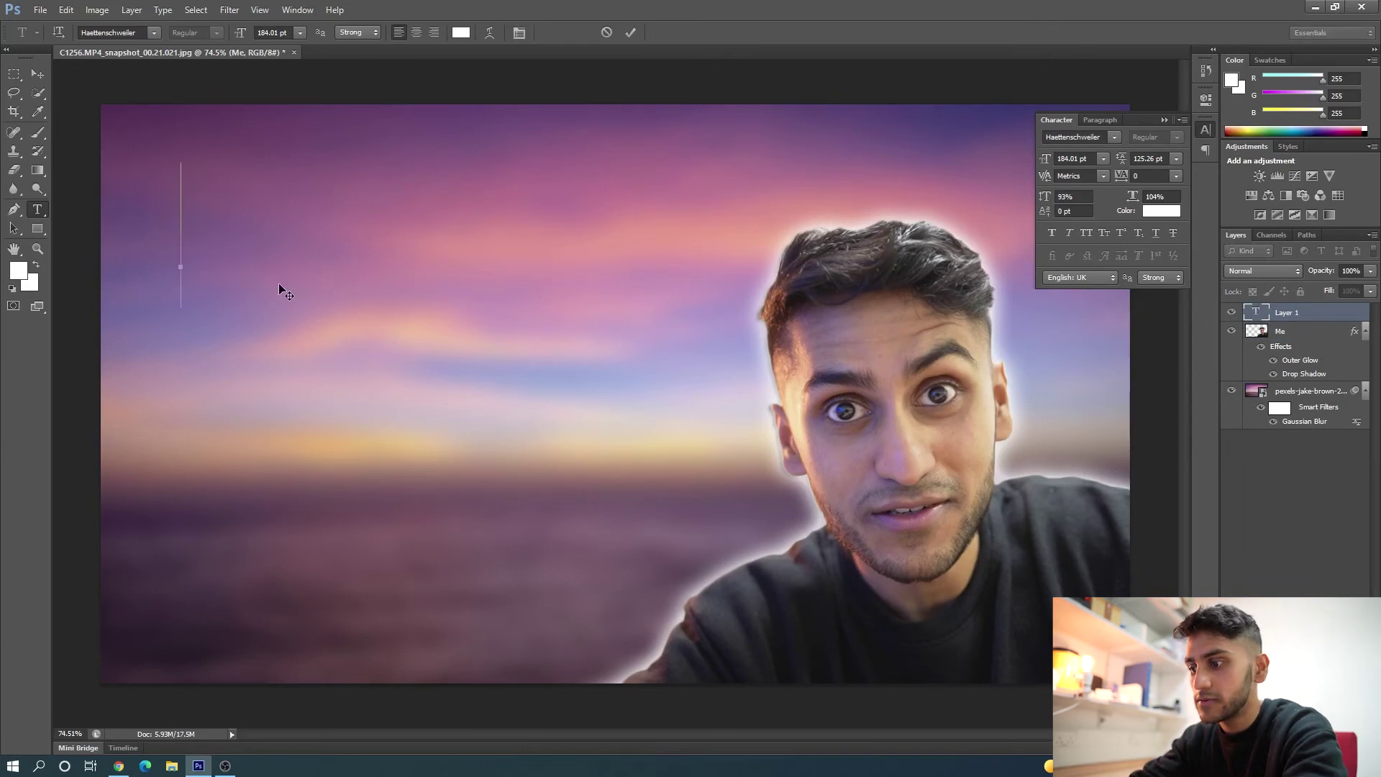
- Write a new title in the sky beside the man, with "How" on the first line and "To Dance" on the second
{"action": "type", "text": "How"}
{"action": "key", "text": "Return"}
{"action": "type", "text": "t"}
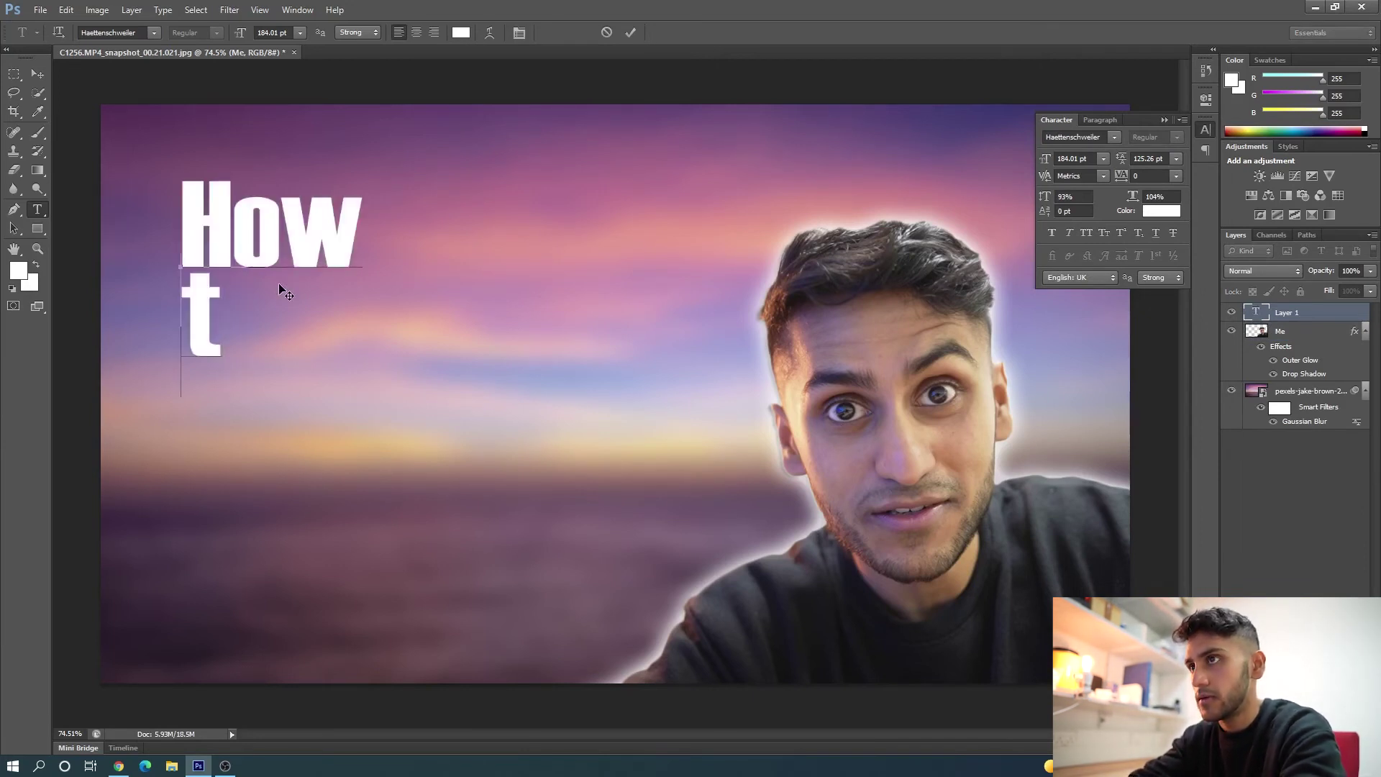
{"action": "key", "text": "BackSpace"}
{"action": "type", "text": "To Danc"}
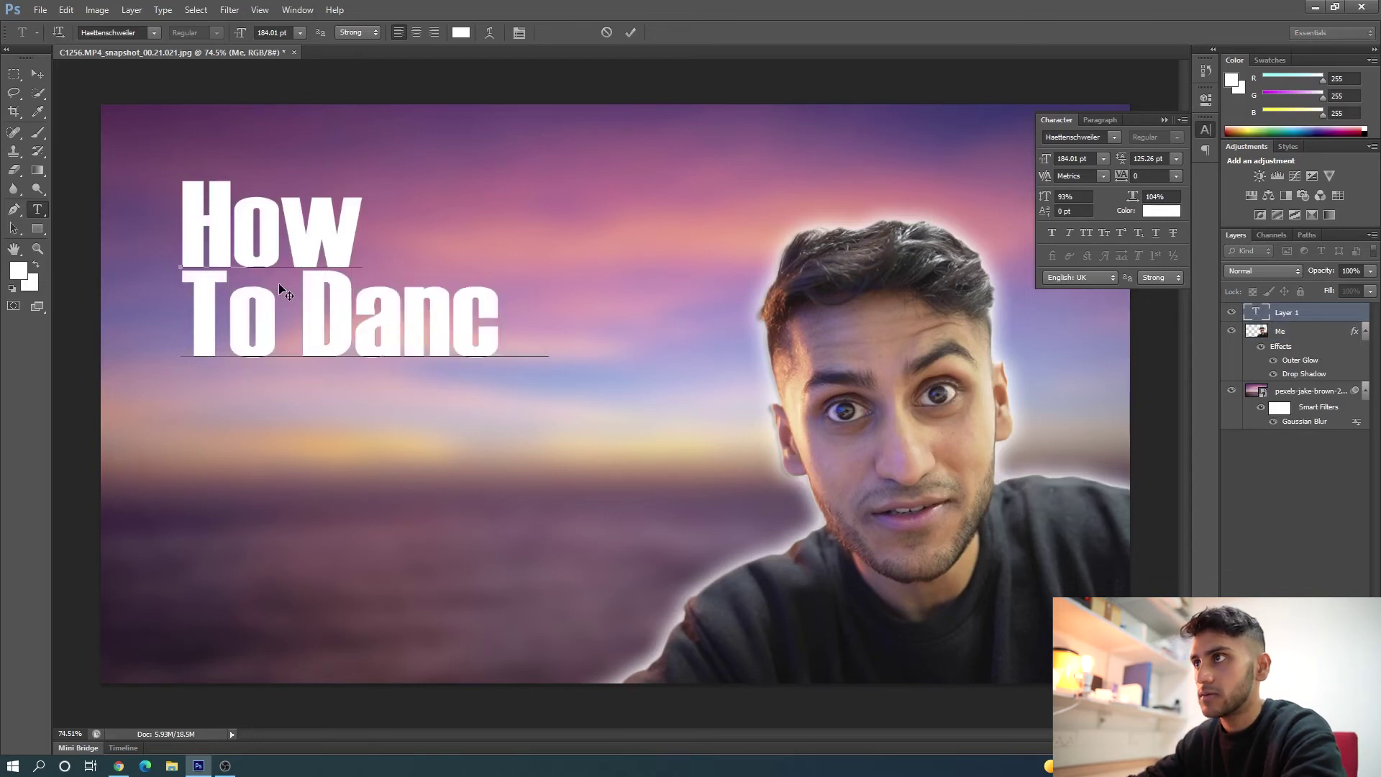
{"action": "type", "text": "e"}
{"action": "left_click", "coordinate": [632, 36]}
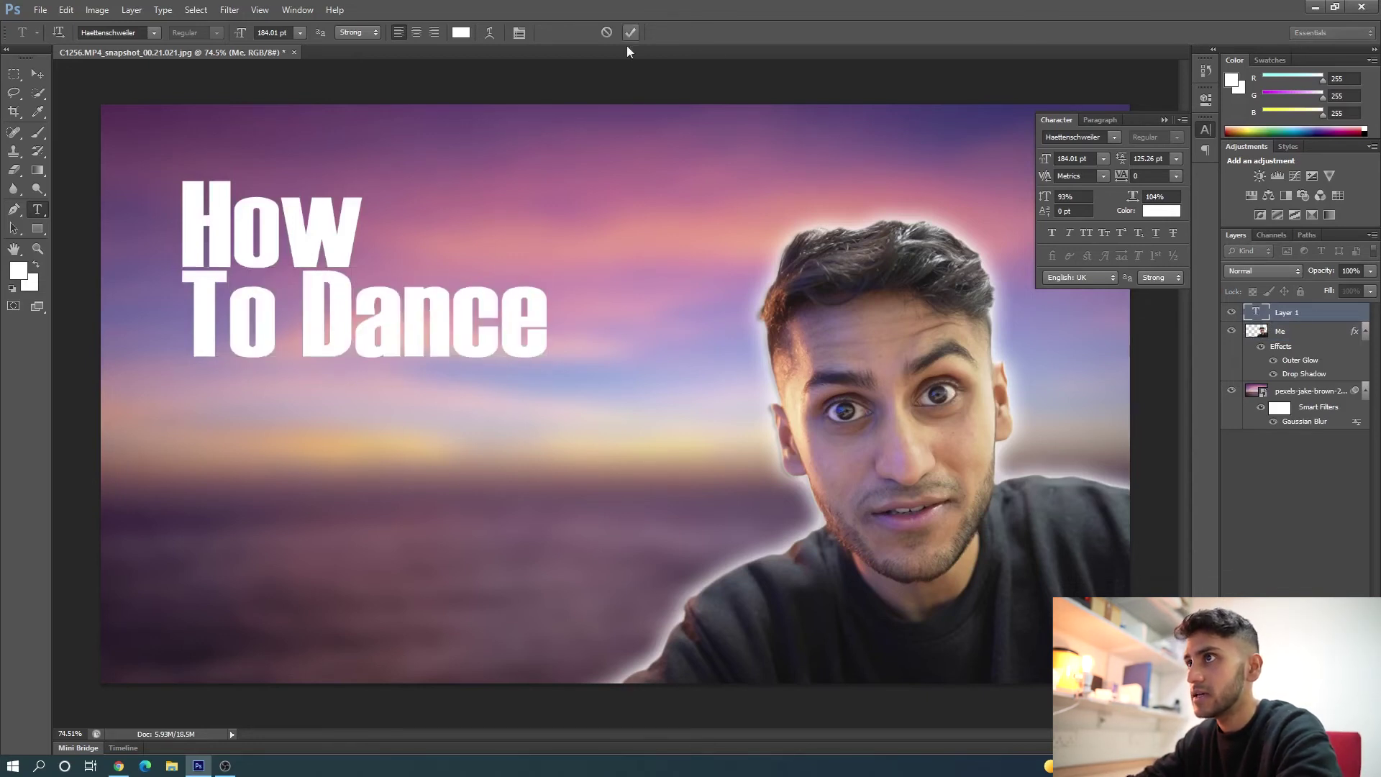
- Set the title's font size to 293.01 pt and leading to 198.26 pt, and move it slightly down and left beside the man
{"action": "left_click_drag", "start_coordinate": [1045, 166], "coordinate": [1123, 178]}
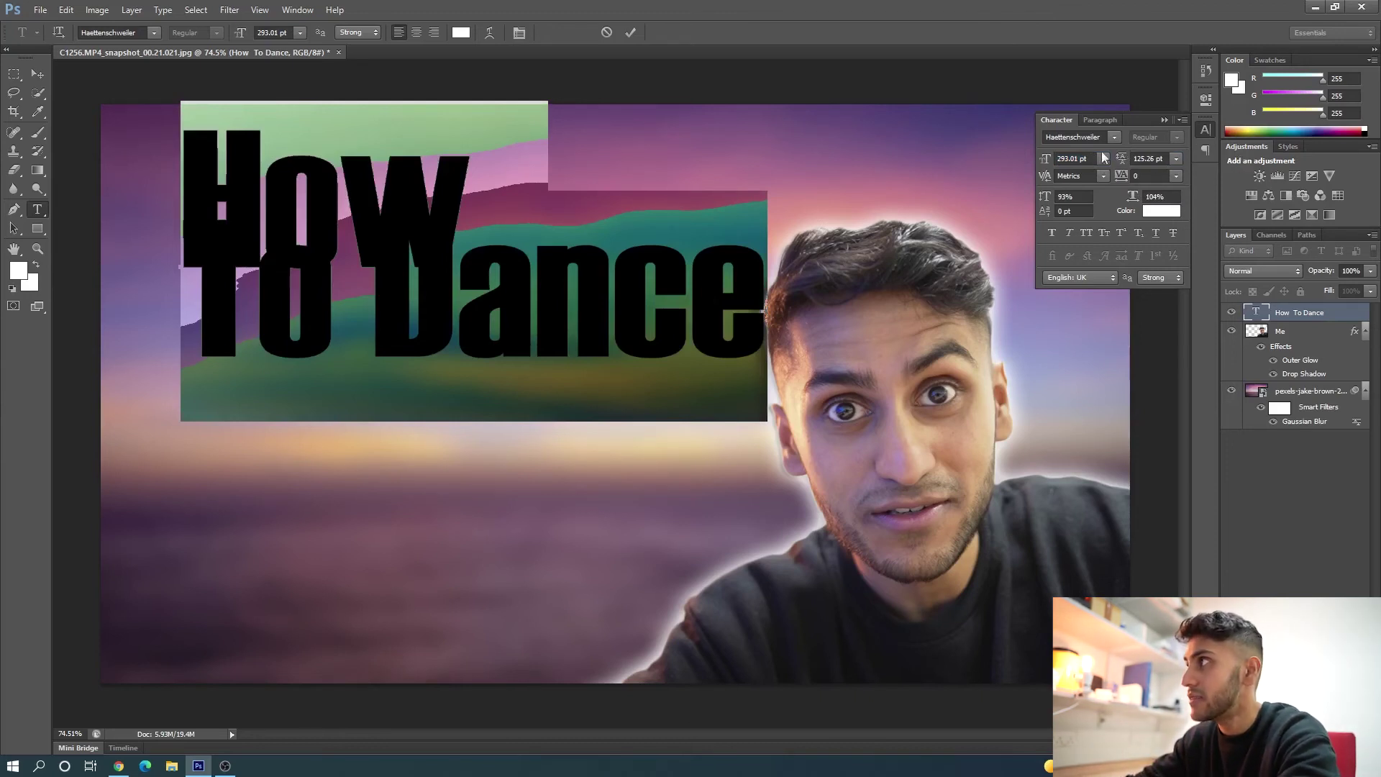
{"action": "left_click_drag", "start_coordinate": [1131, 164], "coordinate": [1176, 176]}
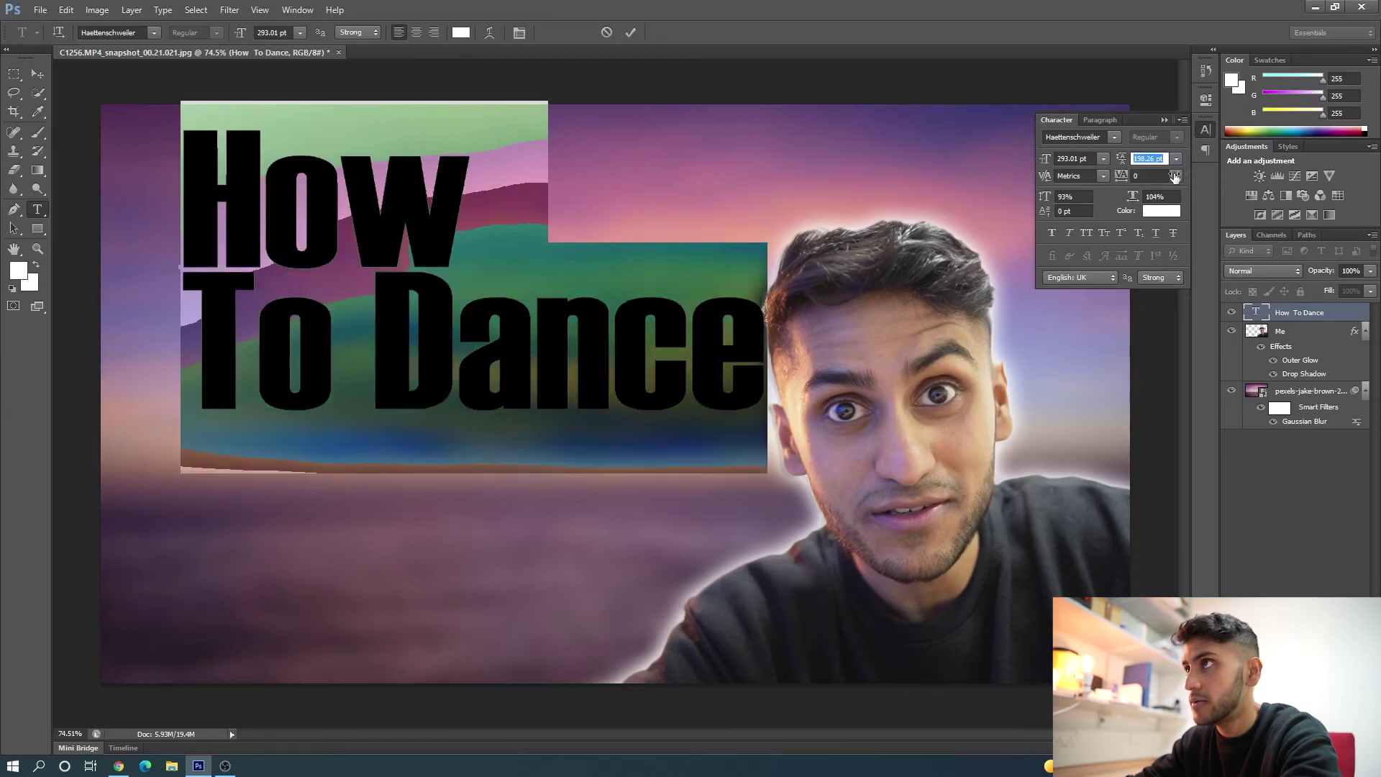
{"action": "left_click", "coordinate": [630, 32]}
{"action": "left_click", "coordinate": [37, 74]}
{"action": "left_click_drag", "start_coordinate": [592, 375], "coordinate": [555, 454]}
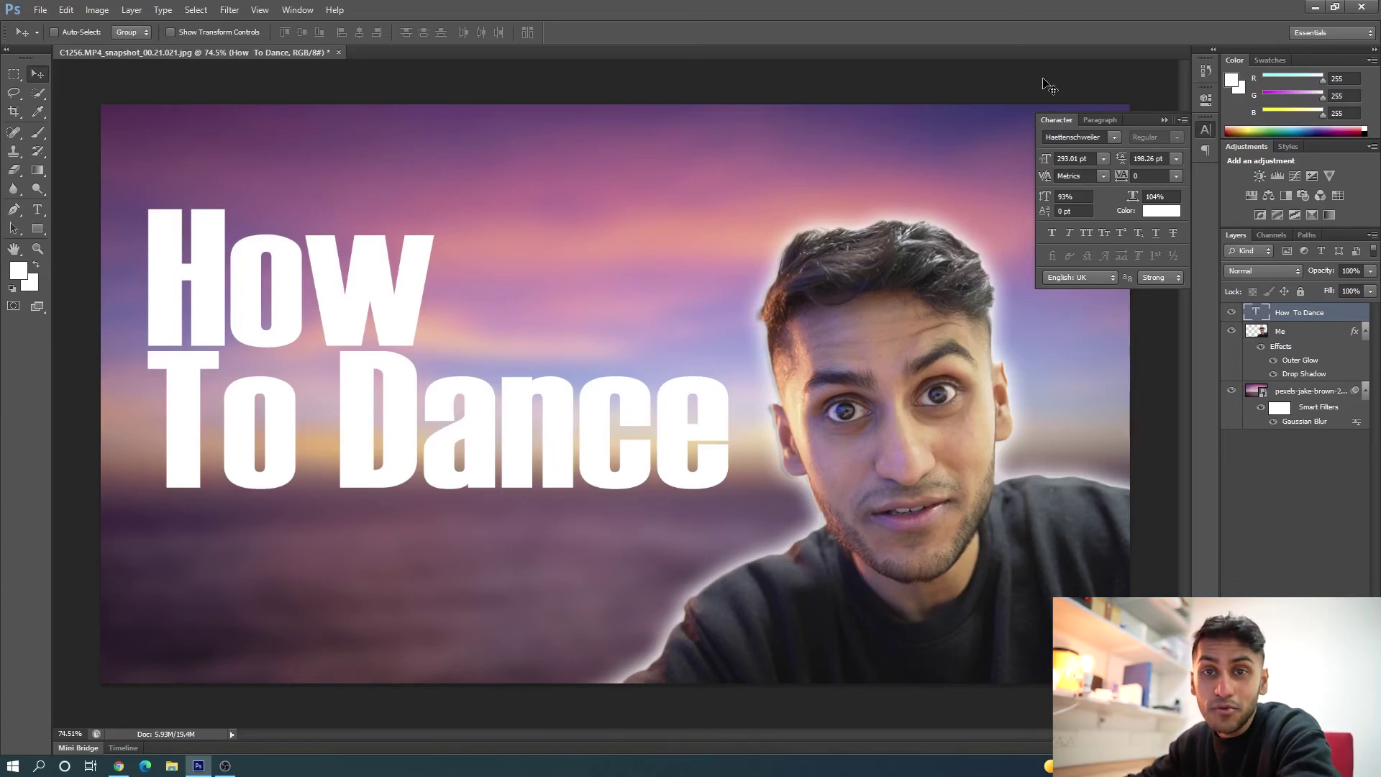
- Add a drop shadow to the title text layer
{"action": "right_click", "coordinate": [1288, 312]}
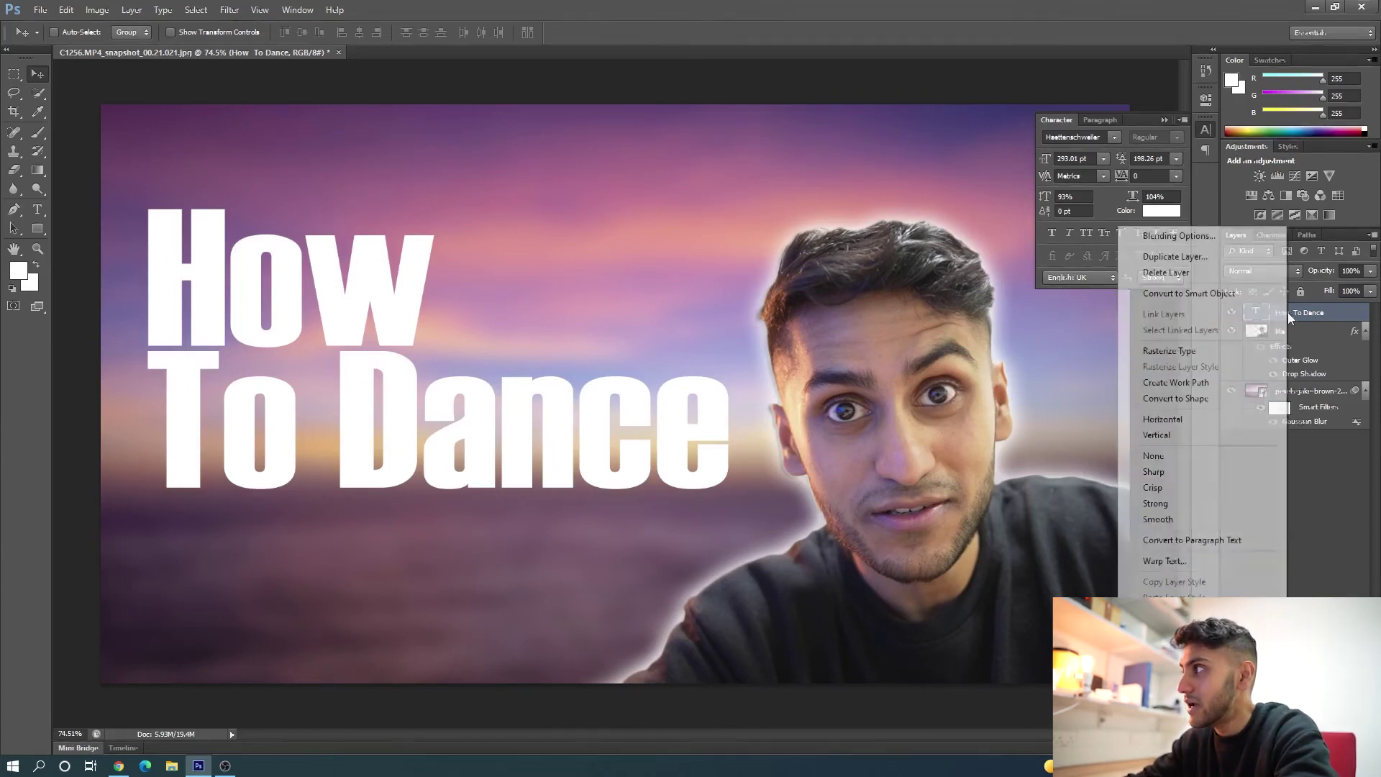
{"action": "left_click", "coordinate": [1242, 237]}
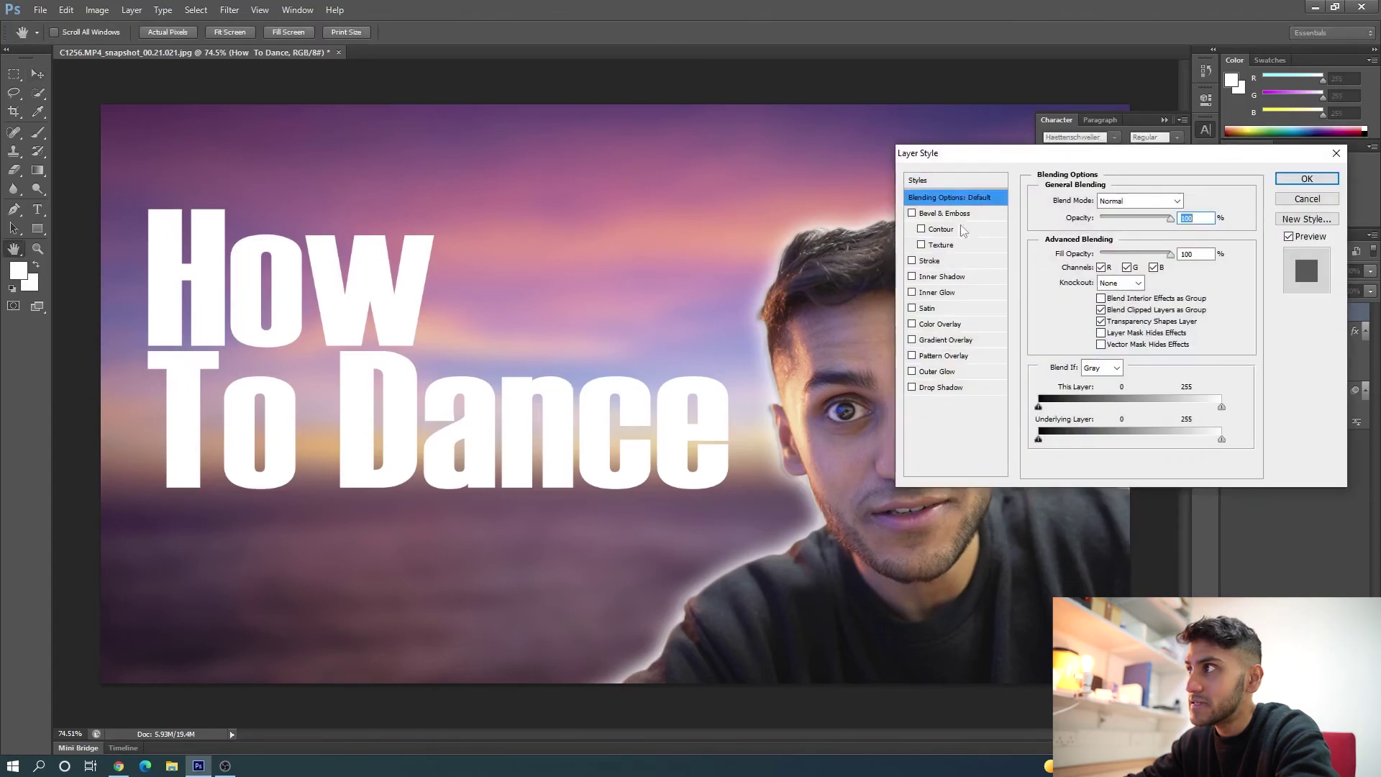
{"action": "left_click_drag", "start_coordinate": [993, 157], "coordinate": [1006, 169]}
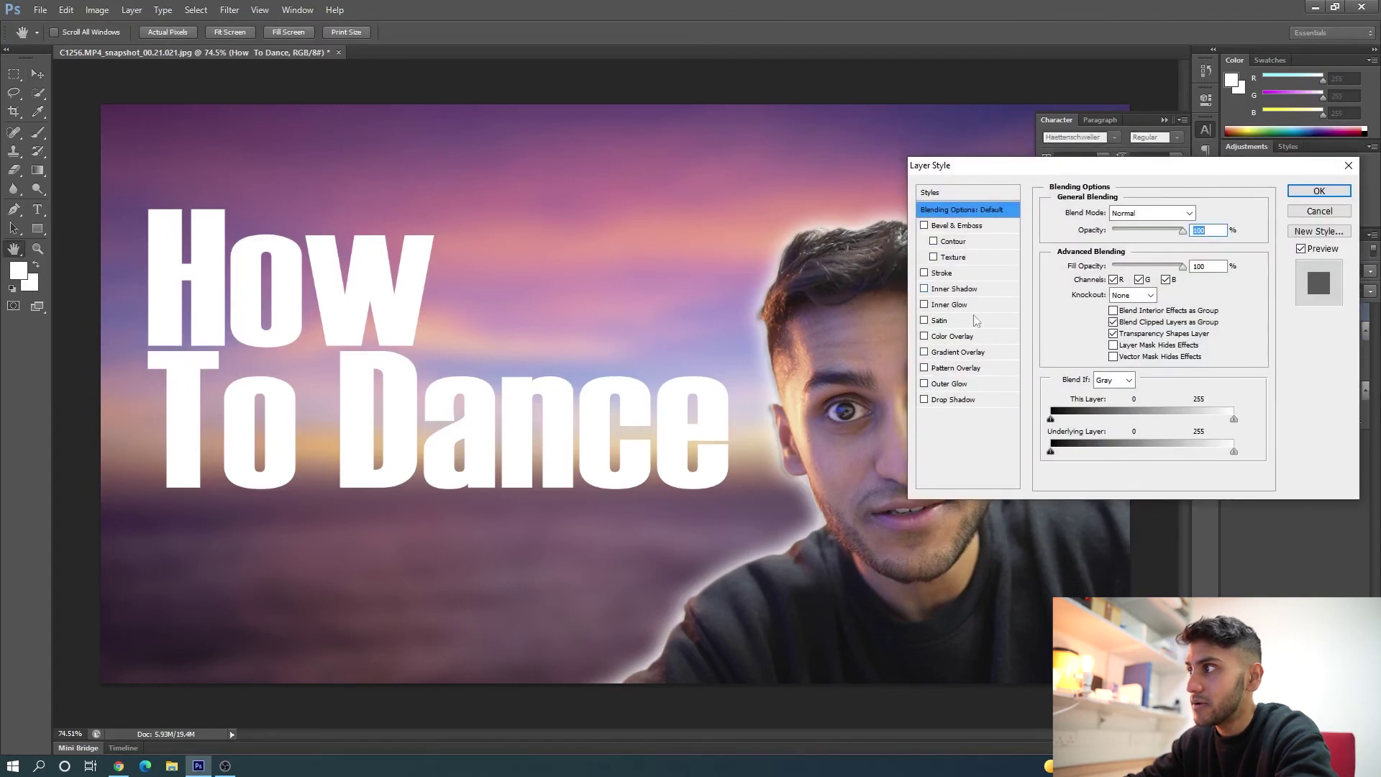
{"action": "left_click", "coordinate": [957, 400]}
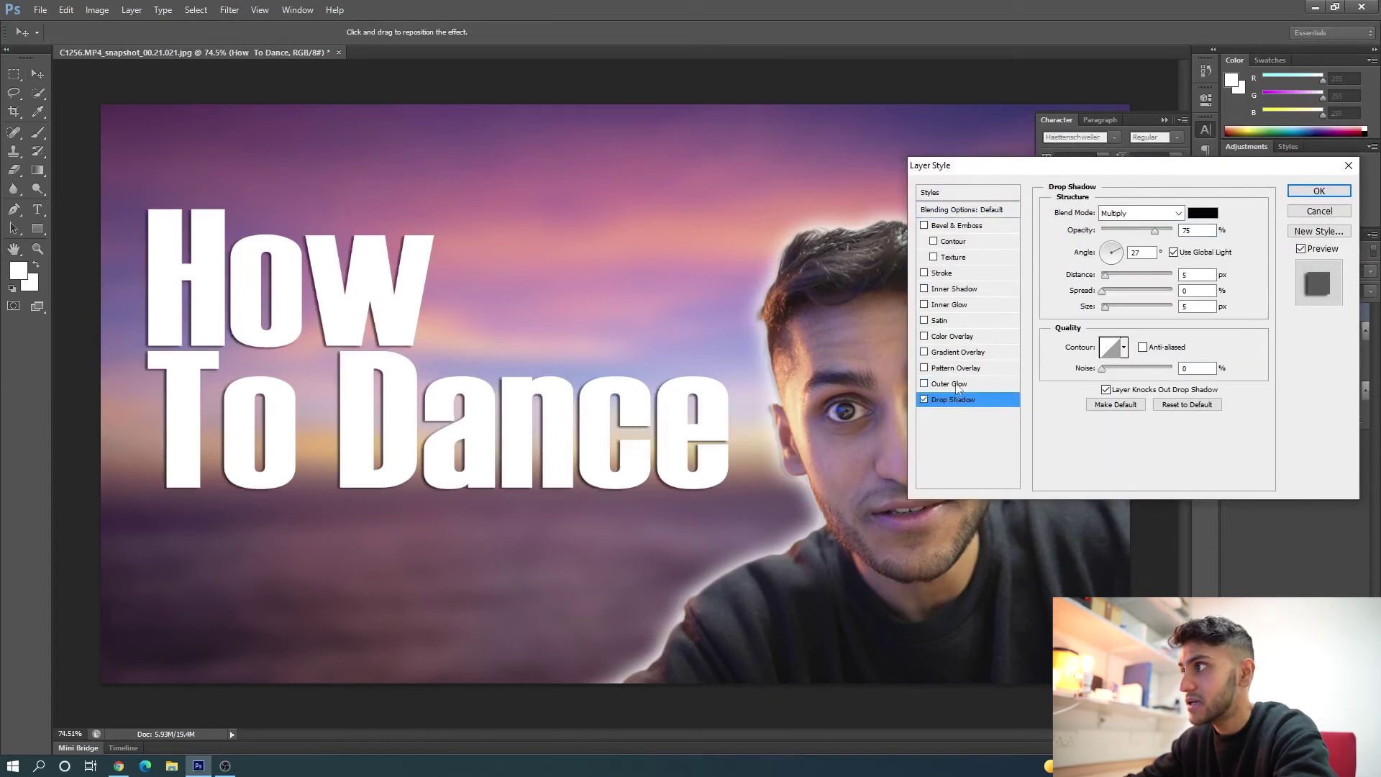
- Try an outer glow on the title text and switch it off again
{"action": "left_click", "coordinate": [957, 389]}
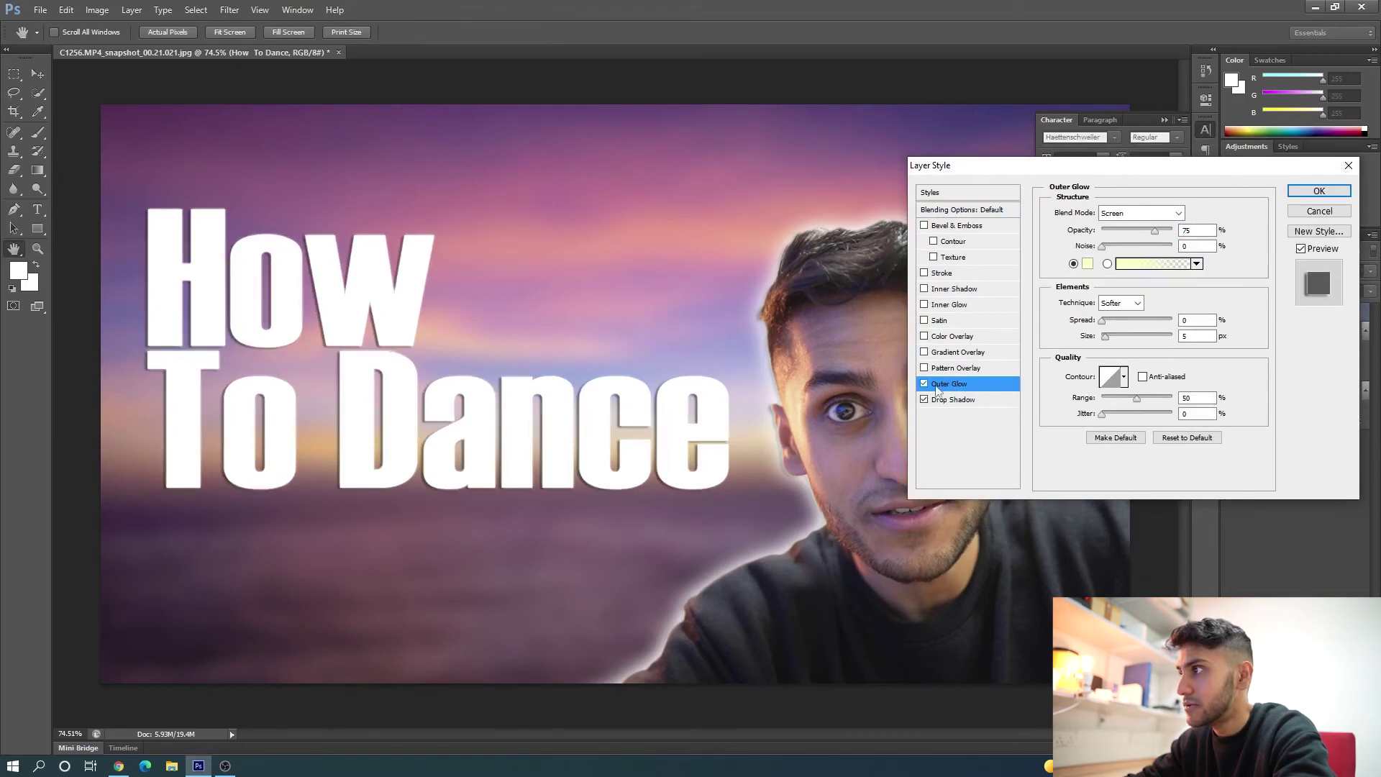
{"action": "left_click", "coordinate": [1087, 263]}
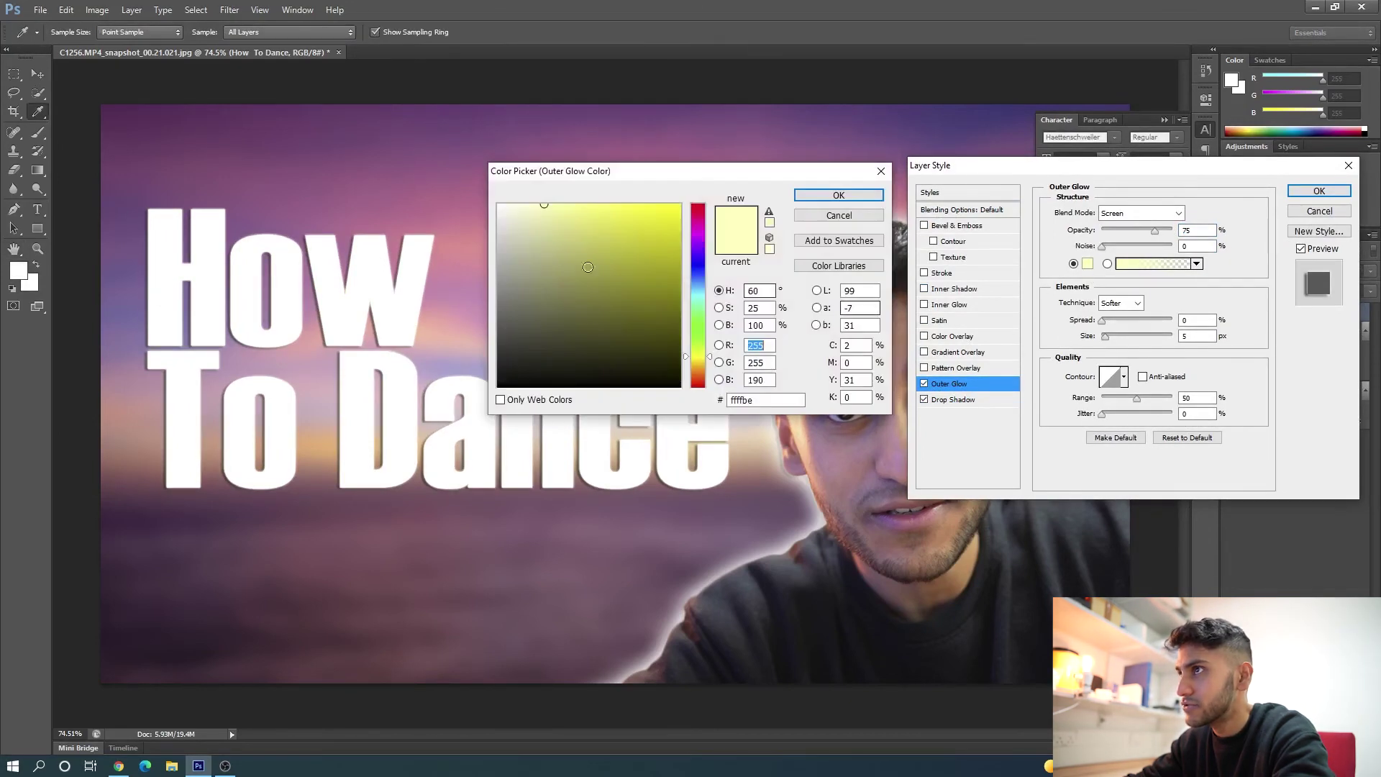
{"action": "left_click", "coordinate": [835, 211]}
{"action": "left_click", "coordinate": [924, 383]}
- Add a black outside stroke of 7 px to the title text and apply the layer style
{"action": "left_click", "coordinate": [942, 274]}
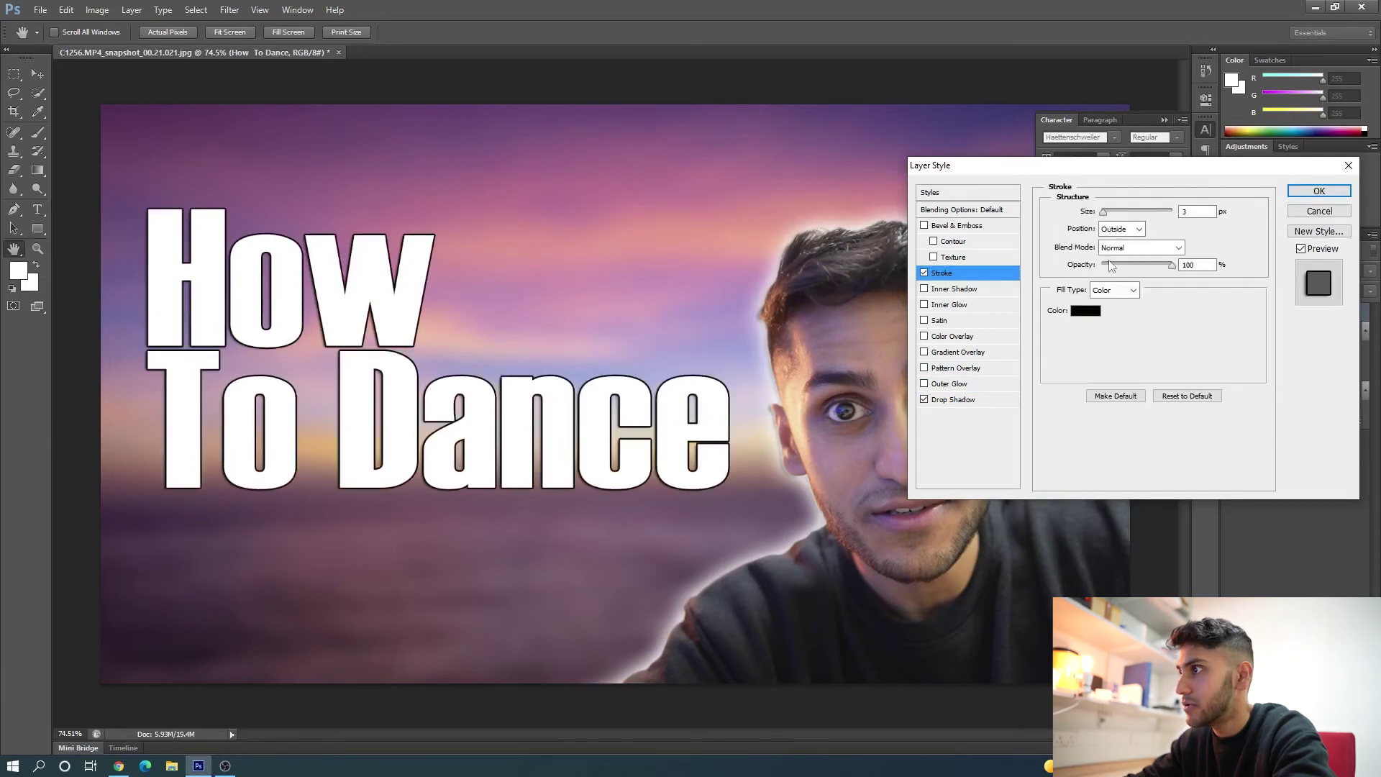
{"action": "left_click_drag", "start_coordinate": [1105, 215], "coordinate": [1107, 218]}
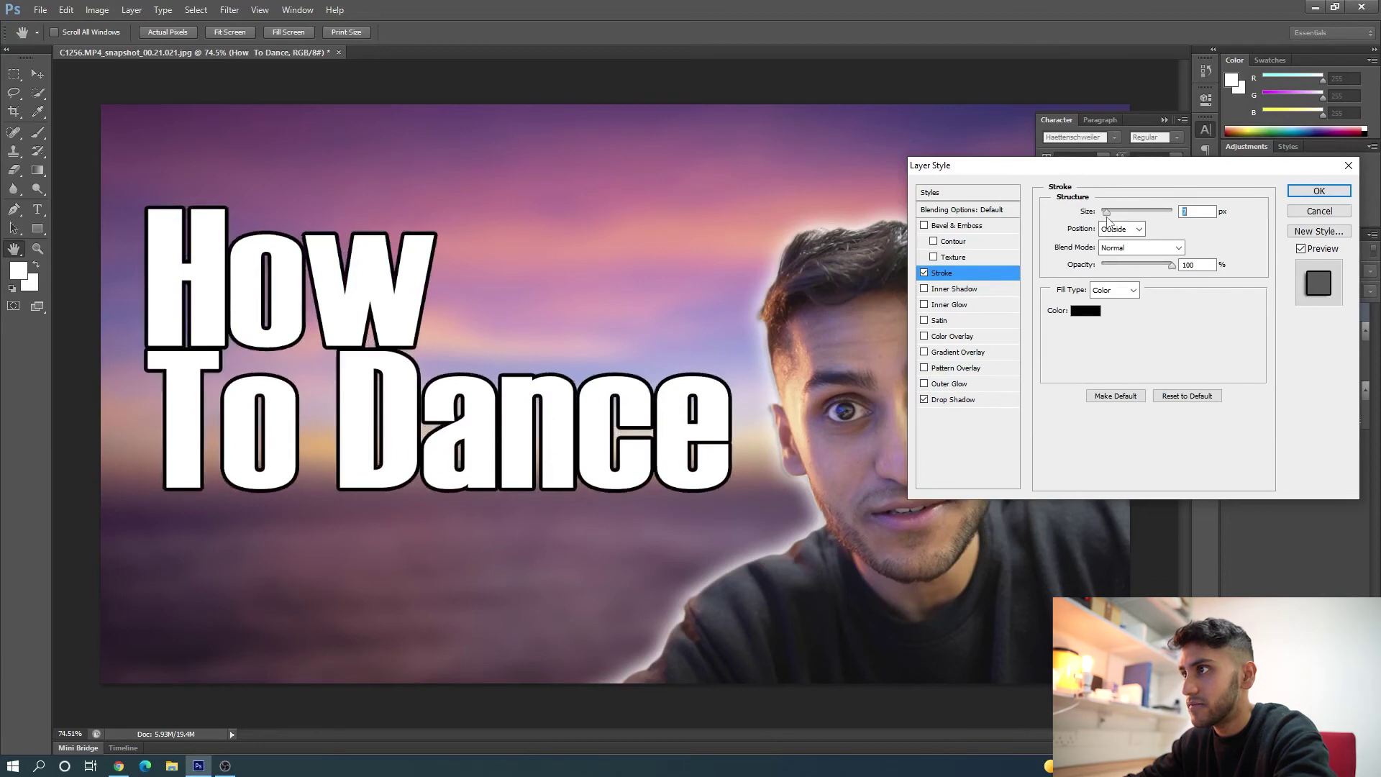
{"action": "left_click", "coordinate": [1319, 191]}
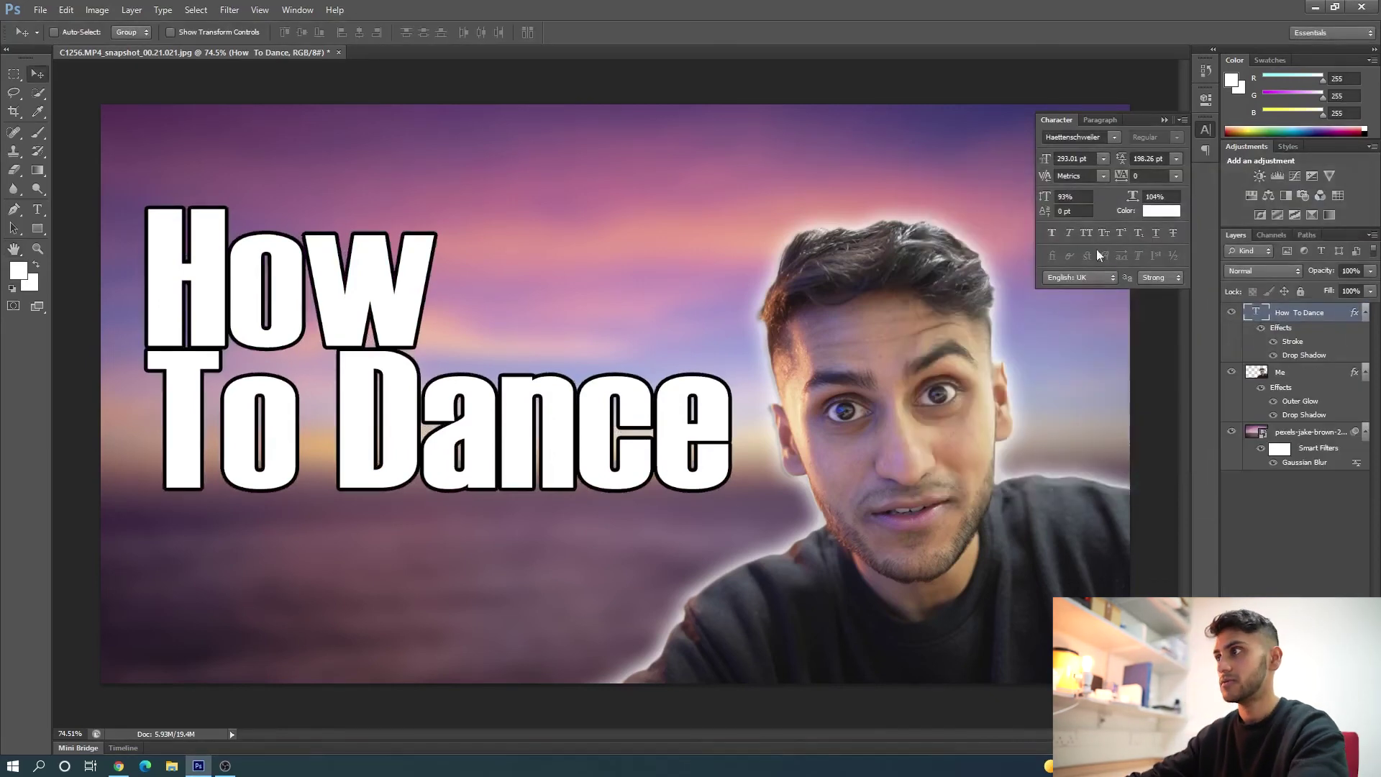
- Collapse the character settings and move the man on the Me layer slightly up and to the right
{"action": "left_click", "coordinate": [1166, 119]}
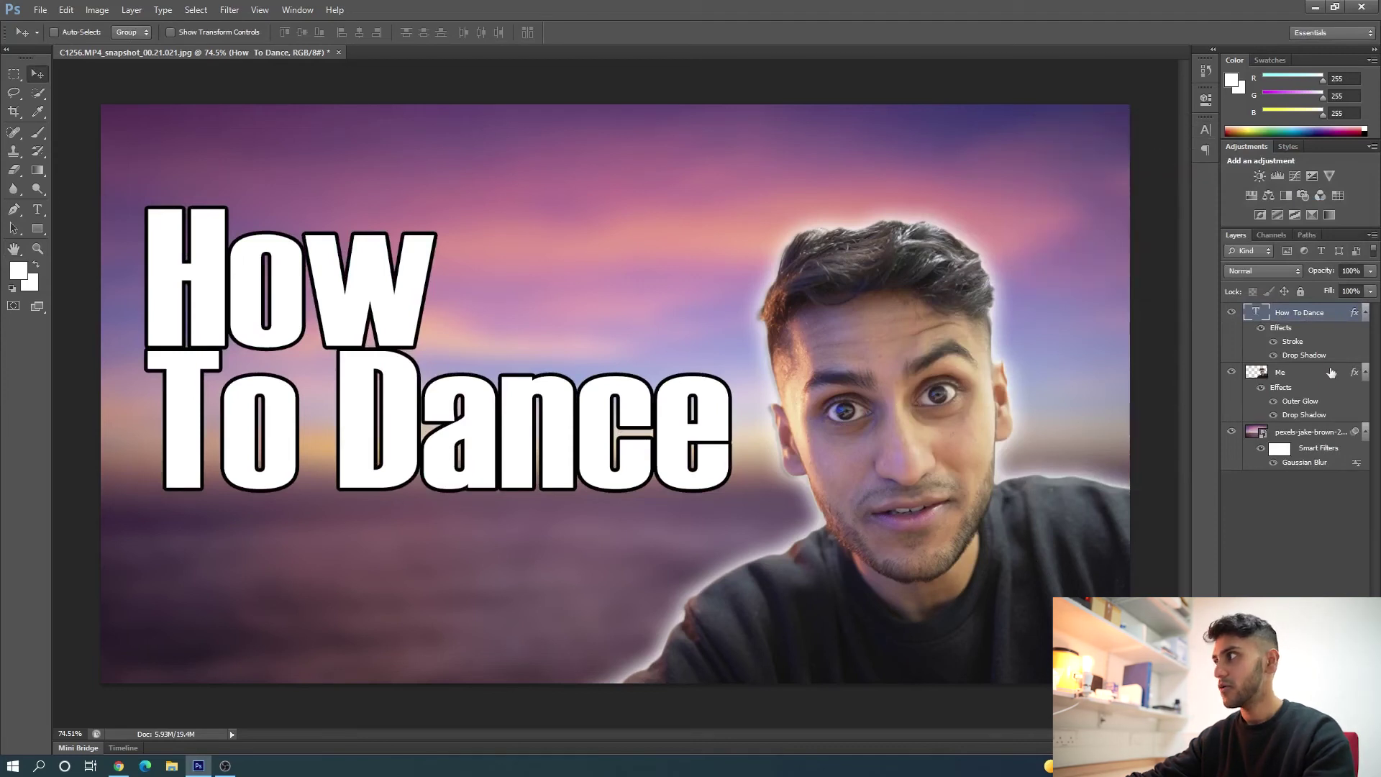
{"action": "left_click", "coordinate": [1302, 373]}
{"action": "left_click_drag", "start_coordinate": [908, 381], "coordinate": [917, 370]}
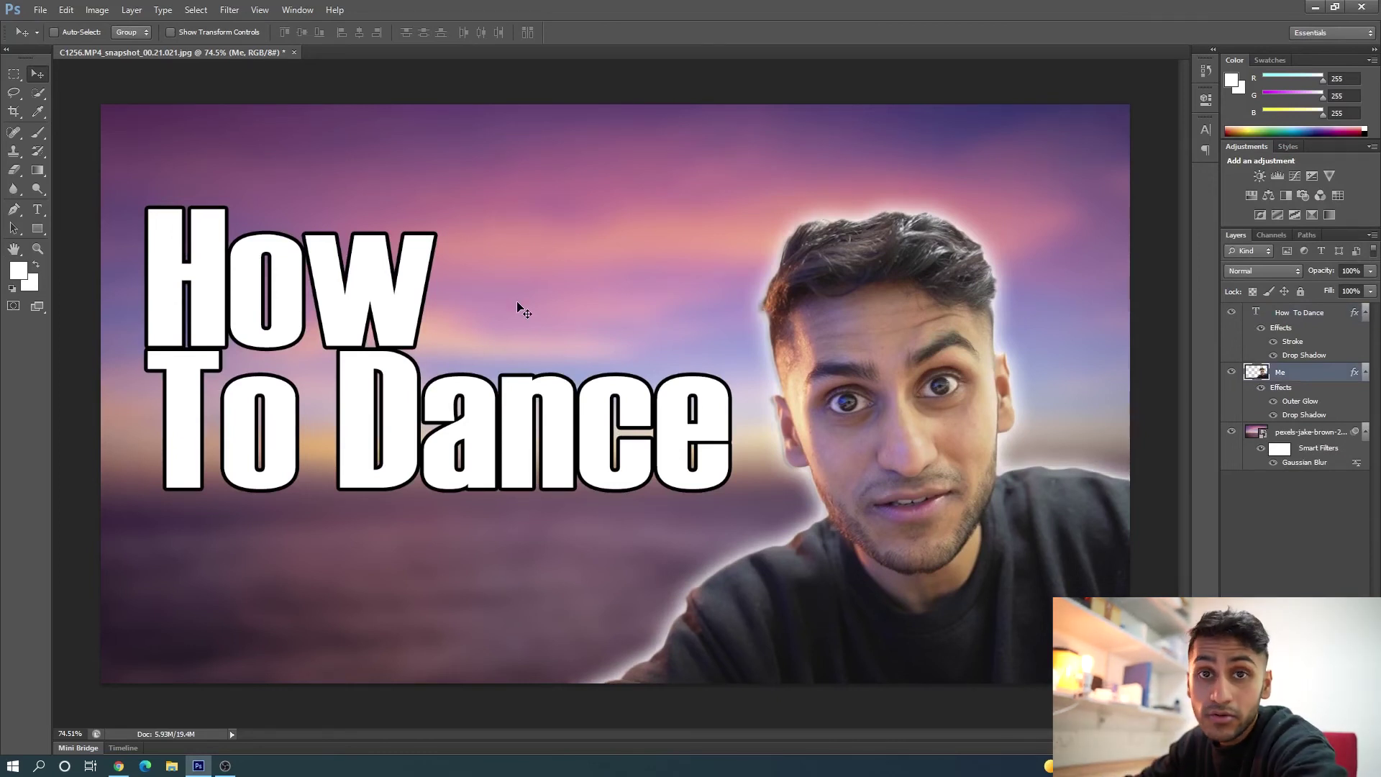
- Save the thumbnail to the Desktop as a JPEG named Thumb 1 at Maximum quality 11 with the Baseline ("Standard") format
{"action": "left_click", "coordinate": [41, 9]}
{"action": "left_click", "coordinate": [103, 182]}
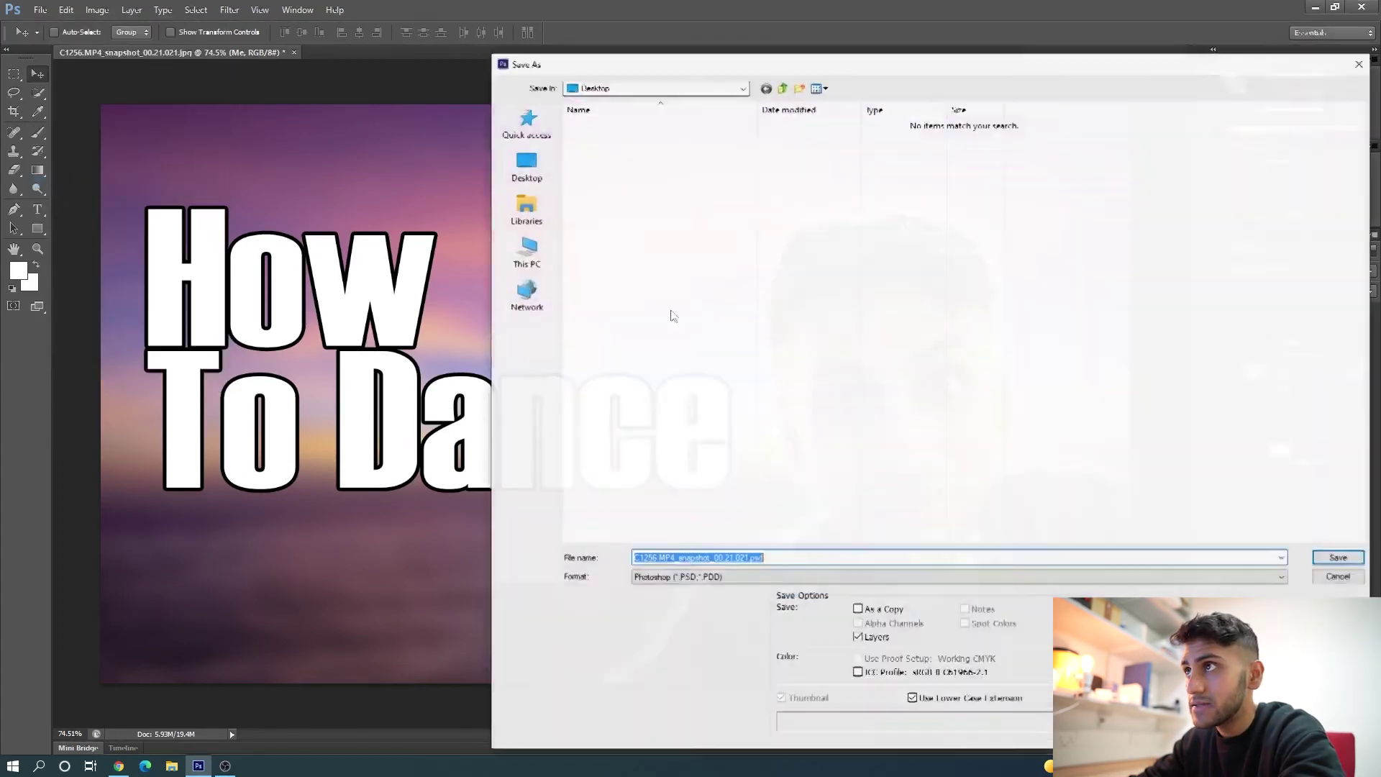
{"action": "left_click", "coordinate": [534, 182]}
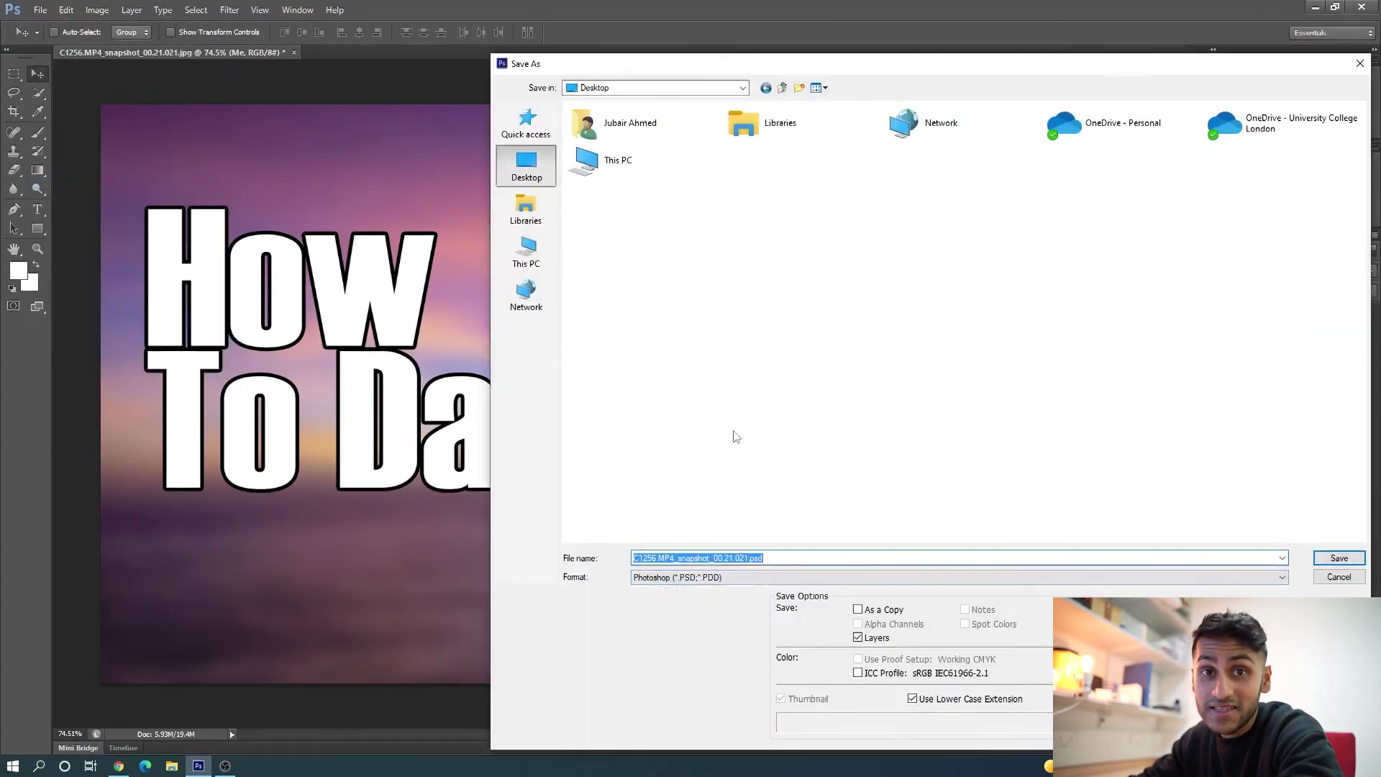
{"action": "left_click", "coordinate": [694, 576]}
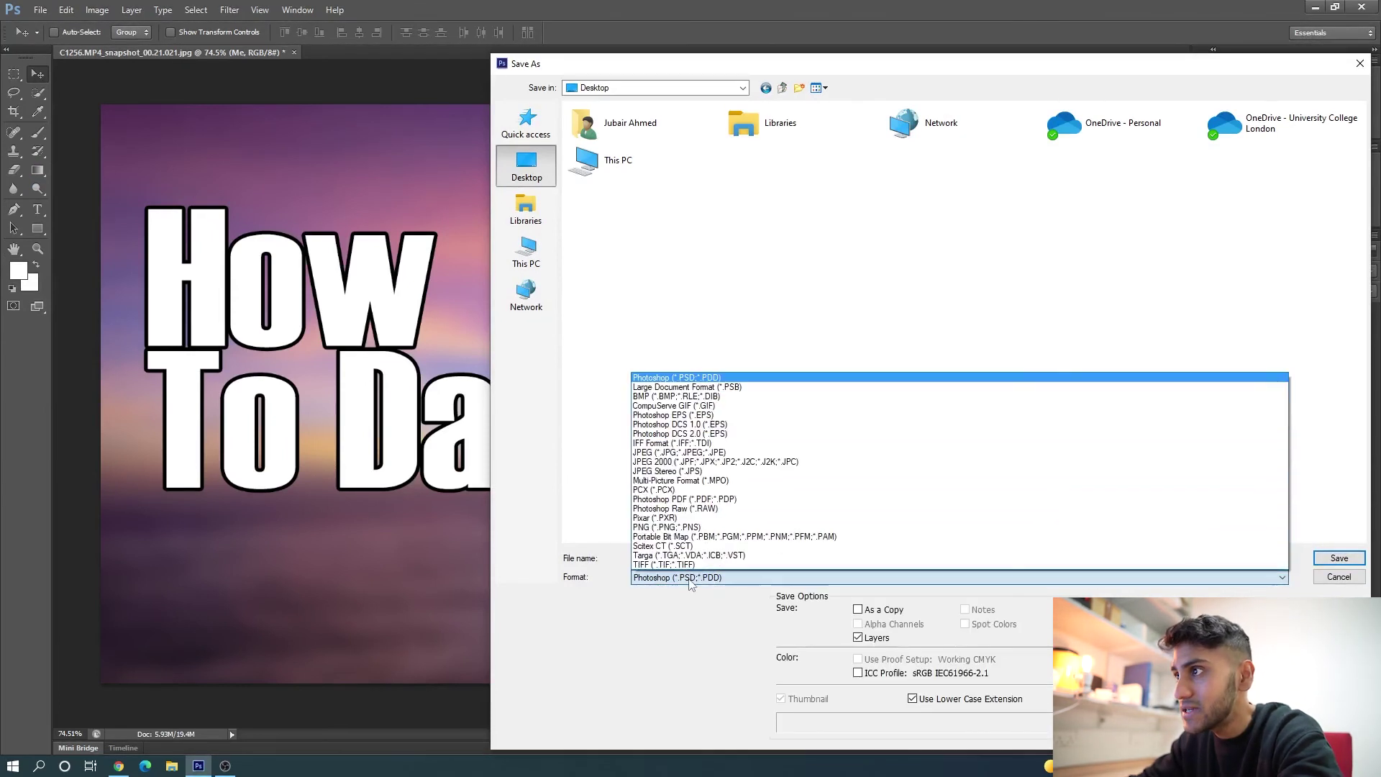
{"action": "left_click", "coordinate": [731, 451]}
{"action": "left_click", "coordinate": [793, 555]}
{"action": "type", "text": "Thumb 1"}
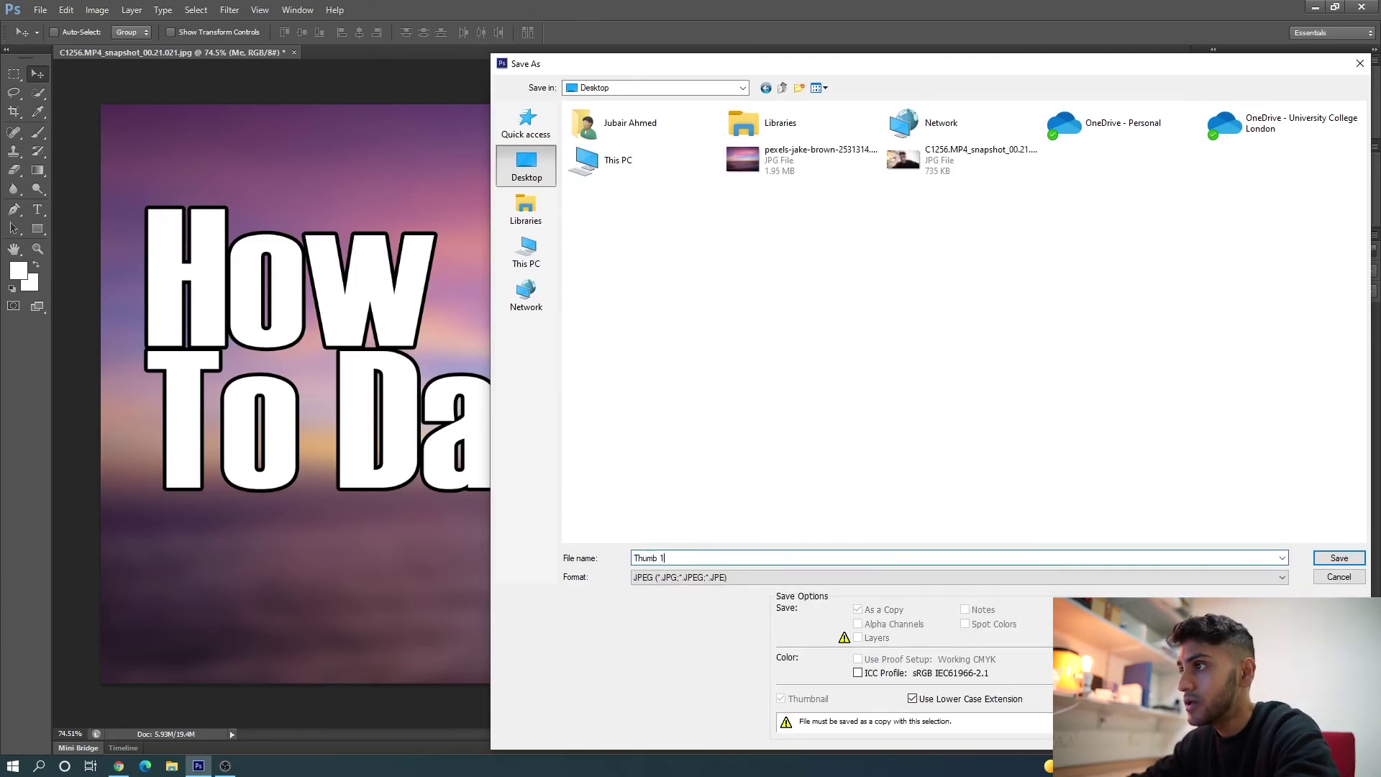
{"action": "left_click", "coordinate": [1339, 559]}
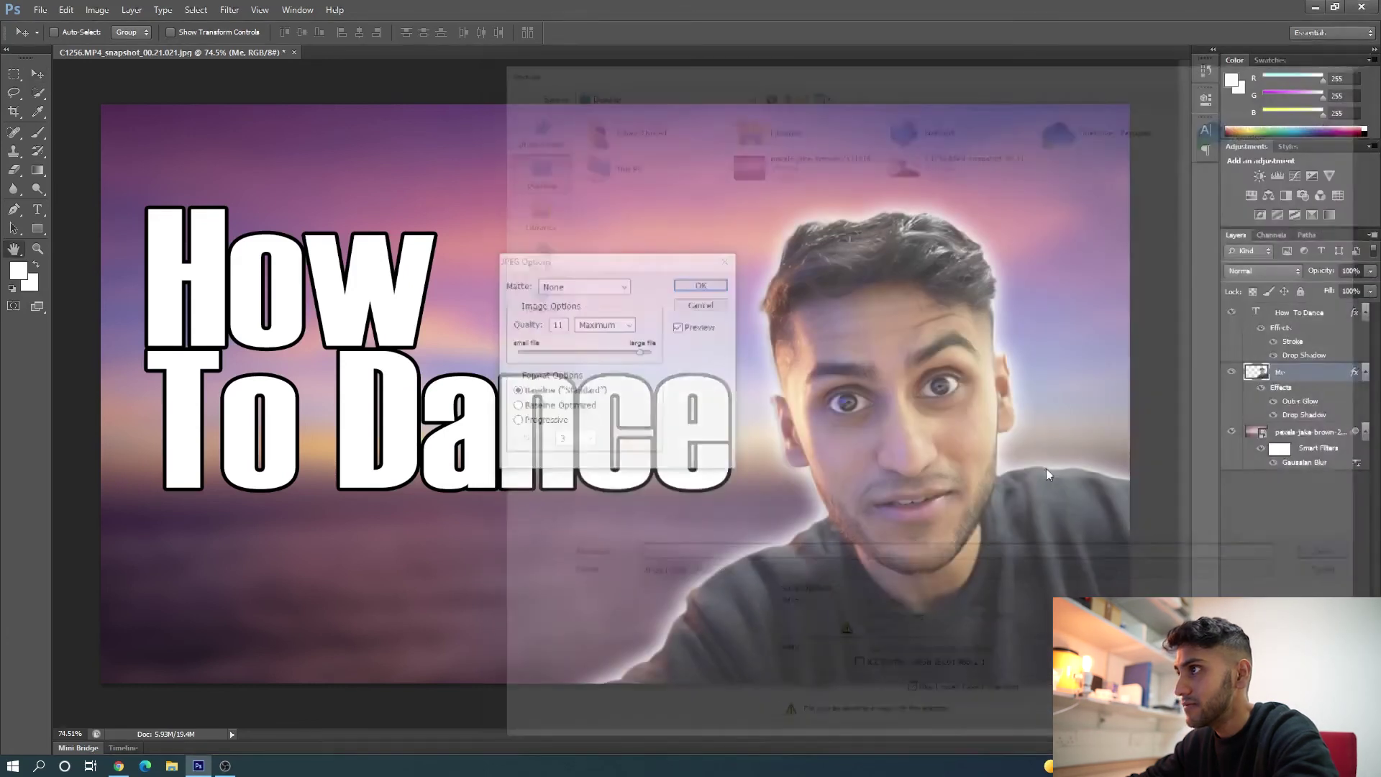
{"action": "left_click_drag", "start_coordinate": [593, 260], "coordinate": [535, 255]}
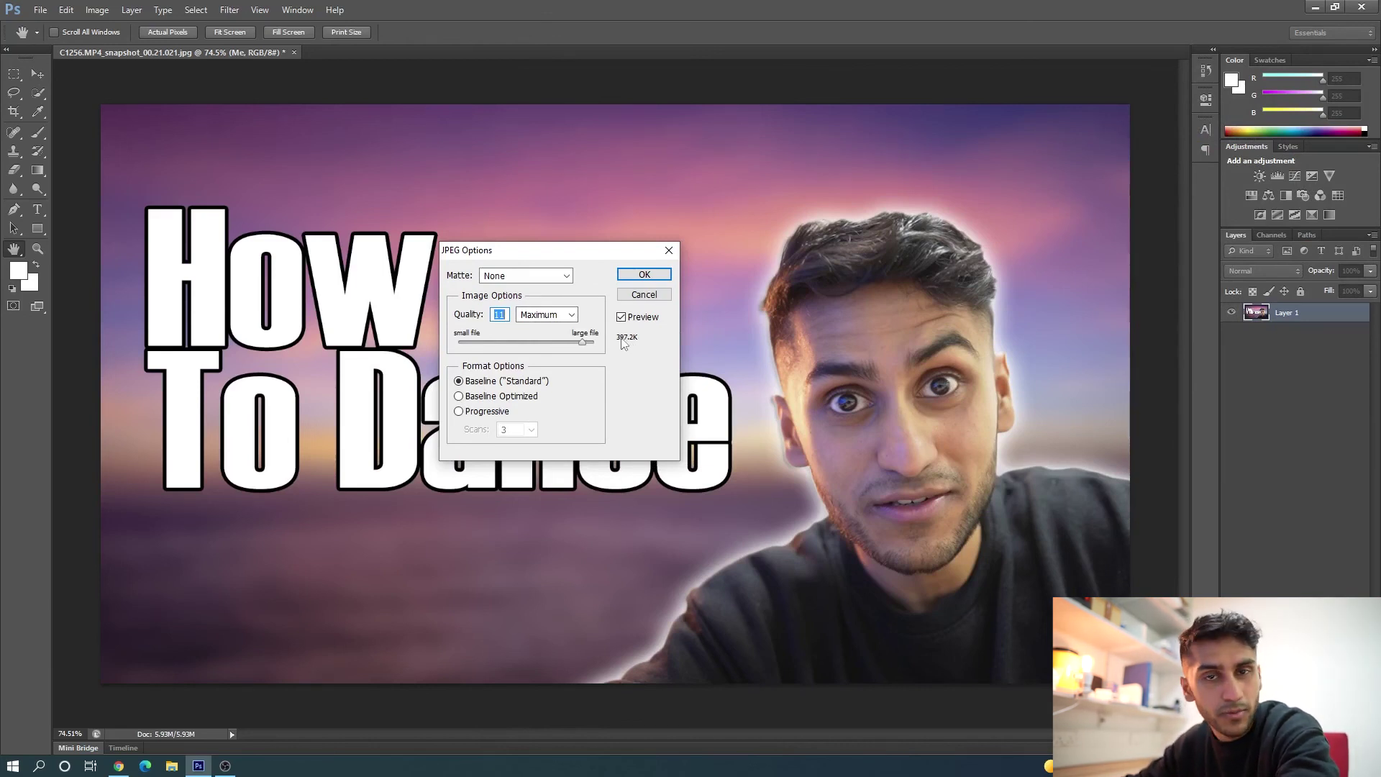
{"action": "left_click", "coordinate": [644, 275]}
- Open Thumb 1.jpg from the desktop in Photos, inspect the exported thumbnail up close, and close the viewer
{"action": "key", "text": "super+d"}
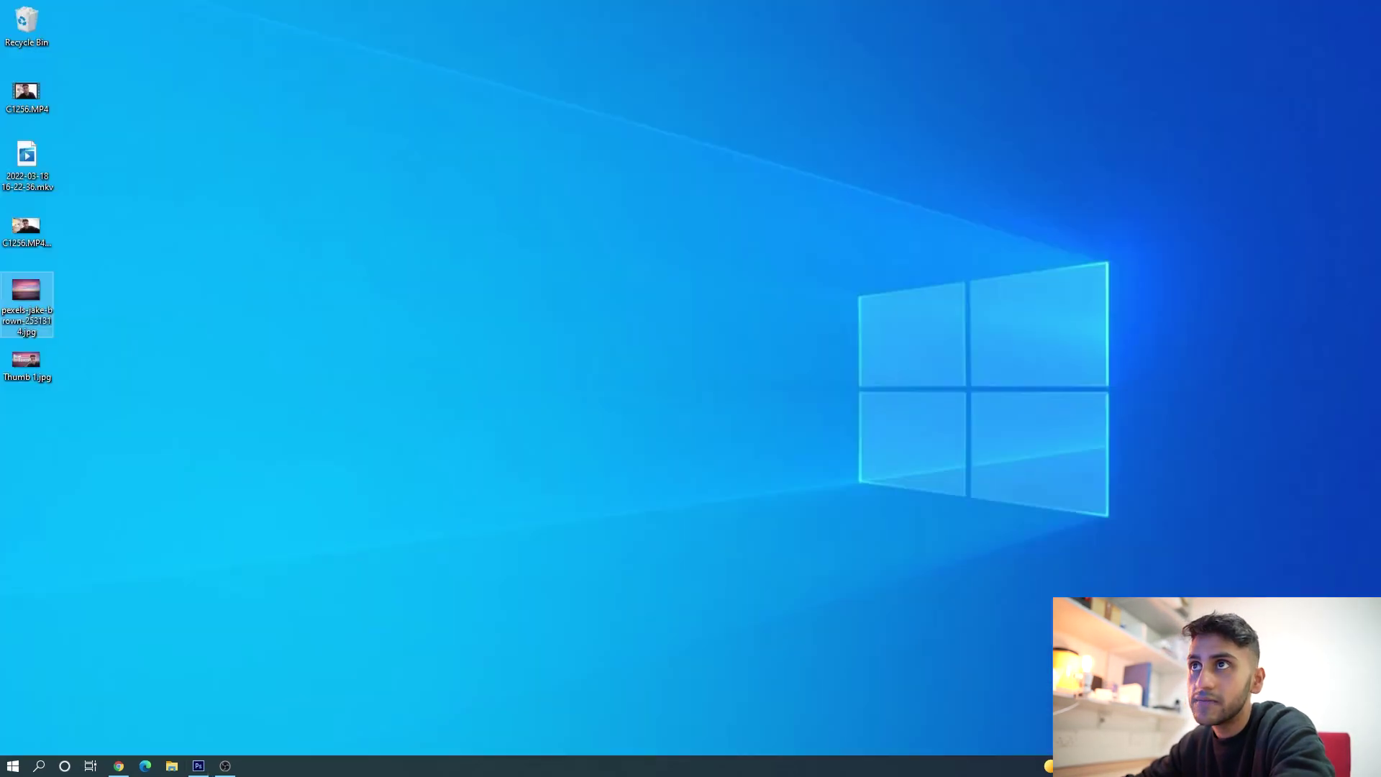
{"action": "double_click", "coordinate": [21, 374]}
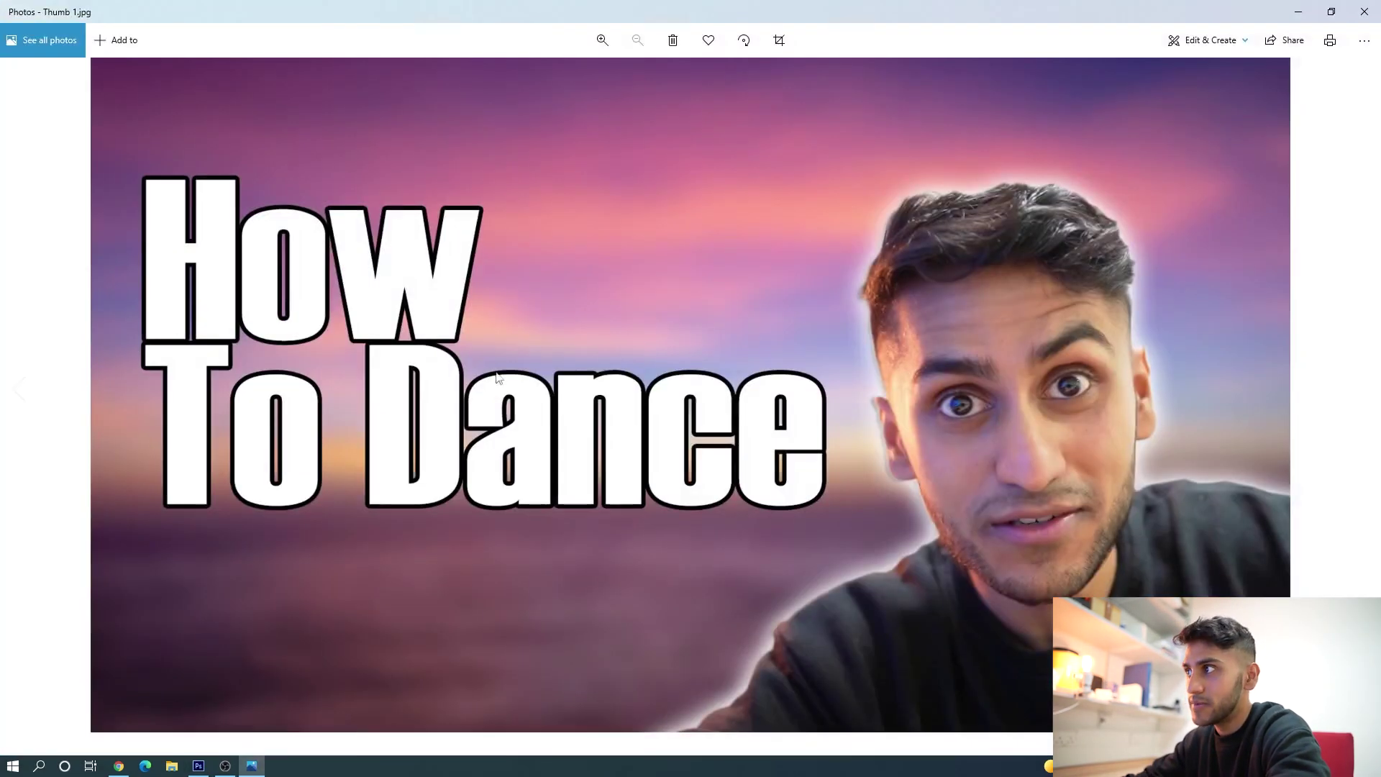
{"action": "scroll", "coordinate": [592, 379], "scroll_direction": "up", "scroll_amount": 2}
{"action": "scroll", "coordinate": [592, 379], "scroll_direction": "down", "scroll_amount": 2}
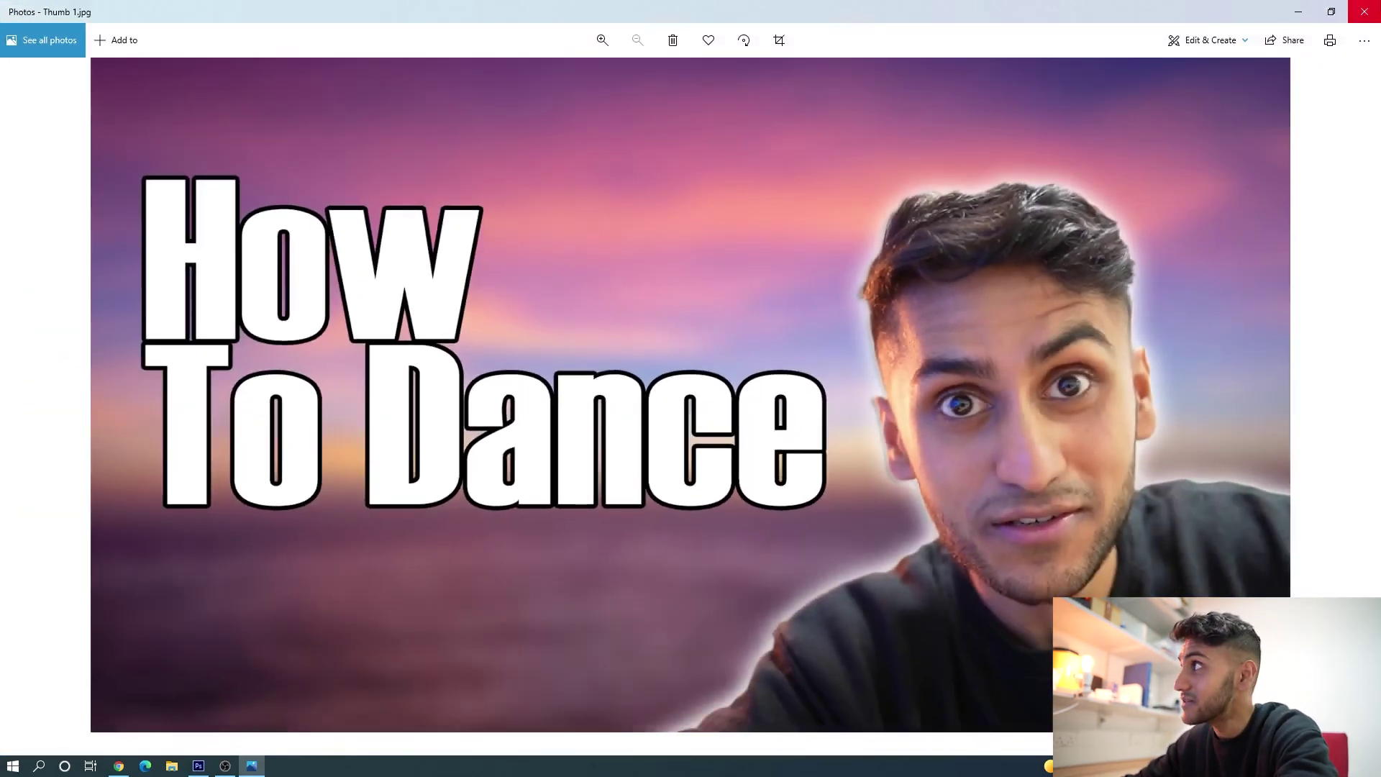
{"action": "left_click", "coordinate": [1364, 11]}
- Switch back to Photoshop and save the layered document to the Desktop as C1256.MP4_snapshot_00.21.021.psd with Maximize Compatibility on
{"action": "left_click", "coordinate": [199, 765]}
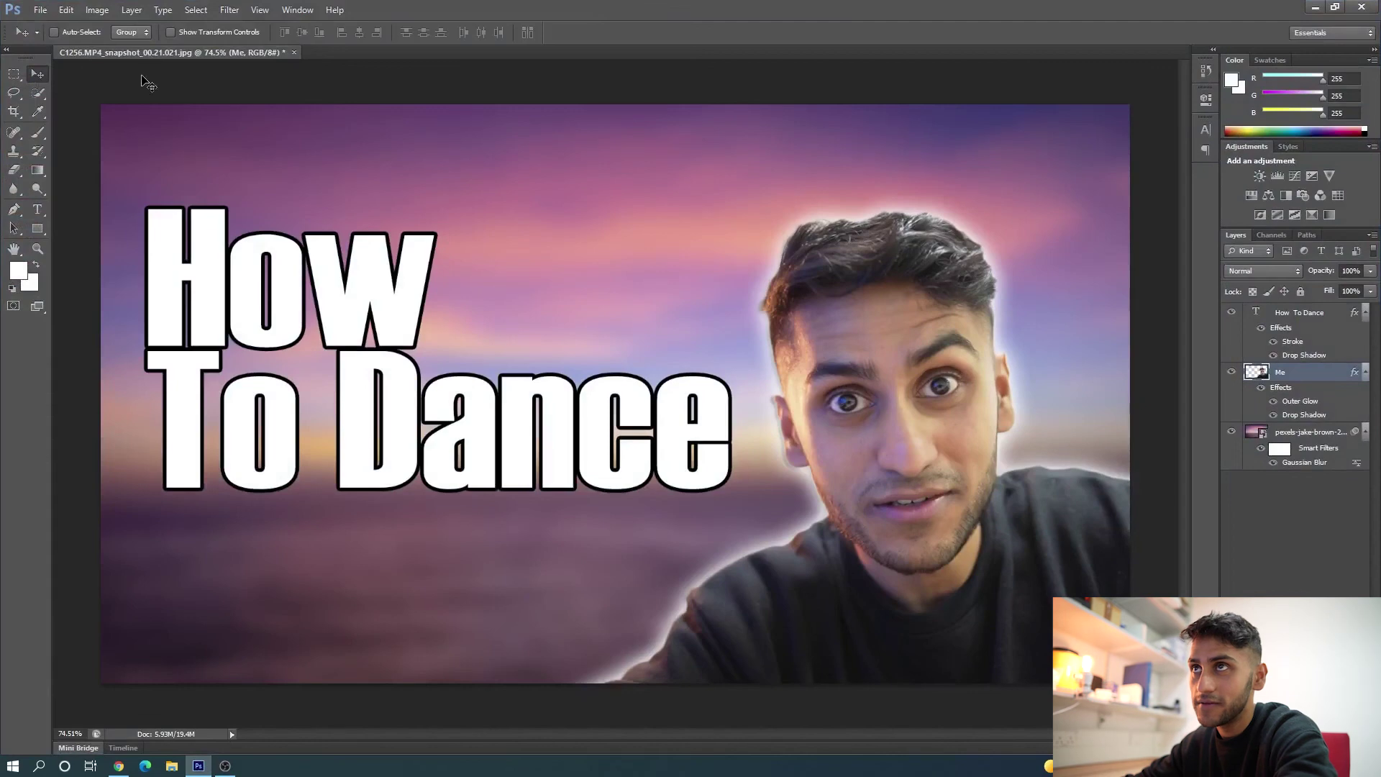
{"action": "left_click", "coordinate": [41, 10]}
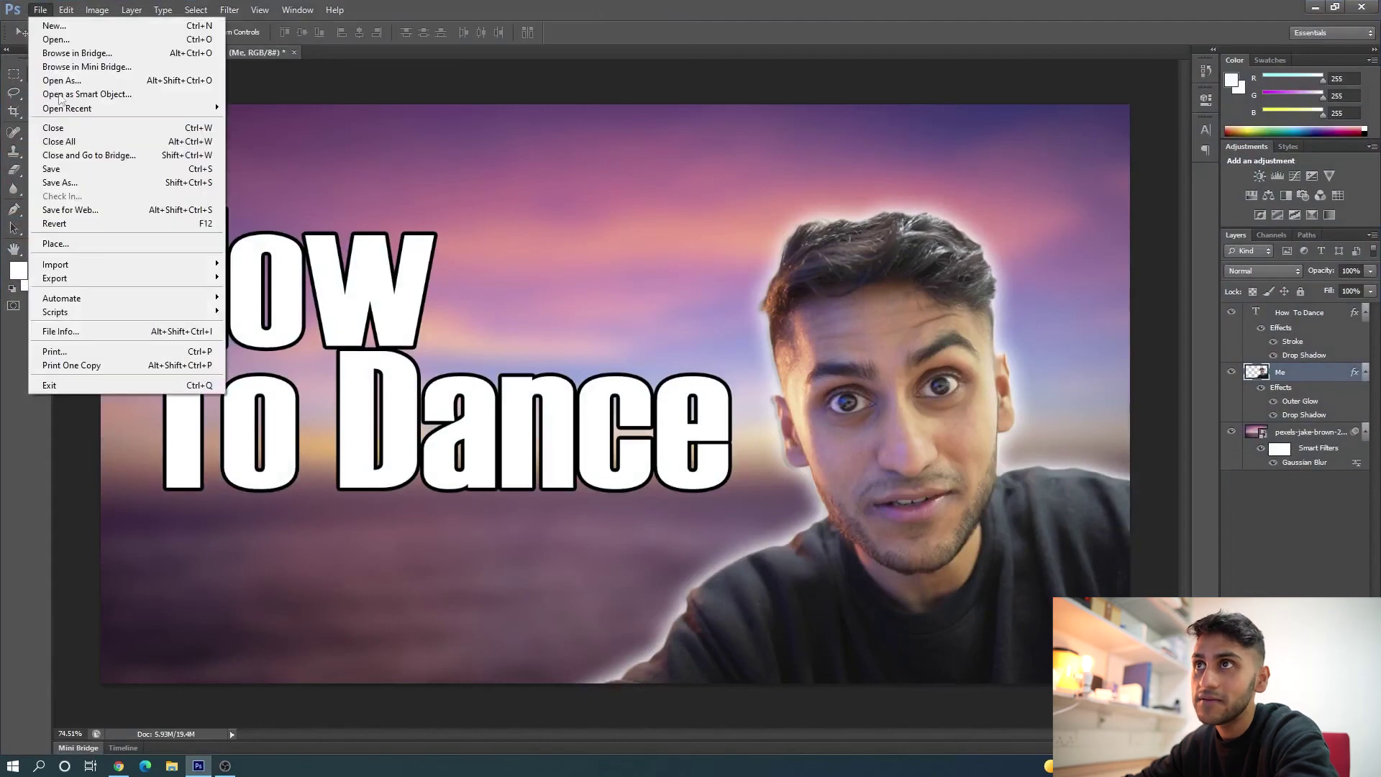
{"action": "left_click", "coordinate": [89, 180]}
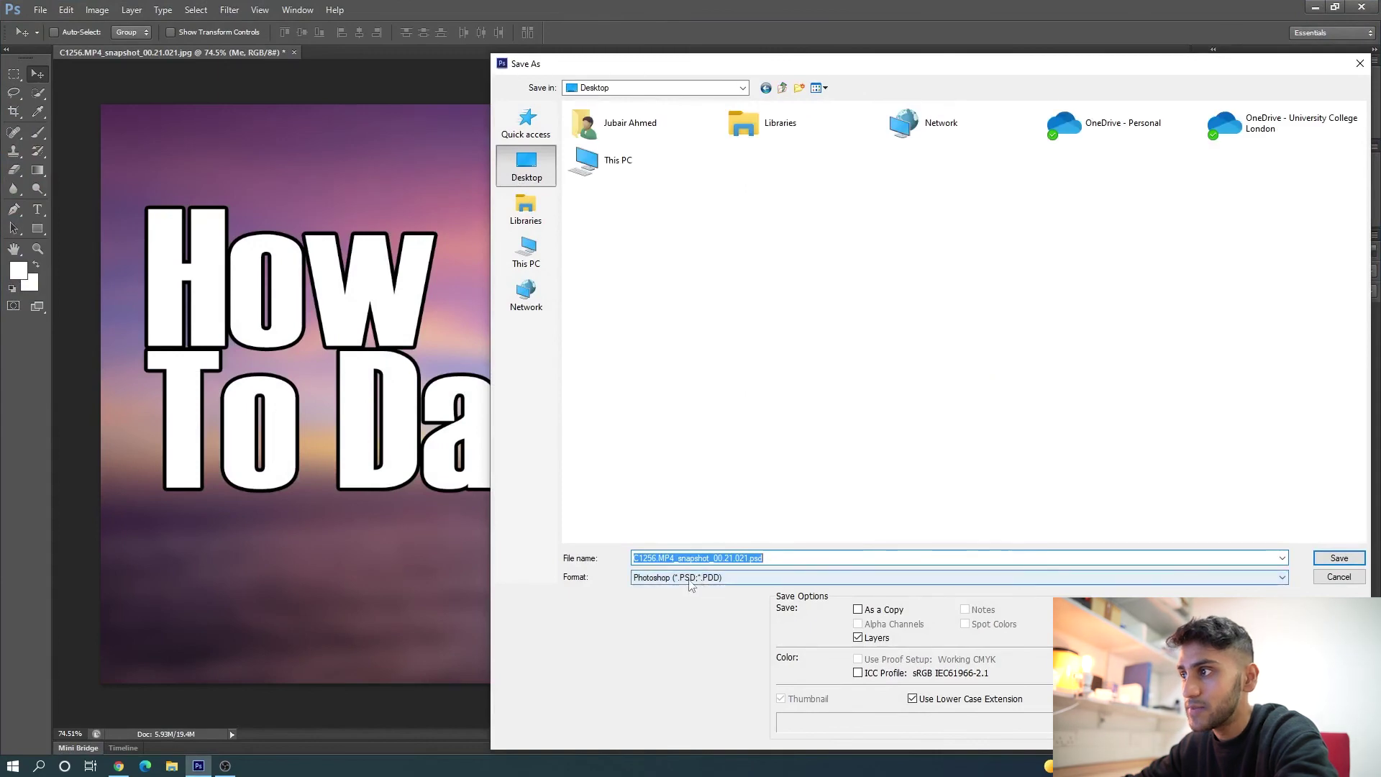
{"action": "left_click", "coordinate": [1339, 557]}
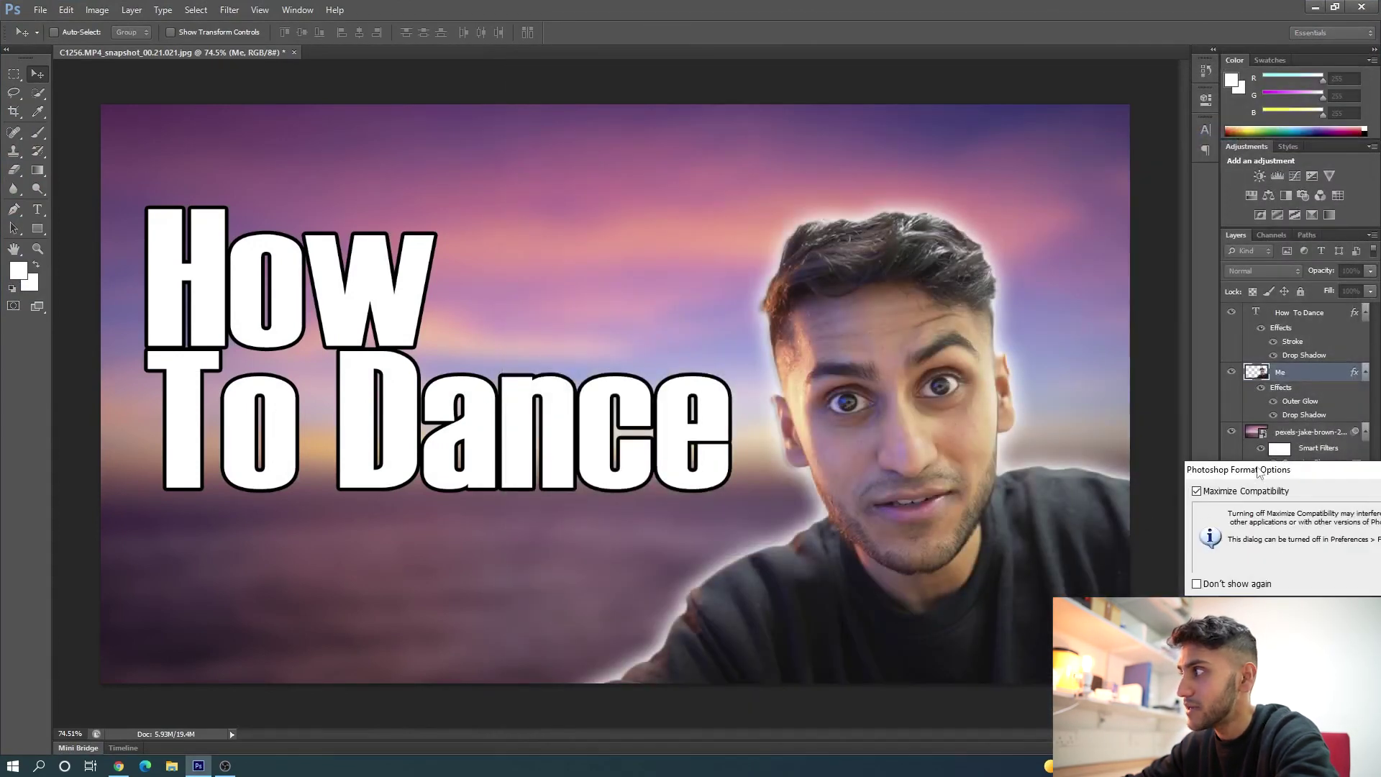
{"action": "left_click_drag", "start_coordinate": [1249, 475], "coordinate": [571, 379]}
{"action": "left_click", "coordinate": [872, 412]}
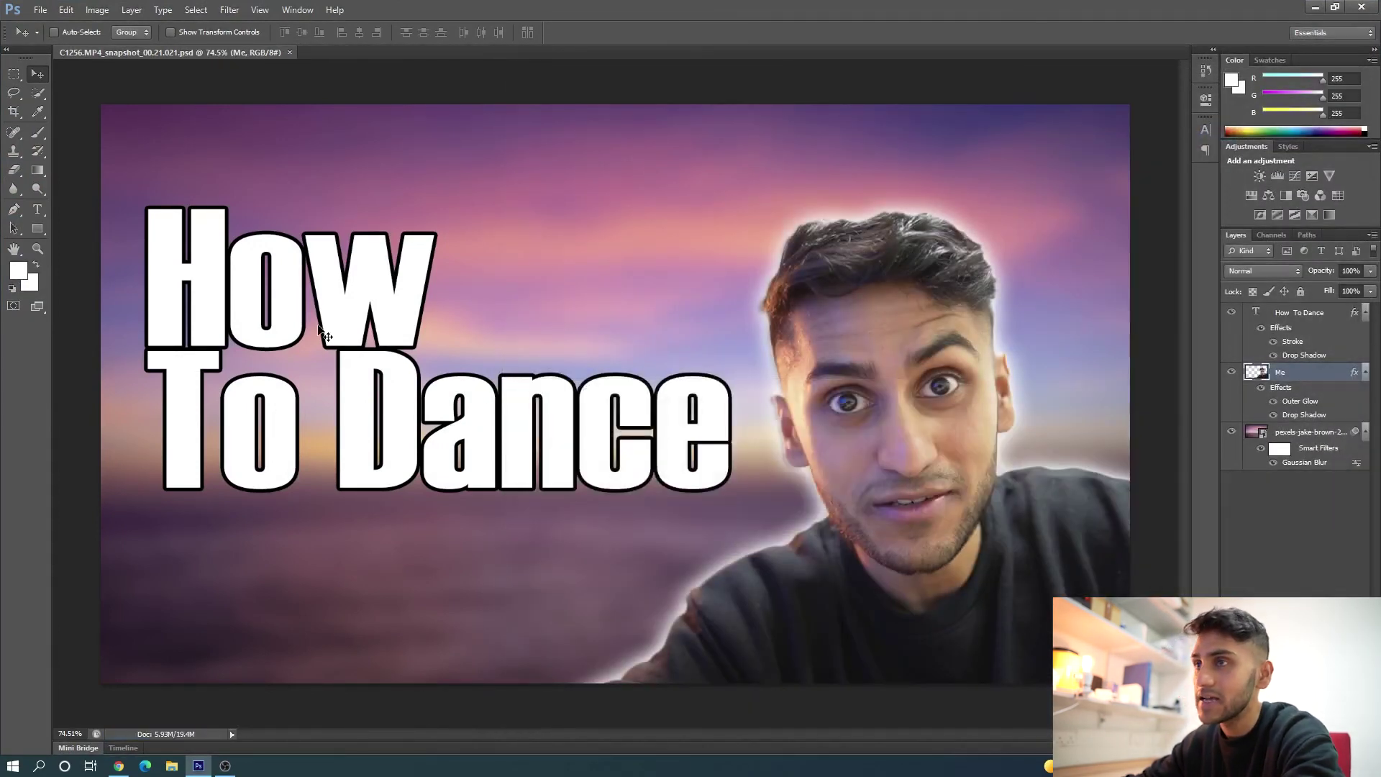